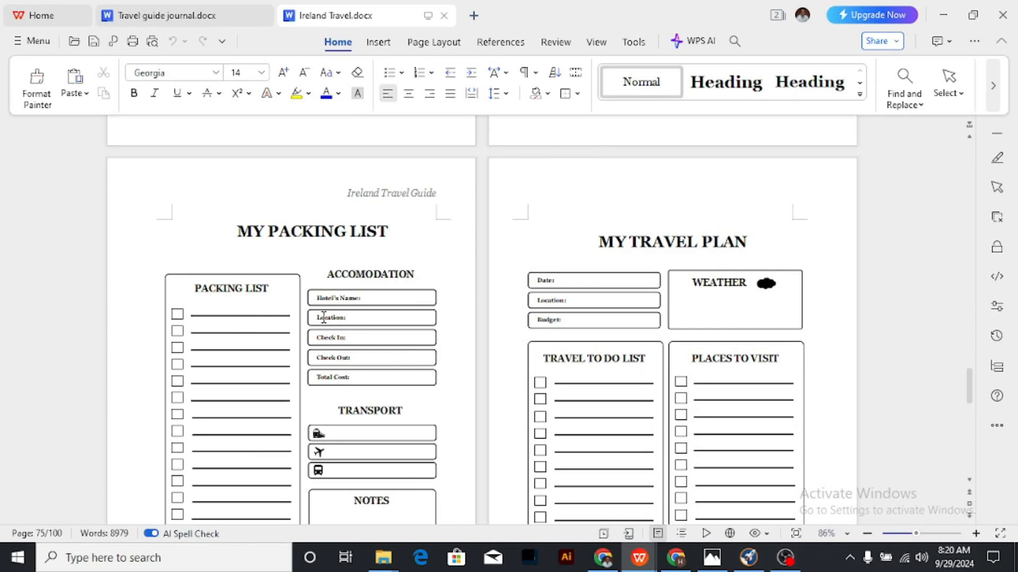
Examine the travel journal section of the Ireland guide, from its title page through the packing list, travel plan and notes pages.
{"action": "scroll", "coordinate": [319, 317], "scroll_direction": "up", "scroll_amount": 6}
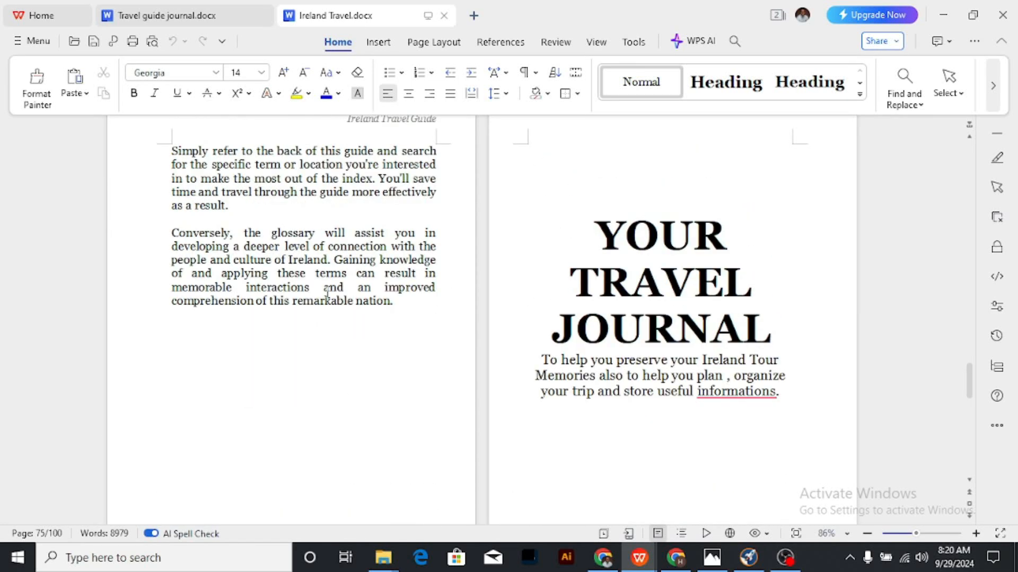
{"action": "scroll", "coordinate": [326, 291], "scroll_direction": "up", "scroll_amount": 3}
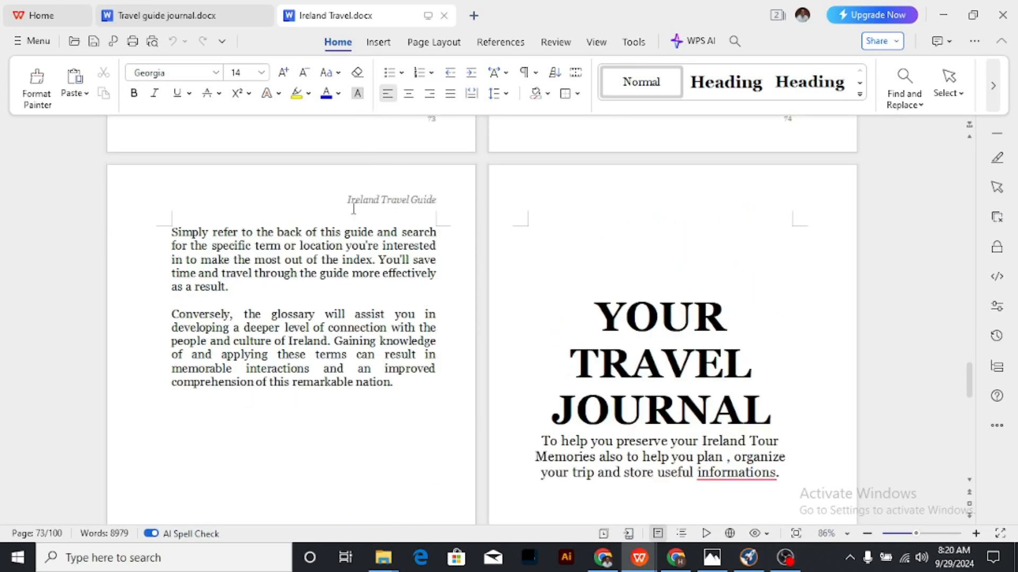
{"action": "scroll", "coordinate": [340, 291], "scroll_direction": "down", "scroll_amount": 2}
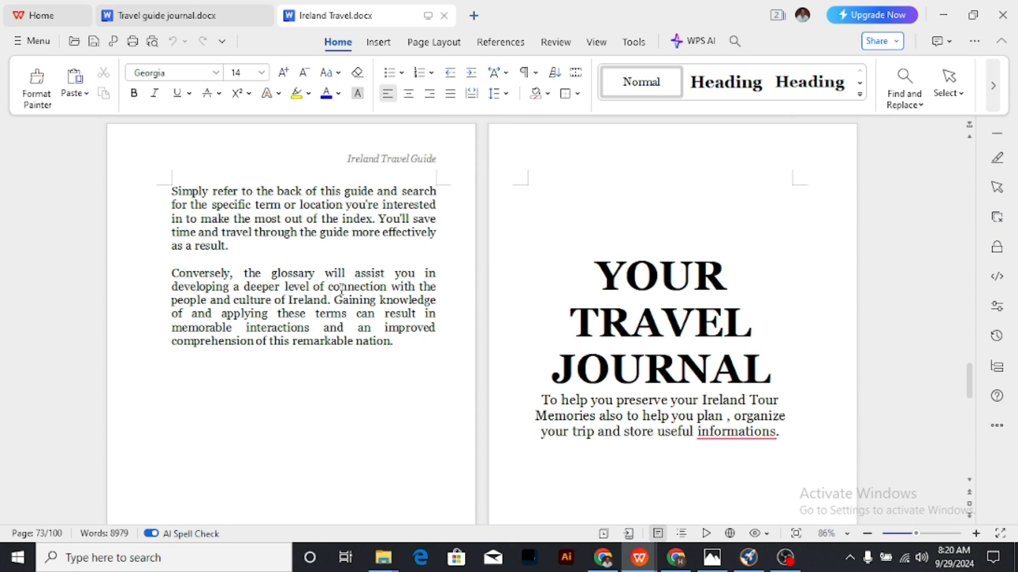
{"action": "scroll", "coordinate": [359, 265], "scroll_direction": "down", "scroll_amount": 3}
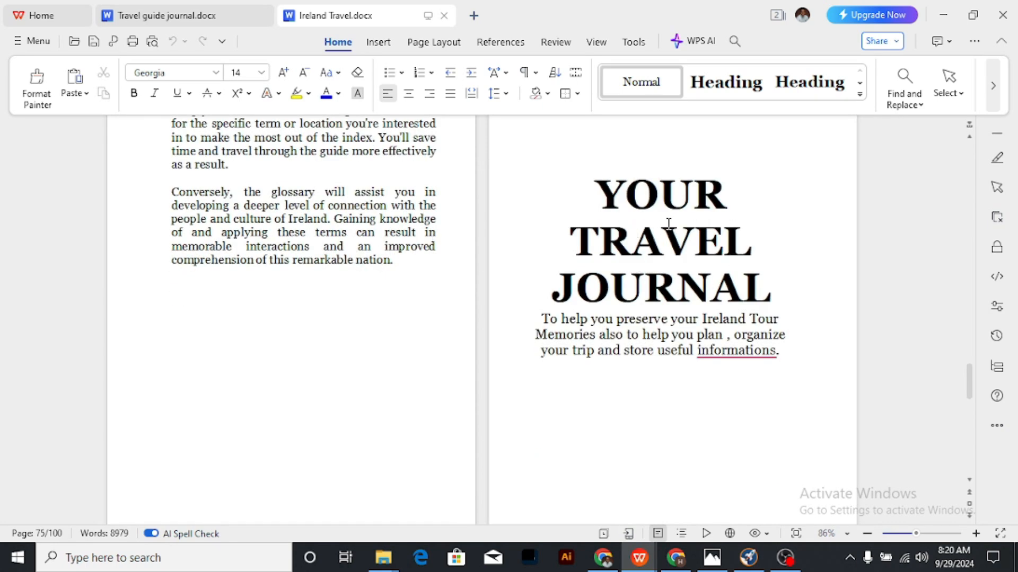
{"action": "scroll", "coordinate": [657, 213], "scroll_direction": "down", "scroll_amount": 3}
{"action": "scroll", "coordinate": [658, 213], "scroll_direction": "down", "scroll_amount": 3}
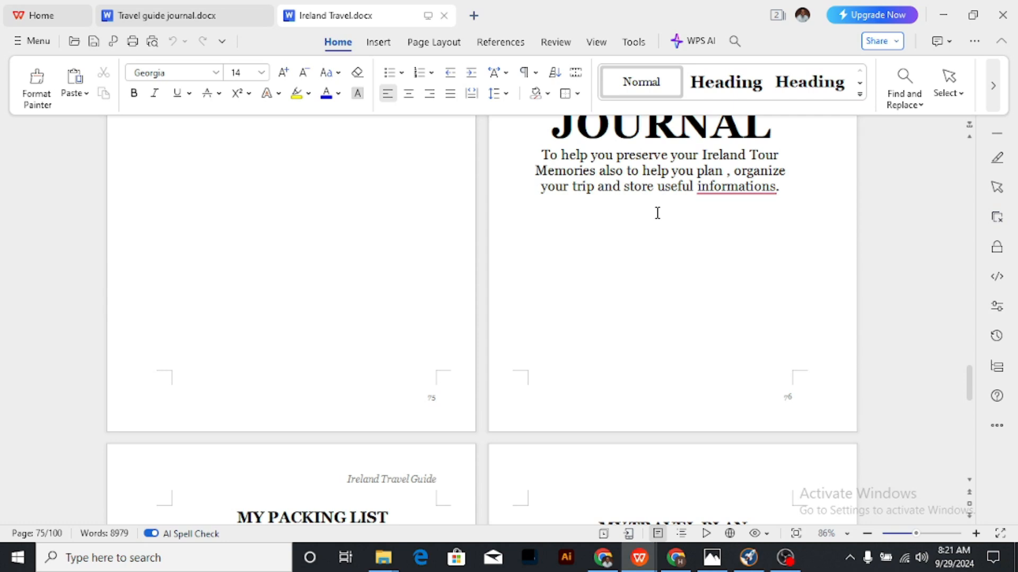
{"action": "scroll", "coordinate": [657, 213], "scroll_direction": "down", "scroll_amount": 5}
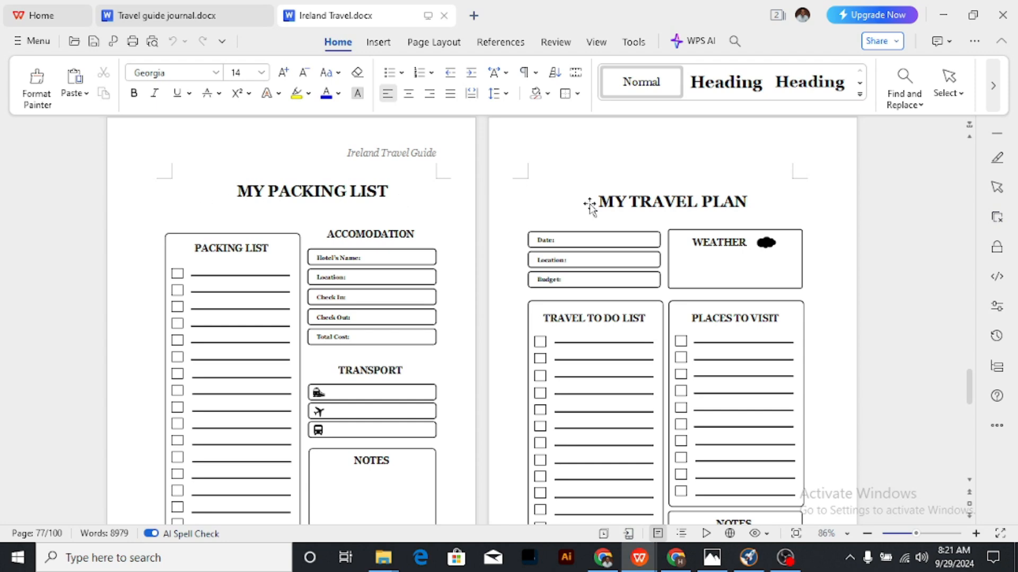
{"action": "scroll", "coordinate": [676, 207], "scroll_direction": "down", "scroll_amount": 7}
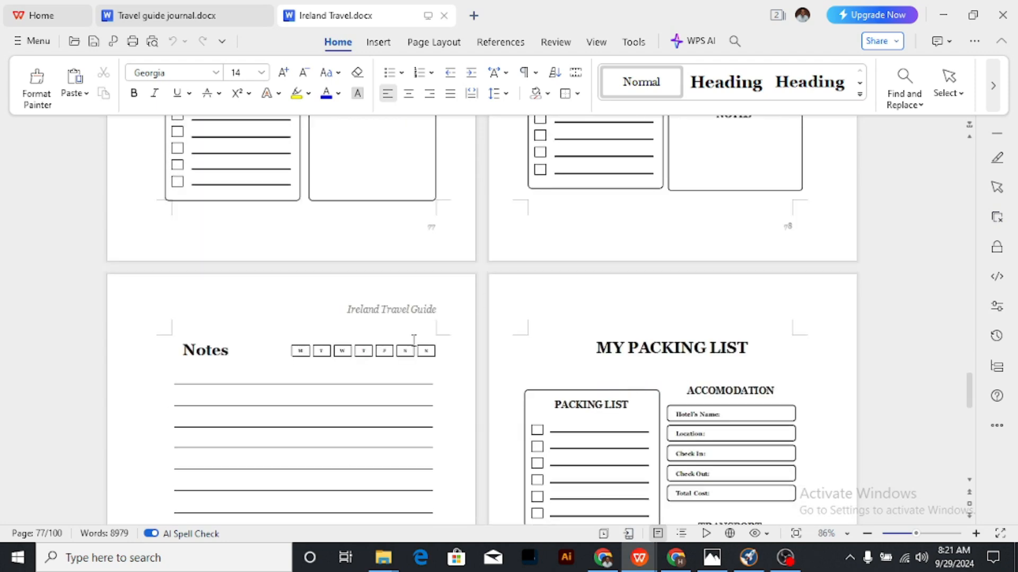
{"action": "scroll", "coordinate": [341, 359], "scroll_direction": "up", "scroll_amount": 3}
{"action": "scroll", "coordinate": [341, 355], "scroll_direction": "up", "scroll_amount": 1}
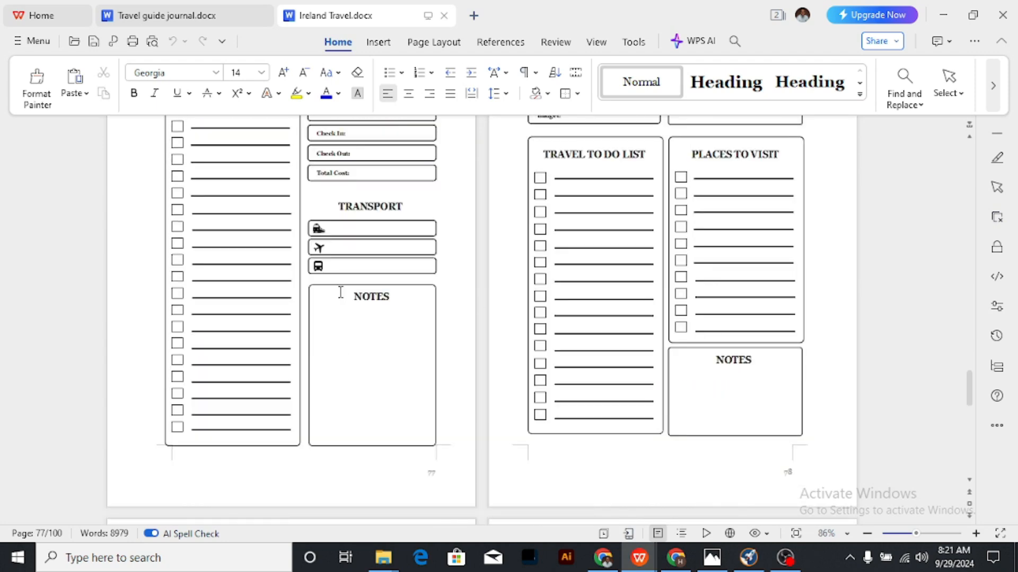
{"action": "scroll", "coordinate": [341, 294], "scroll_direction": "up", "scroll_amount": 3}
{"action": "scroll", "coordinate": [371, 286], "scroll_direction": "down", "scroll_amount": 1}
{"action": "scroll", "coordinate": [589, 247], "scroll_direction": "down", "scroll_amount": 7}
{"action": "scroll", "coordinate": [340, 367], "scroll_direction": "down", "scroll_amount": 9}
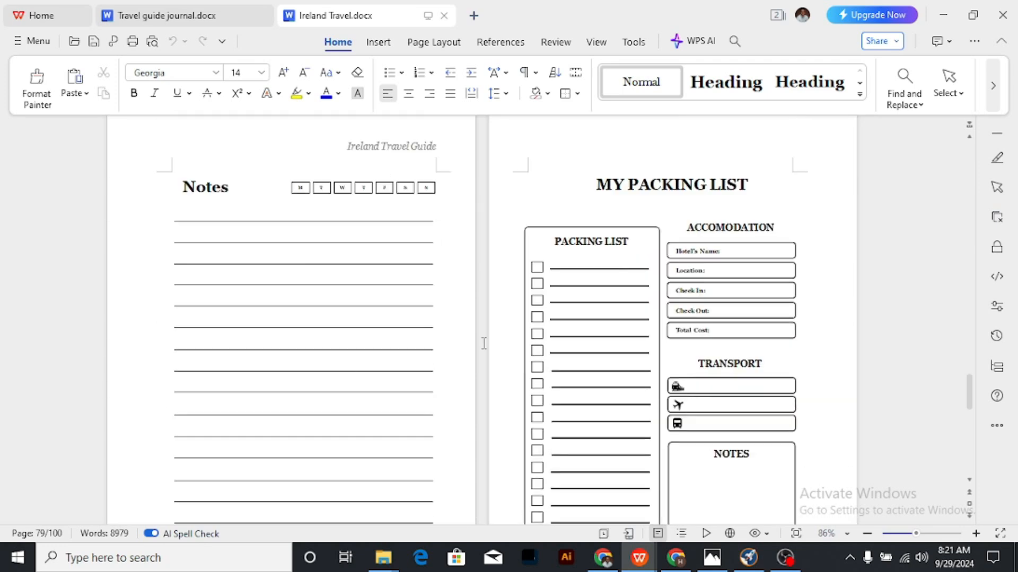
Review the repeated packing list, travel plan and notes layouts on the following journal pages, ending at the travel plan on page 81.
{"action": "scroll", "coordinate": [620, 386], "scroll_direction": "down", "scroll_amount": 13}
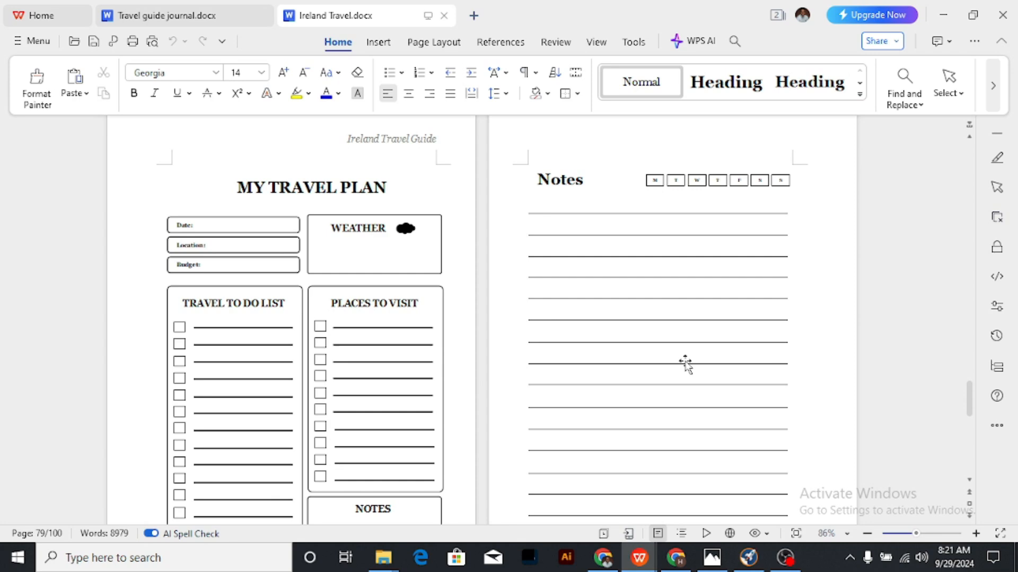
{"action": "scroll", "coordinate": [624, 405], "scroll_direction": "down", "scroll_amount": 3}
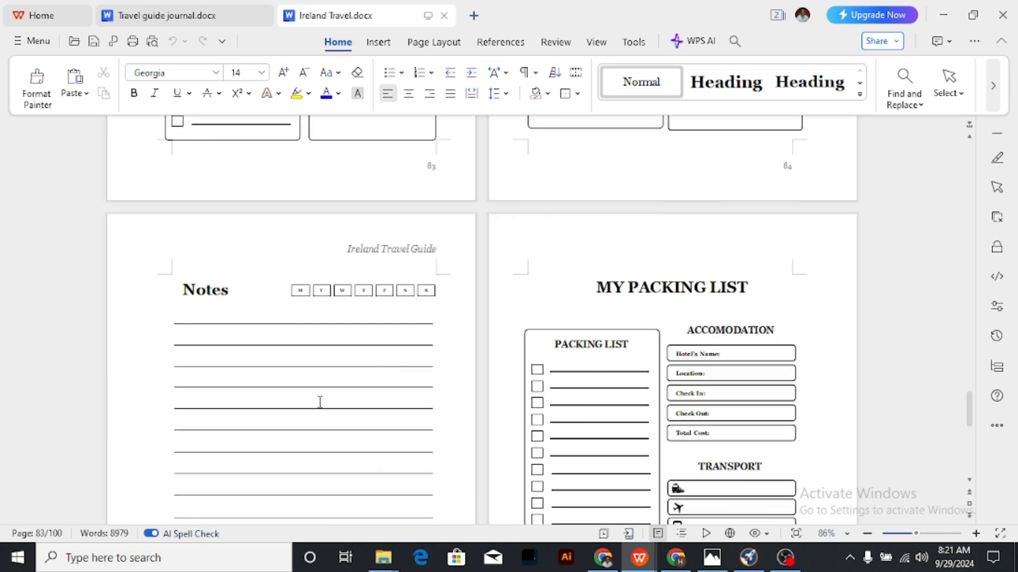
{"action": "scroll", "coordinate": [464, 324], "scroll_direction": "up", "scroll_amount": 6}
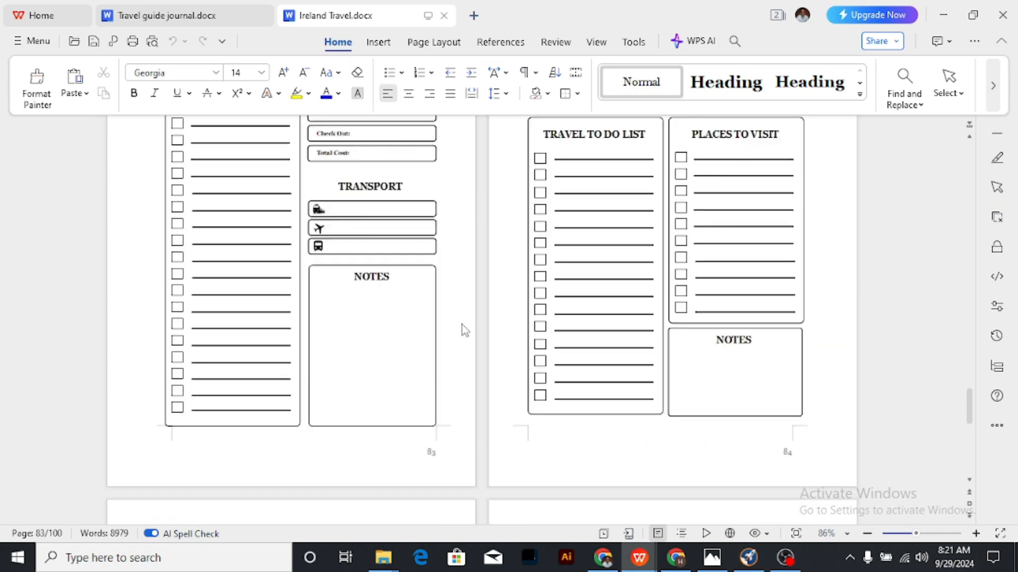
{"action": "scroll", "coordinate": [465, 307], "scroll_direction": "up", "scroll_amount": 2}
{"action": "scroll", "coordinate": [465, 306], "scroll_direction": "up", "scroll_amount": 4}
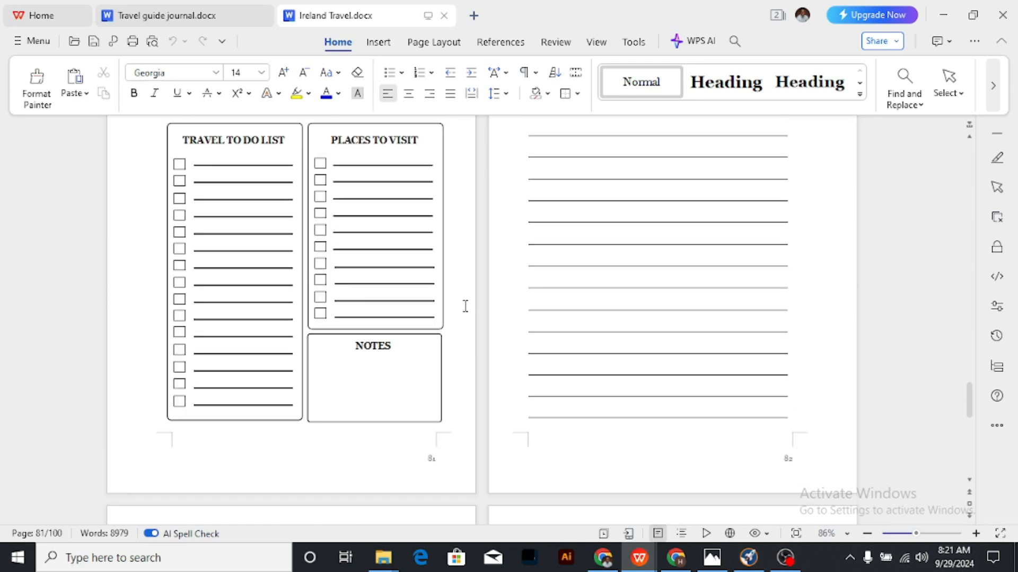
{"action": "scroll", "coordinate": [465, 307], "scroll_direction": "up", "scroll_amount": 3}
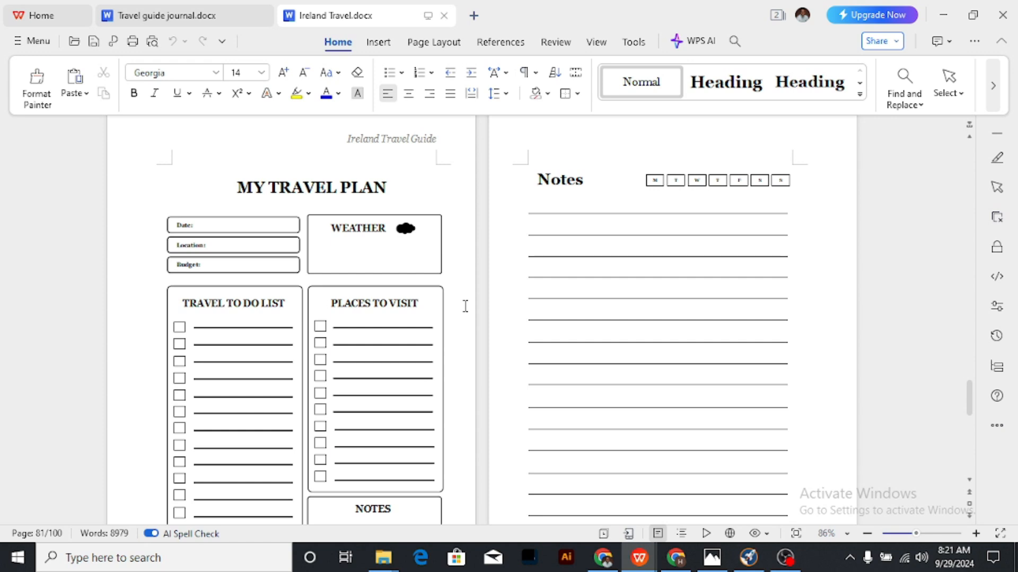
{"action": "scroll", "coordinate": [578, 315], "scroll_direction": "up", "scroll_amount": 2}
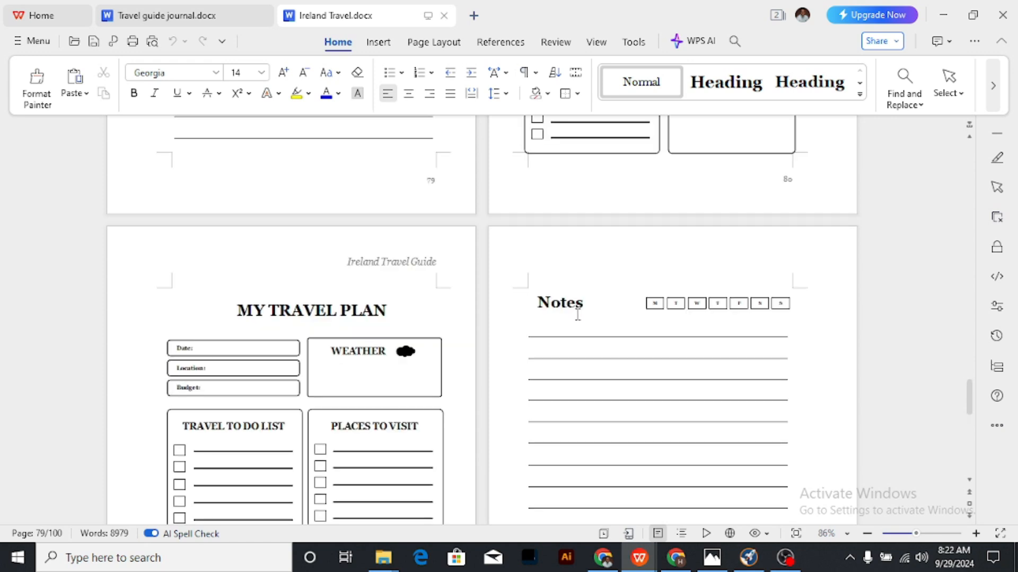
{"action": "scroll", "coordinate": [578, 315], "scroll_direction": "up", "scroll_amount": 6}
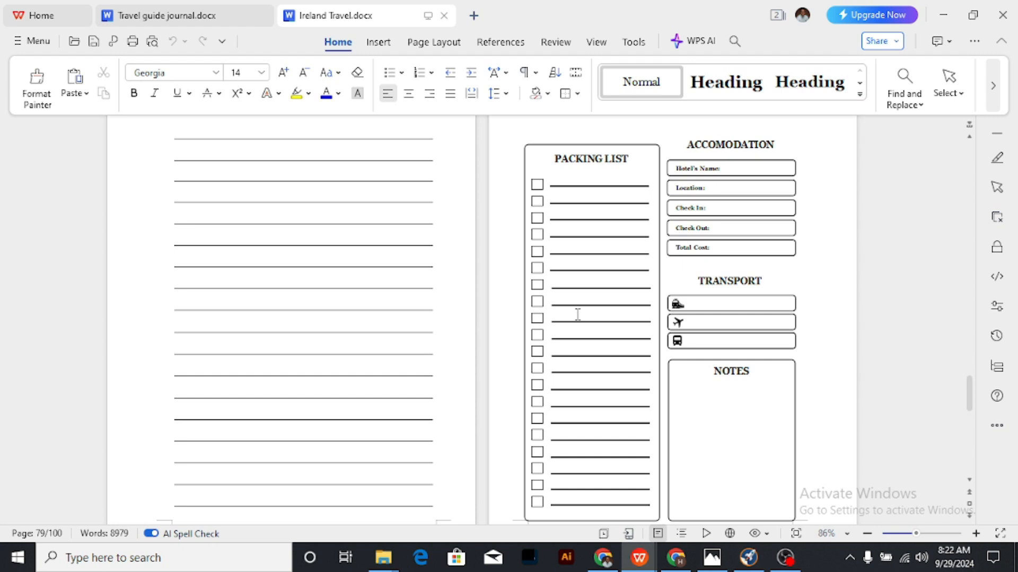
{"action": "scroll", "coordinate": [577, 314], "scroll_direction": "down", "scroll_amount": 5}
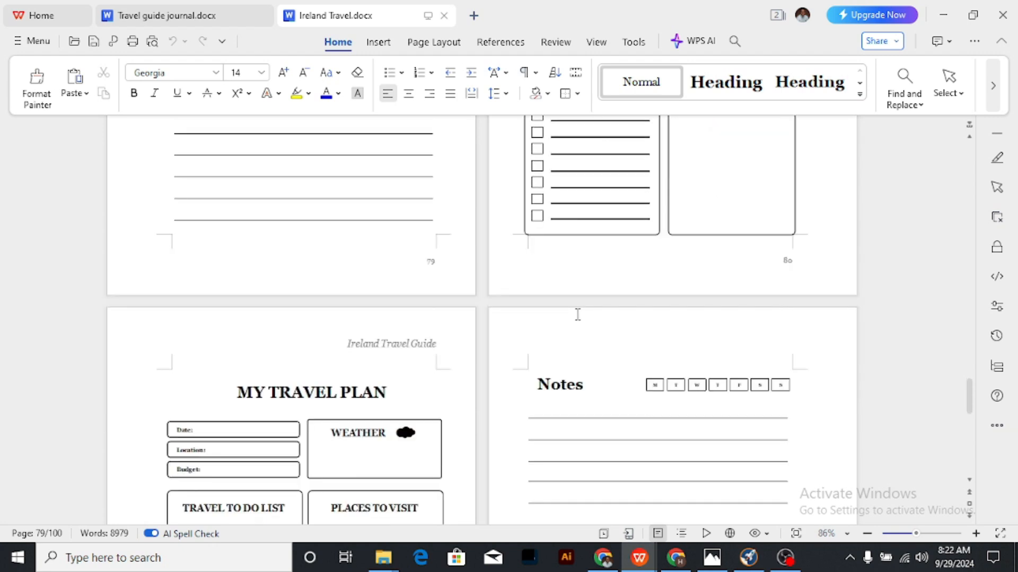
{"action": "scroll", "coordinate": [577, 315], "scroll_direction": "down", "scroll_amount": 2}
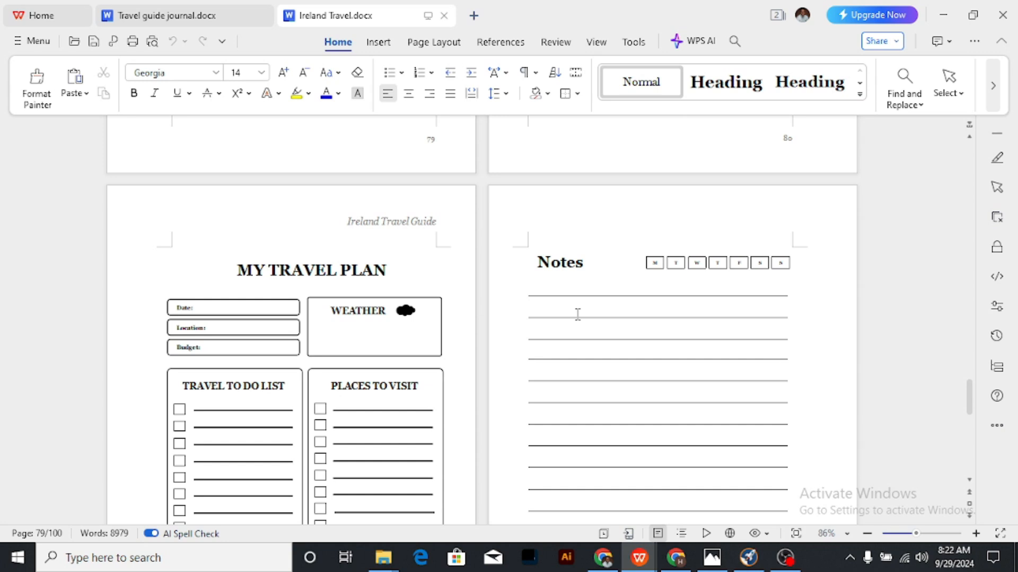
{"action": "scroll", "coordinate": [577, 314], "scroll_direction": "down", "scroll_amount": 3}
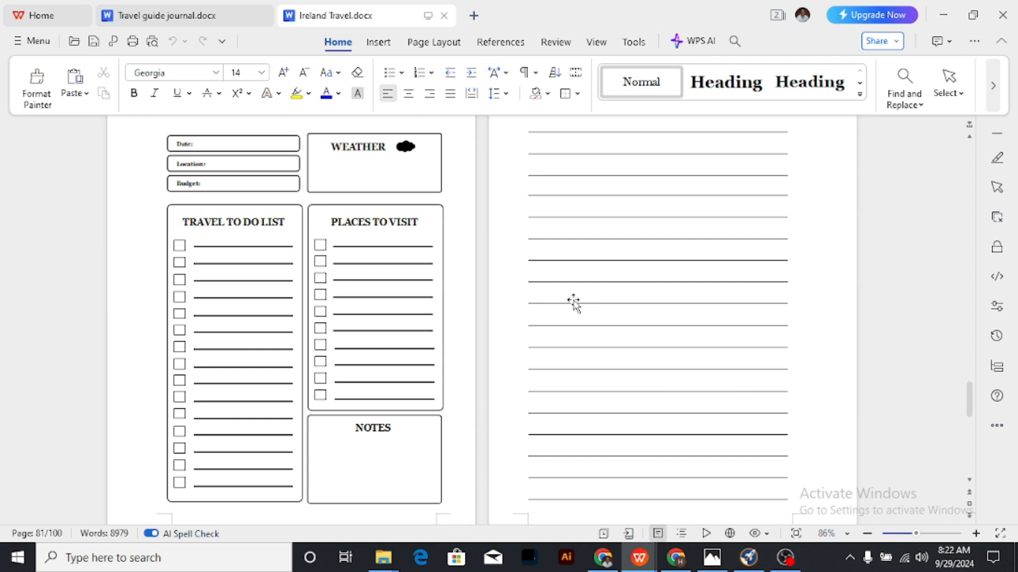
{"action": "scroll", "coordinate": [573, 303], "scroll_direction": "up", "scroll_amount": 1}
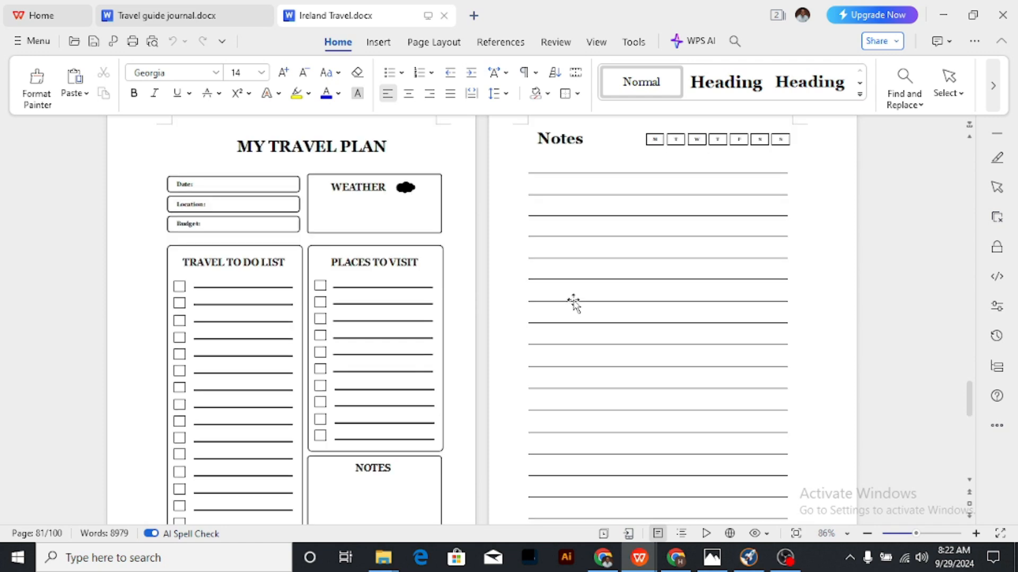
{"action": "scroll", "coordinate": [573, 303], "scroll_direction": "up", "scroll_amount": 1}
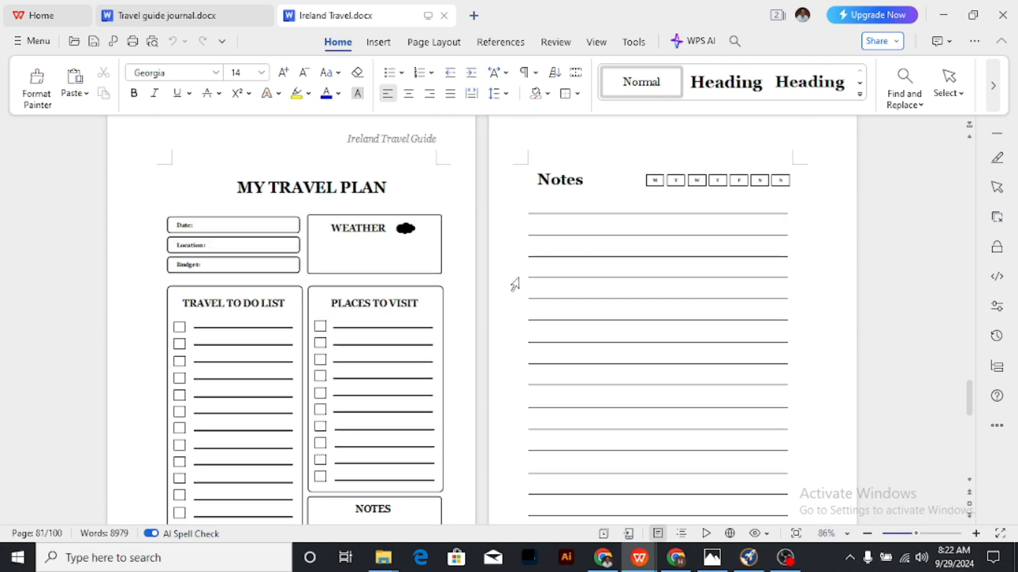
{"action": "scroll", "coordinate": [512, 284], "scroll_direction": "down", "scroll_amount": 2}
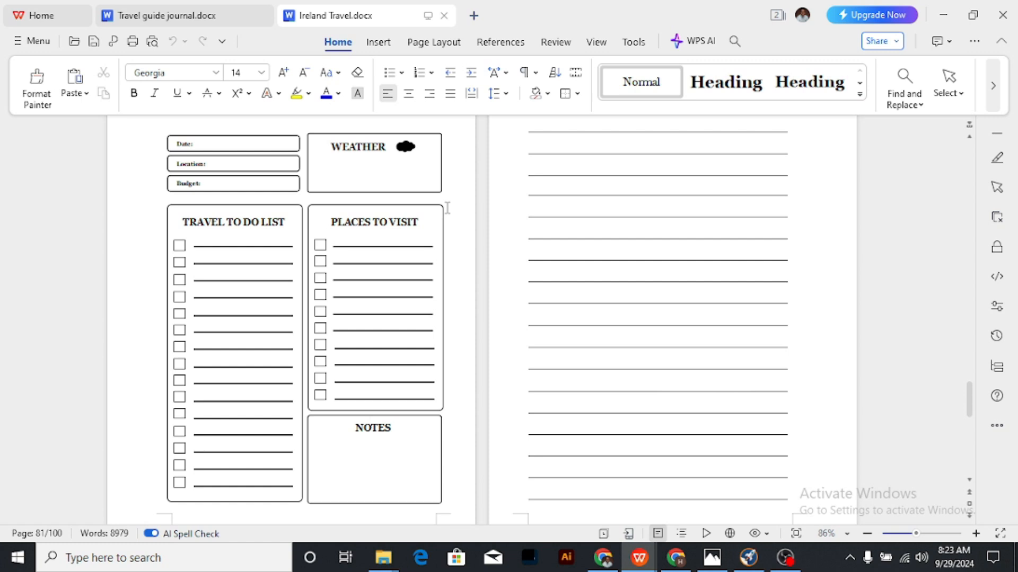
Create a new blank document, then return to the MY TRAVEL PLAN page in Ireland Travel.docx.
{"action": "key", "text": "ctrl+n"}
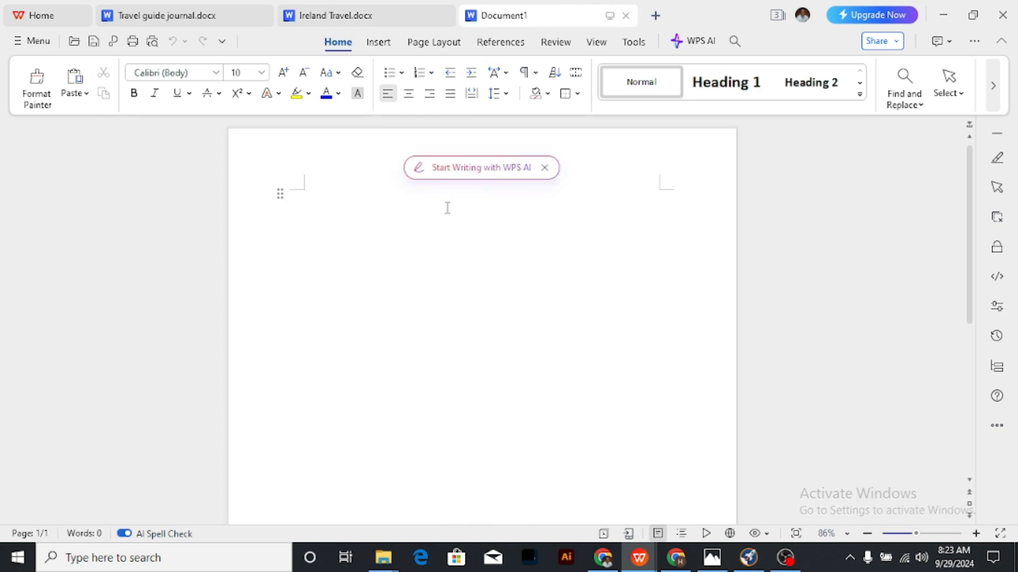
{"action": "left_click", "coordinate": [351, 16]}
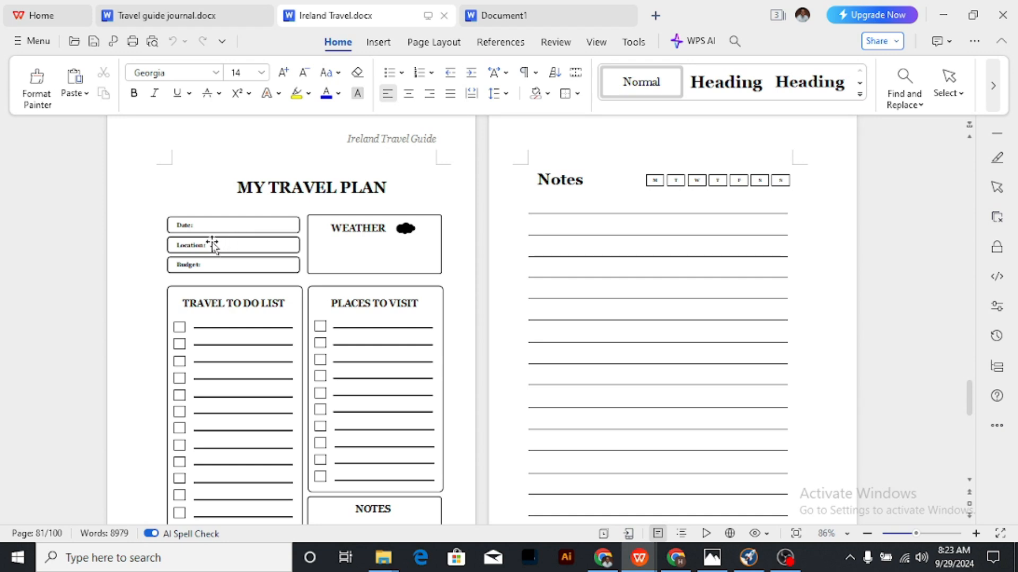
{"action": "scroll", "coordinate": [212, 244], "scroll_direction": "down", "scroll_amount": 3}
{"action": "scroll", "coordinate": [204, 222], "scroll_direction": "up", "scroll_amount": 2}
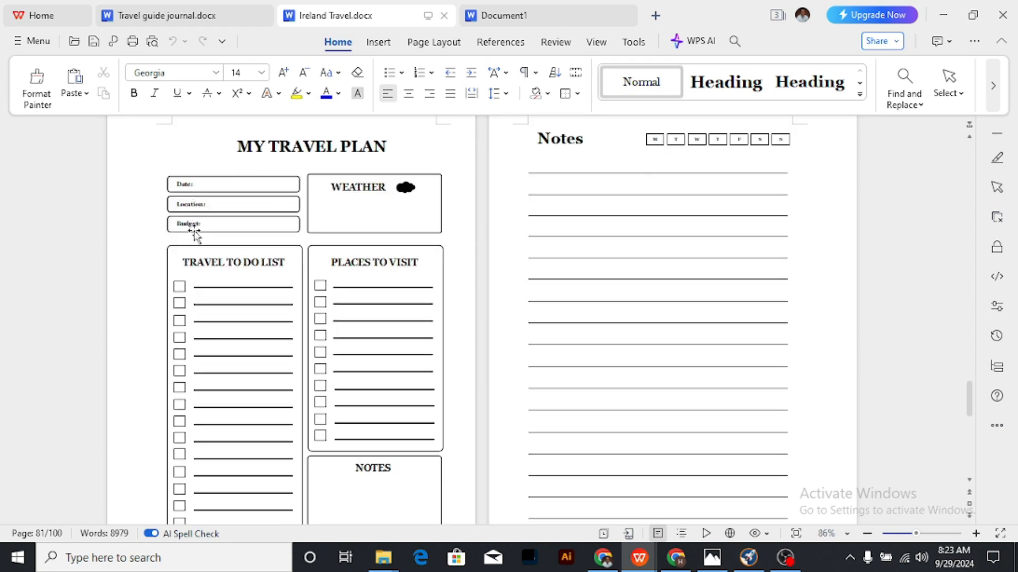
Select the whole grouped MY TRAVEL PLAN layout on page 81 and copy it.
{"action": "left_click", "coordinate": [191, 204]}
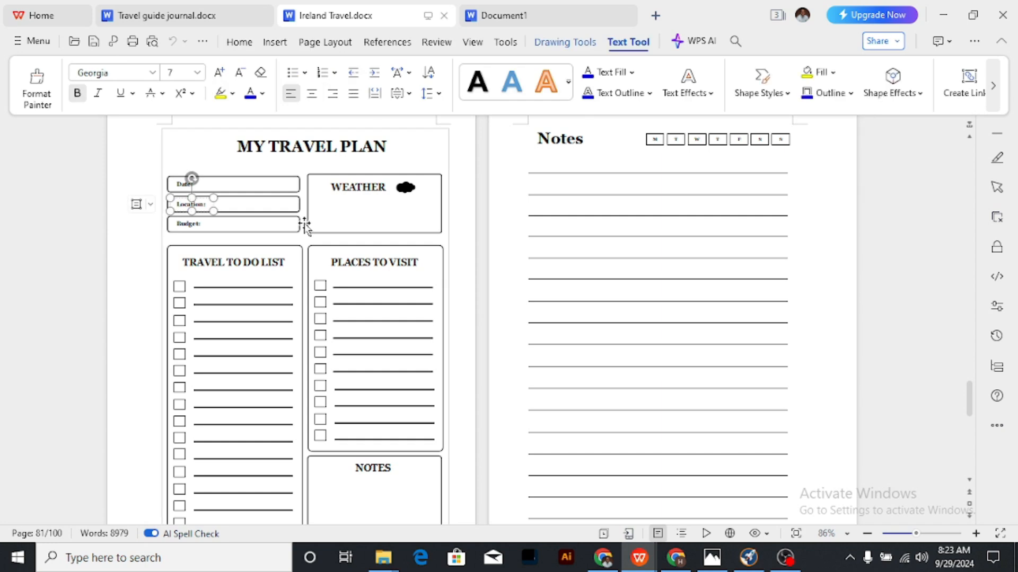
{"action": "scroll", "coordinate": [610, 277], "scroll_direction": "up", "scroll_amount": 2}
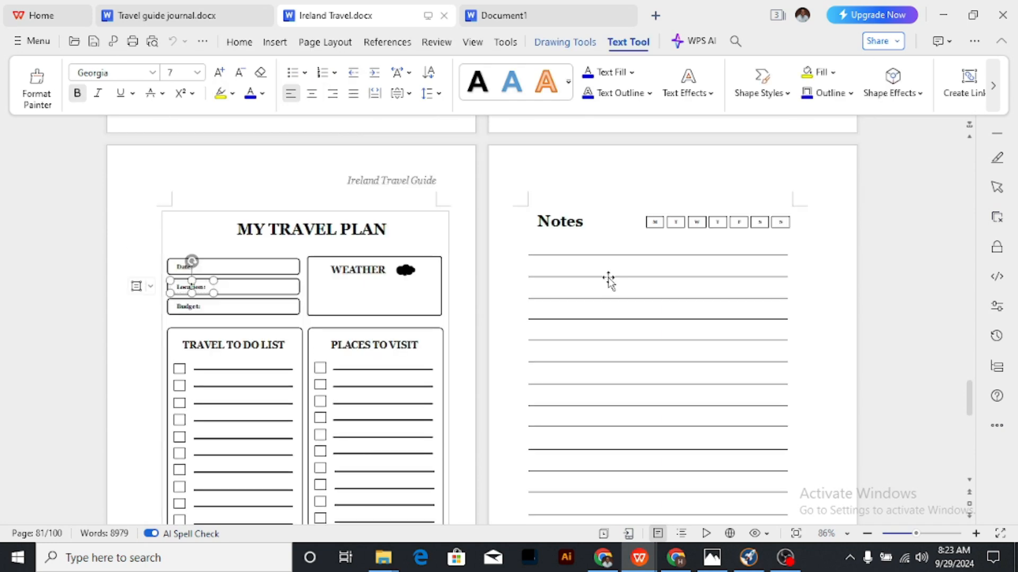
{"action": "left_click", "coordinate": [532, 166]}
{"action": "left_click", "coordinate": [368, 328]}
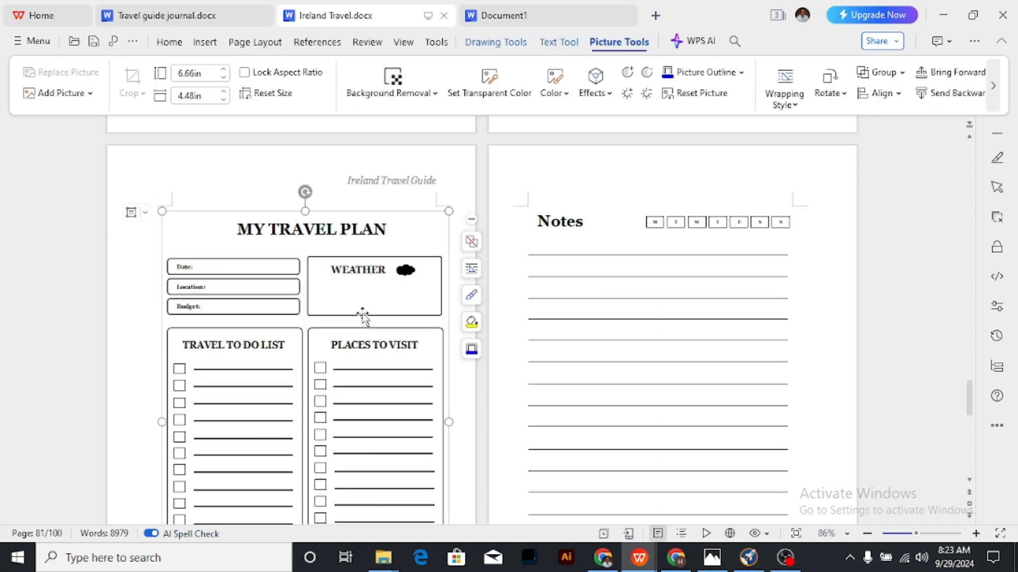
{"action": "scroll", "coordinate": [393, 300], "scroll_direction": "down", "scroll_amount": 4}
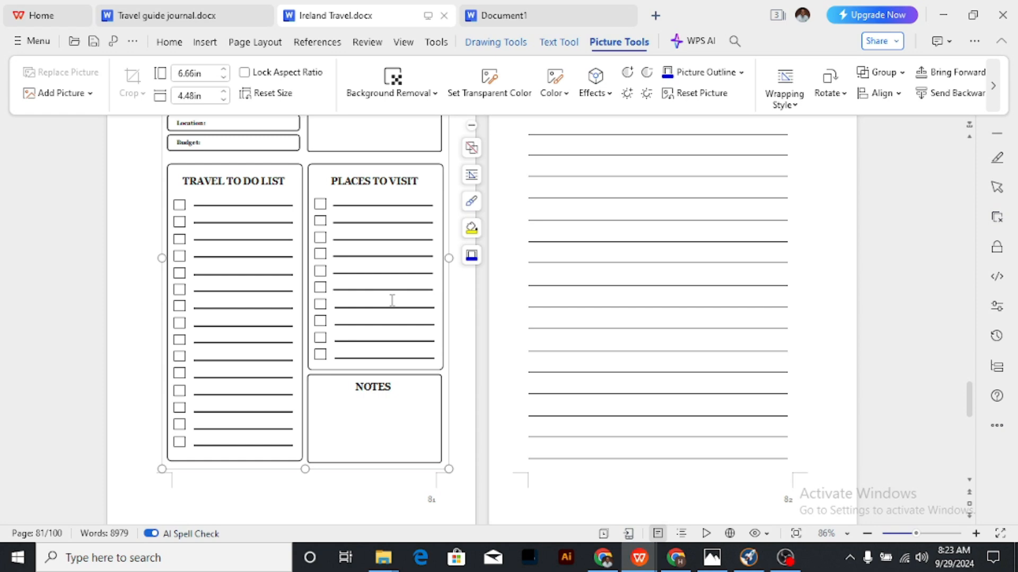
{"action": "scroll", "coordinate": [392, 301], "scroll_direction": "up", "scroll_amount": 4}
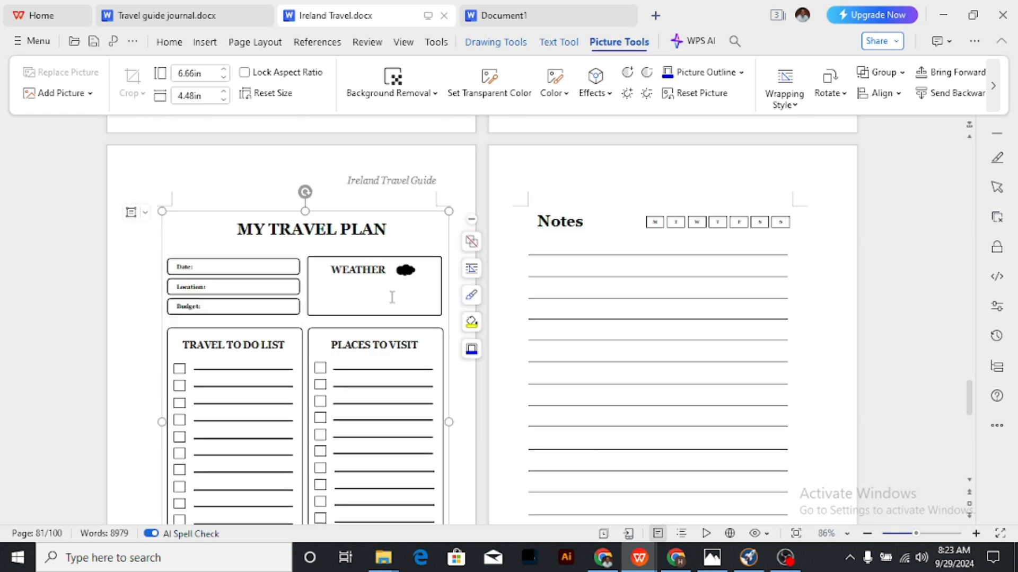
{"action": "scroll", "coordinate": [392, 297], "scroll_direction": "down", "scroll_amount": 2}
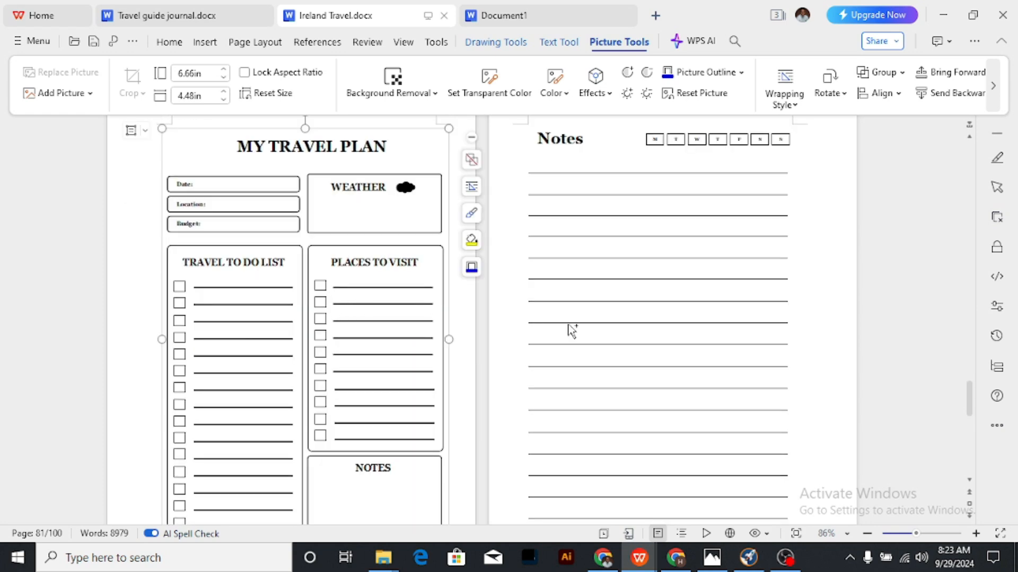
{"action": "scroll", "coordinate": [577, 329], "scroll_direction": "down", "scroll_amount": 20}
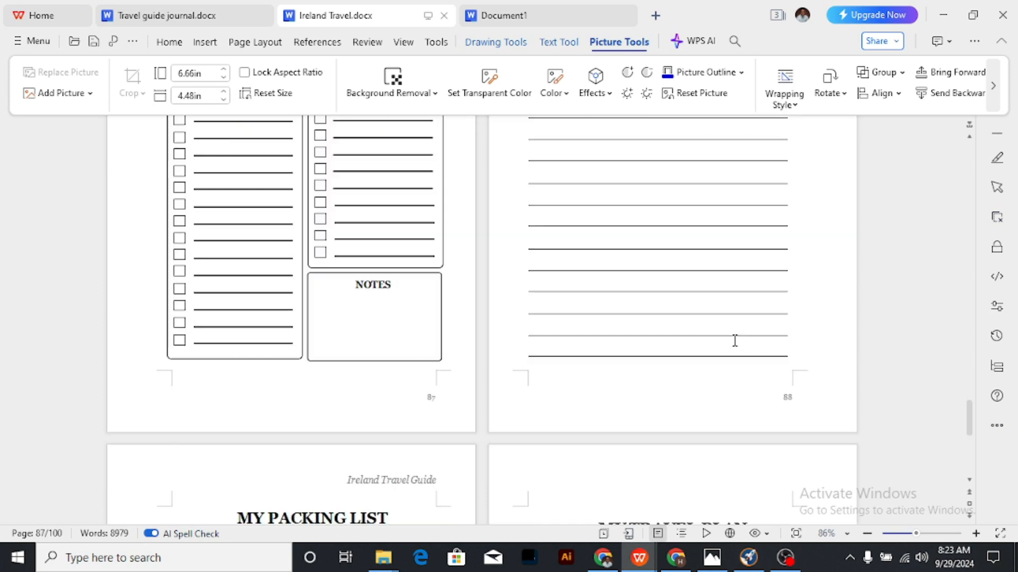
{"action": "scroll", "coordinate": [735, 341], "scroll_direction": "down", "scroll_amount": 17}
Paste the copied travel plan layout into the new blank document and look over the pasted page.
{"action": "left_click", "coordinate": [558, 22]}
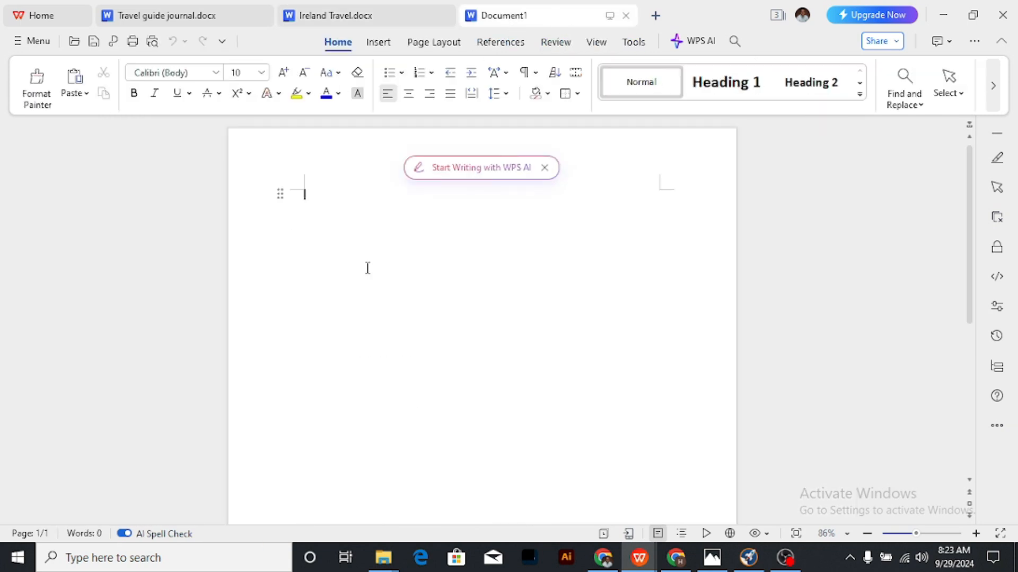
{"action": "key", "text": "ctrl+v"}
{"action": "scroll", "coordinate": [618, 275], "scroll_direction": "down", "scroll_amount": 5}
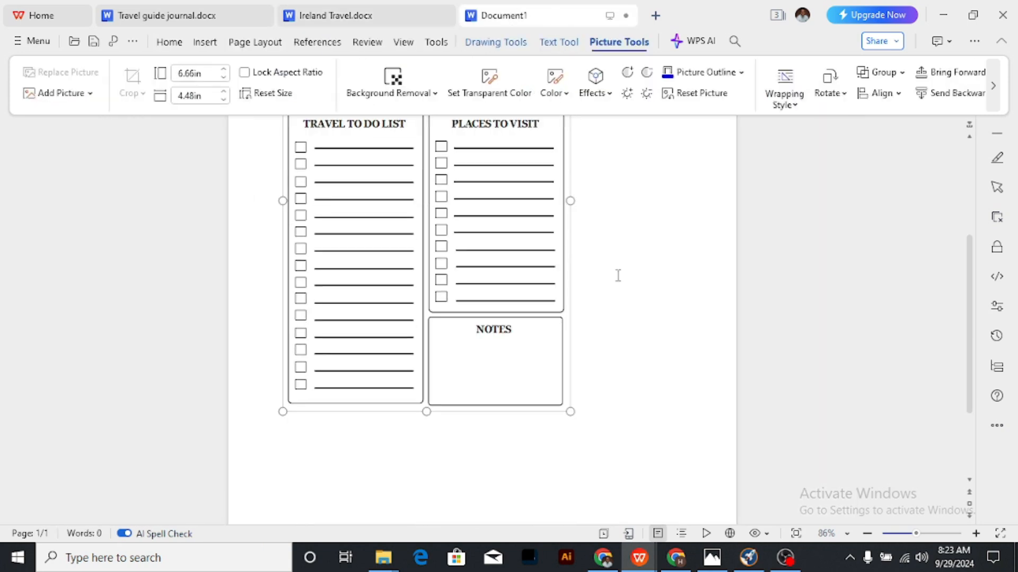
{"action": "scroll", "coordinate": [592, 382], "scroll_direction": "down", "scroll_amount": 3}
{"action": "scroll", "coordinate": [605, 324], "scroll_direction": "up", "scroll_amount": 5}
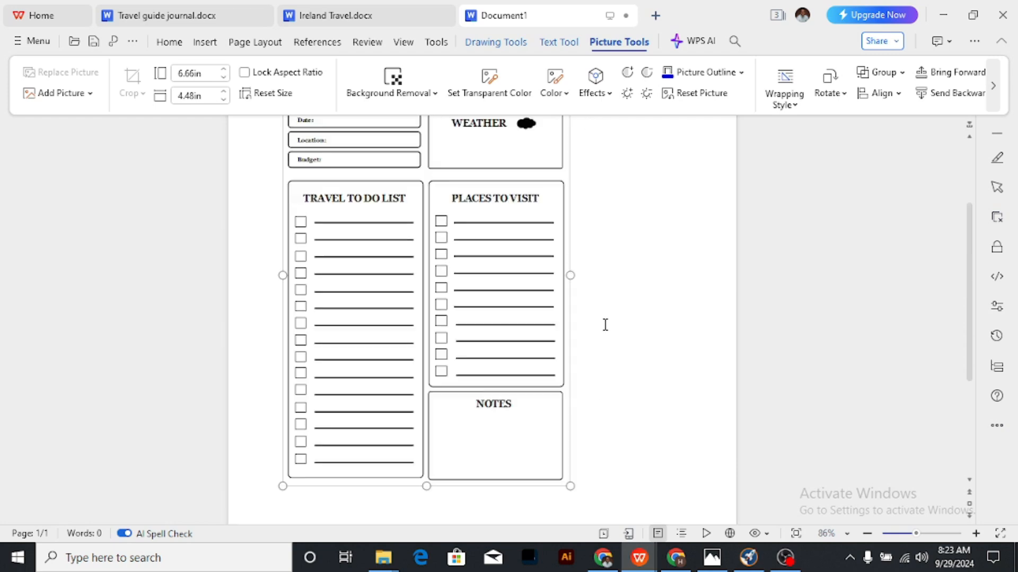
Enlarge the pasted travel plan layout to about 9.58 in high and 6.74 in wide.
{"action": "scroll", "coordinate": [605, 324], "scroll_direction": "up", "scroll_amount": 3}
{"action": "left_click", "coordinate": [339, 16]}
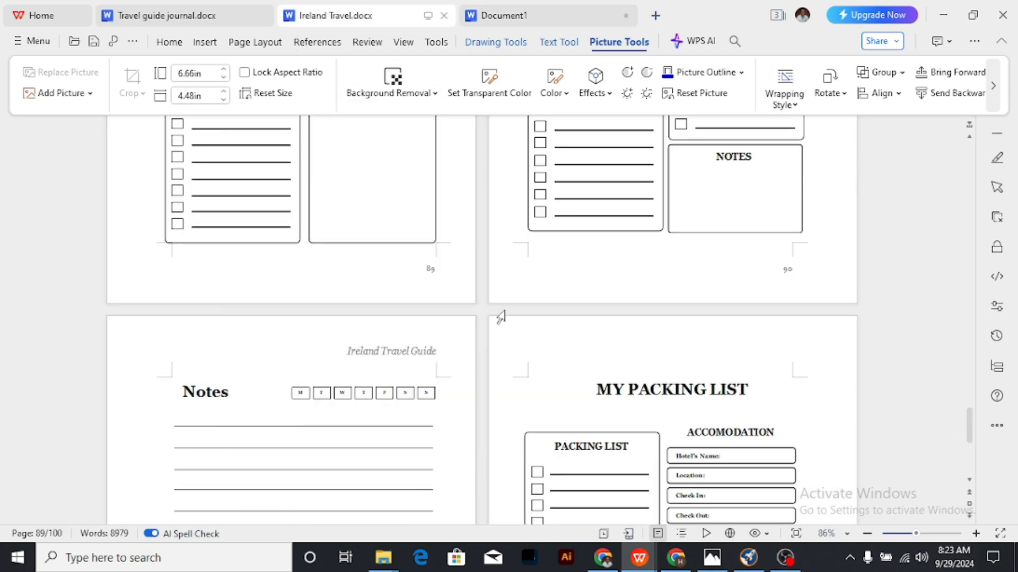
{"action": "left_click", "coordinate": [529, 16]}
{"action": "scroll", "coordinate": [561, 337], "scroll_direction": "down", "scroll_amount": 3}
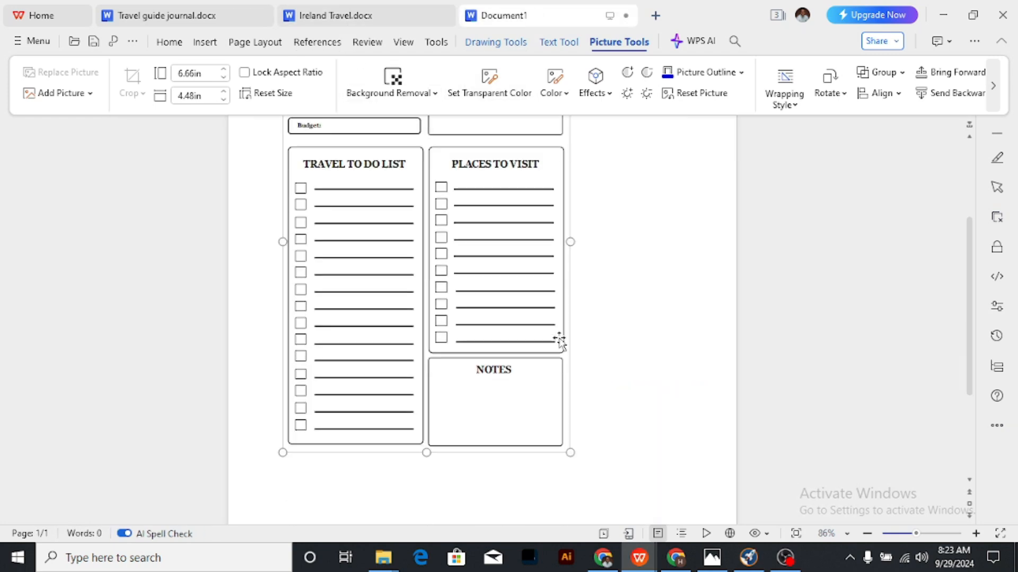
{"action": "scroll", "coordinate": [599, 377], "scroll_direction": "down", "scroll_amount": 3}
{"action": "left_click_drag", "start_coordinate": [570, 290], "coordinate": [709, 462]}
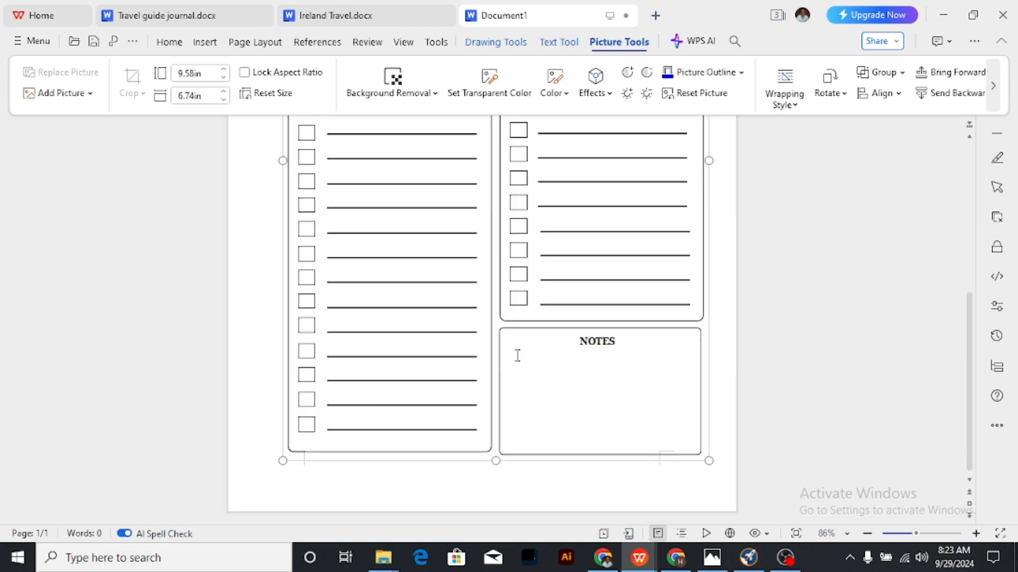
Shift the travel plan layout slightly up and to the left, and shrink it to about 9.19 in high and 5.80 in wide.
{"action": "scroll", "coordinate": [517, 355], "scroll_direction": "up", "scroll_amount": 6}
{"action": "left_click", "coordinate": [516, 279]}
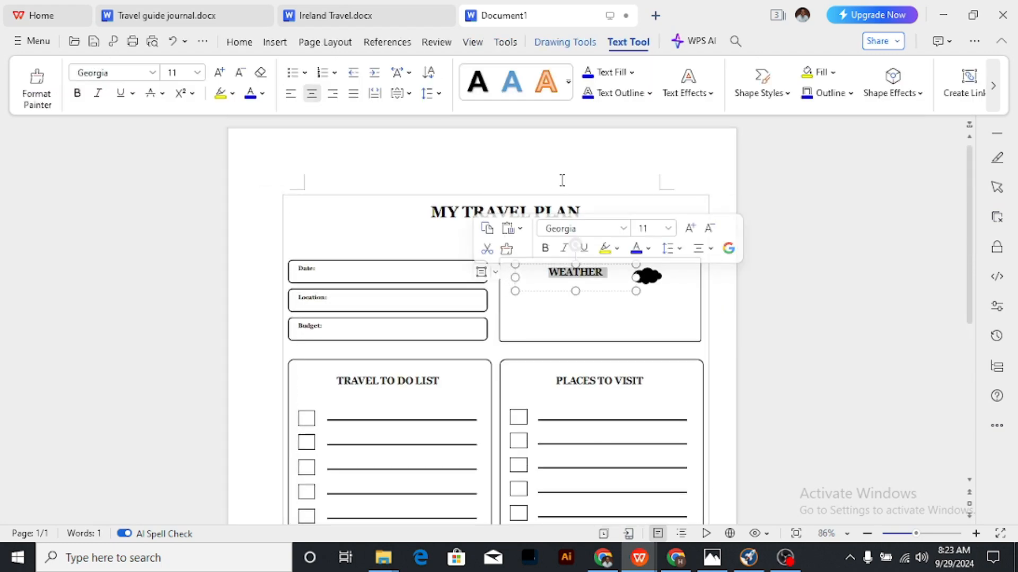
{"action": "left_click", "coordinate": [418, 159]}
{"action": "left_click_drag", "start_coordinate": [479, 322], "coordinate": [472, 314]}
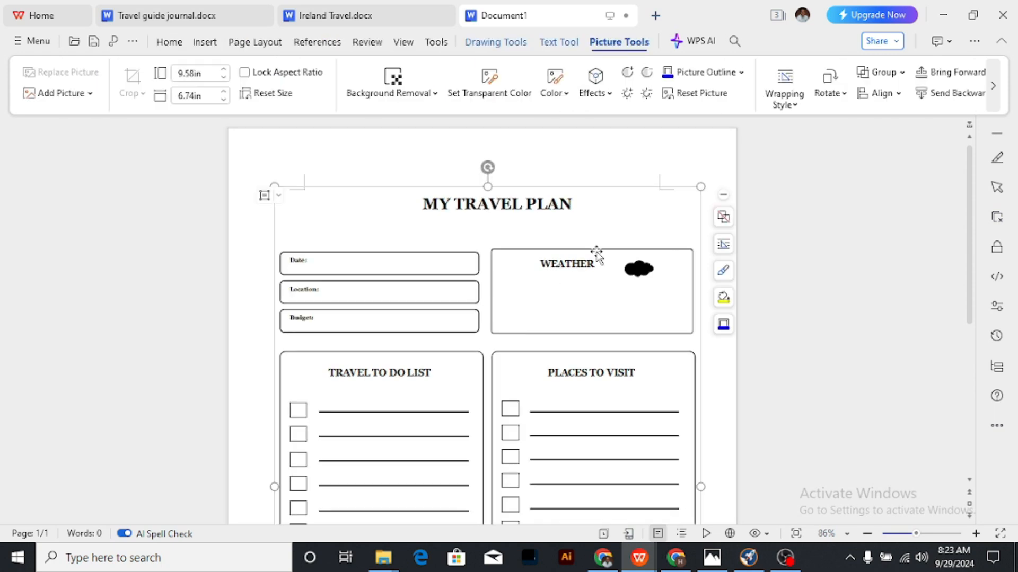
{"action": "left_click_drag", "start_coordinate": [701, 186], "coordinate": [665, 201]}
{"action": "left_click_drag", "start_coordinate": [274, 203], "coordinate": [295, 210]}
{"action": "scroll", "coordinate": [484, 296], "scroll_direction": "down", "scroll_amount": 3}
{"action": "scroll", "coordinate": [484, 296], "scroll_direction": "up", "scroll_amount": 3}
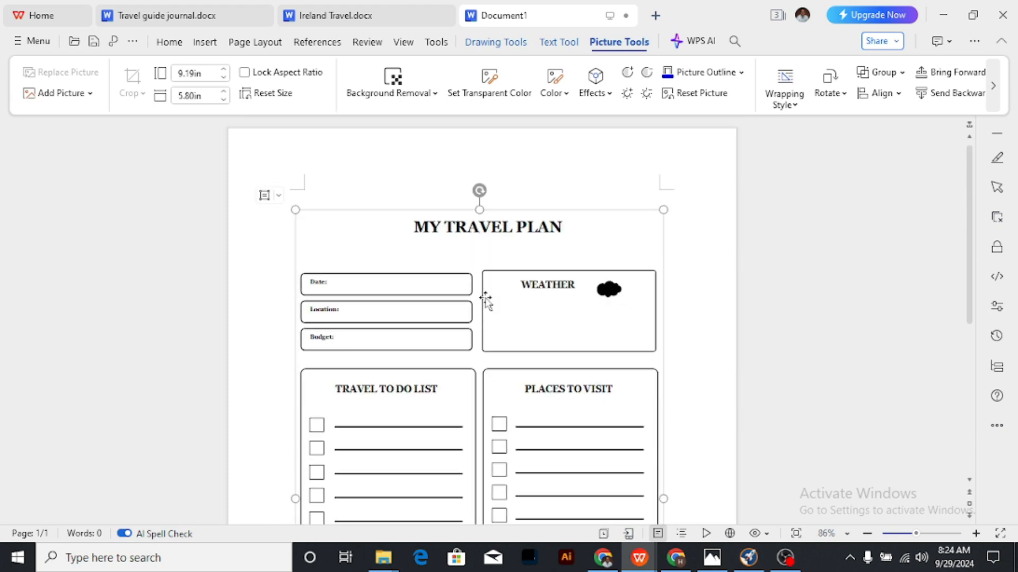
Delete the travel plan layout, then undo the deletion together with the earlier moving and resizing.
{"action": "key", "text": "Delete"}
{"action": "scroll", "coordinate": [484, 302], "scroll_direction": "down", "scroll_amount": 5}
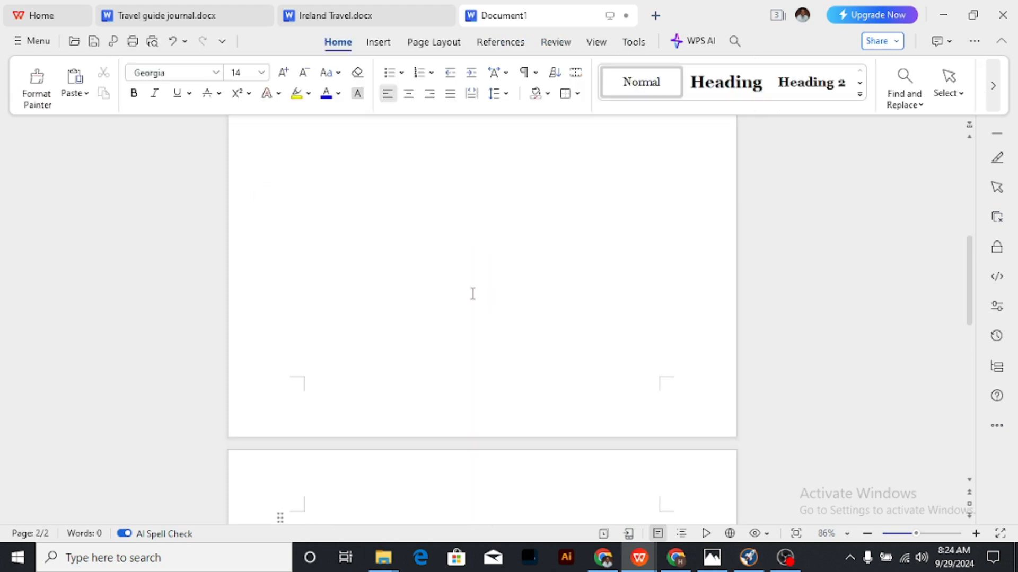
{"action": "scroll", "coordinate": [407, 268], "scroll_direction": "up", "scroll_amount": 5}
{"action": "key", "text": "ctrl+z"}
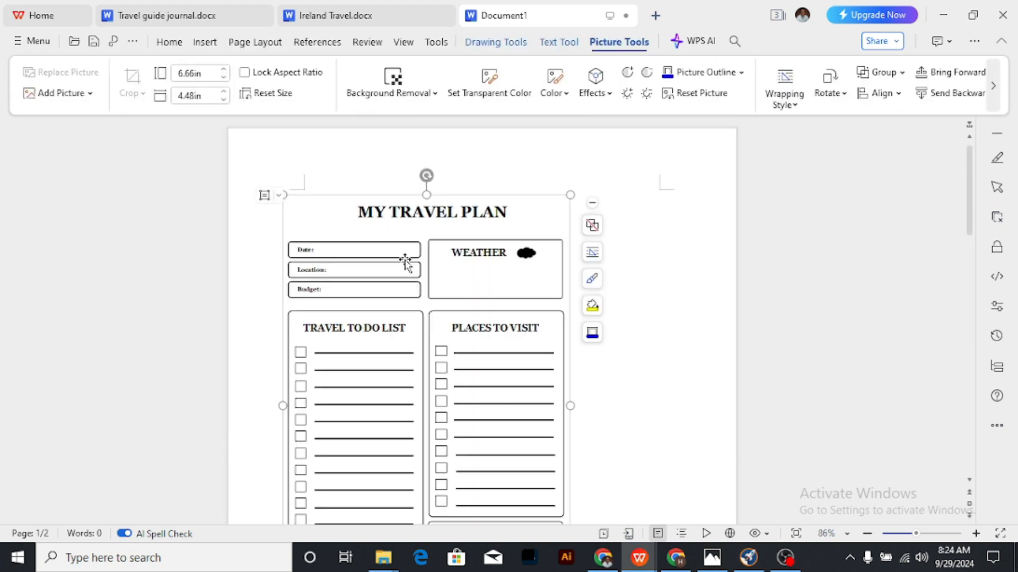
Deselect the travel plan layout and look it over from the title down to the NOTES box.
{"action": "scroll", "coordinate": [639, 366], "scroll_direction": "down", "scroll_amount": 5}
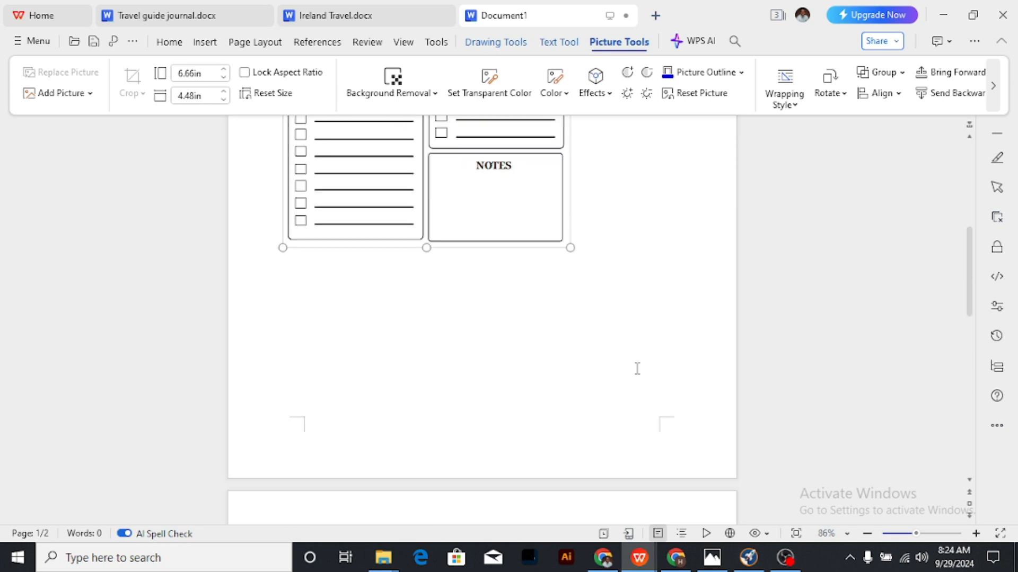
{"action": "scroll", "coordinate": [550, 415], "scroll_direction": "down", "scroll_amount": 2}
{"action": "left_click", "coordinate": [402, 434]}
{"action": "scroll", "coordinate": [438, 408], "scroll_direction": "up", "scroll_amount": 5}
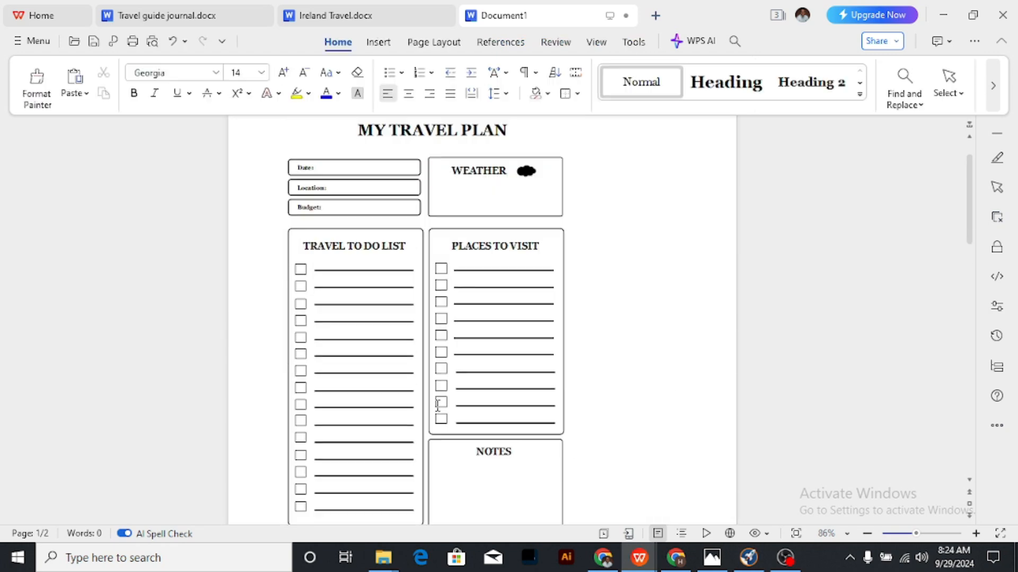
{"action": "scroll", "coordinate": [437, 406], "scroll_direction": "up", "scroll_amount": 1}
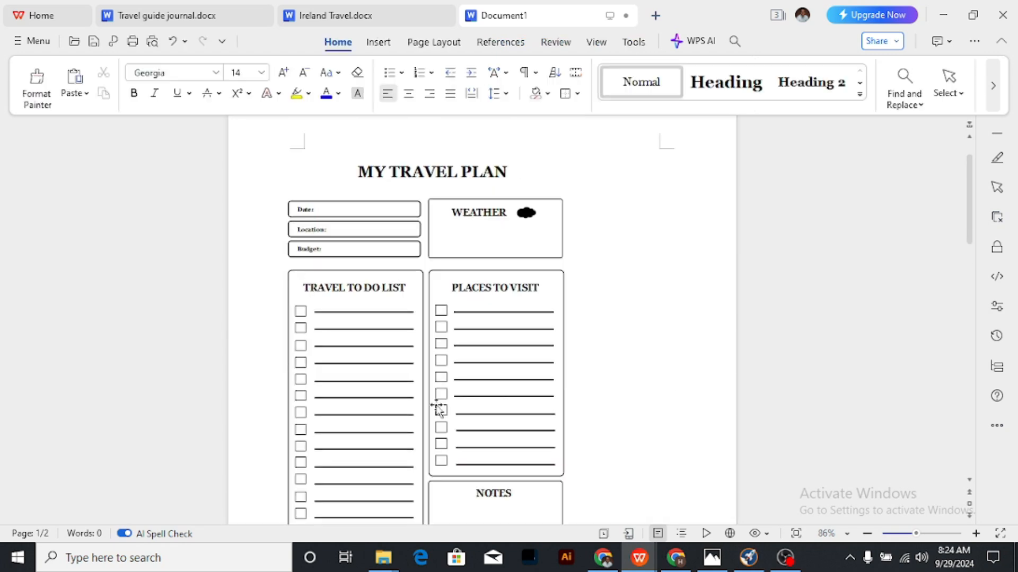
Look over the available preset shapes and compare them with the boxes in the travel plan layout.
{"action": "left_click", "coordinate": [378, 42]}
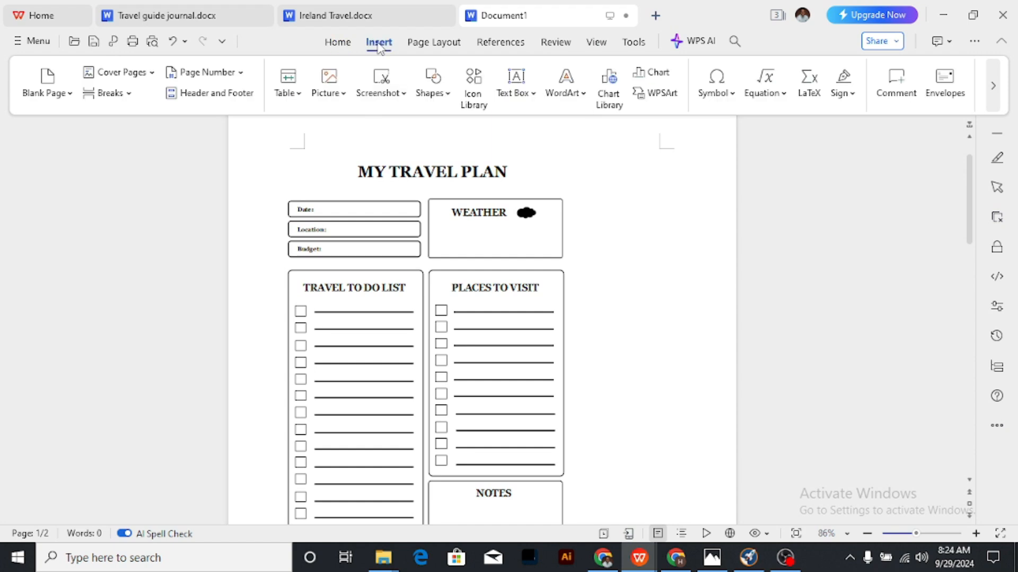
{"action": "left_click", "coordinate": [433, 80]}
{"action": "left_click", "coordinate": [428, 189]}
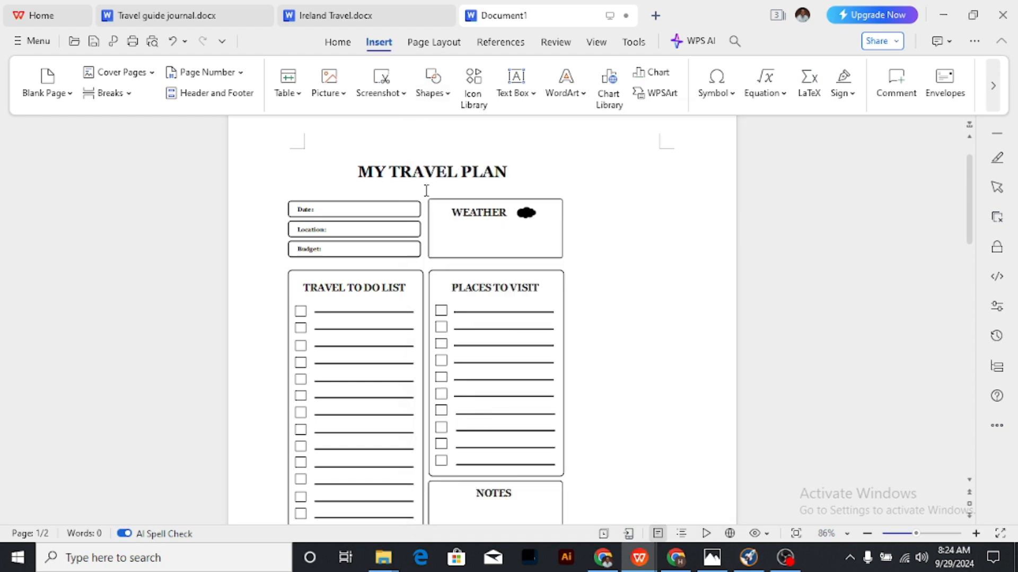
{"action": "scroll", "coordinate": [618, 250], "scroll_direction": "down", "scroll_amount": 7}
{"action": "scroll", "coordinate": [616, 252], "scroll_direction": "up", "scroll_amount": 2}
{"action": "scroll", "coordinate": [615, 253], "scroll_direction": "up", "scroll_amount": 2}
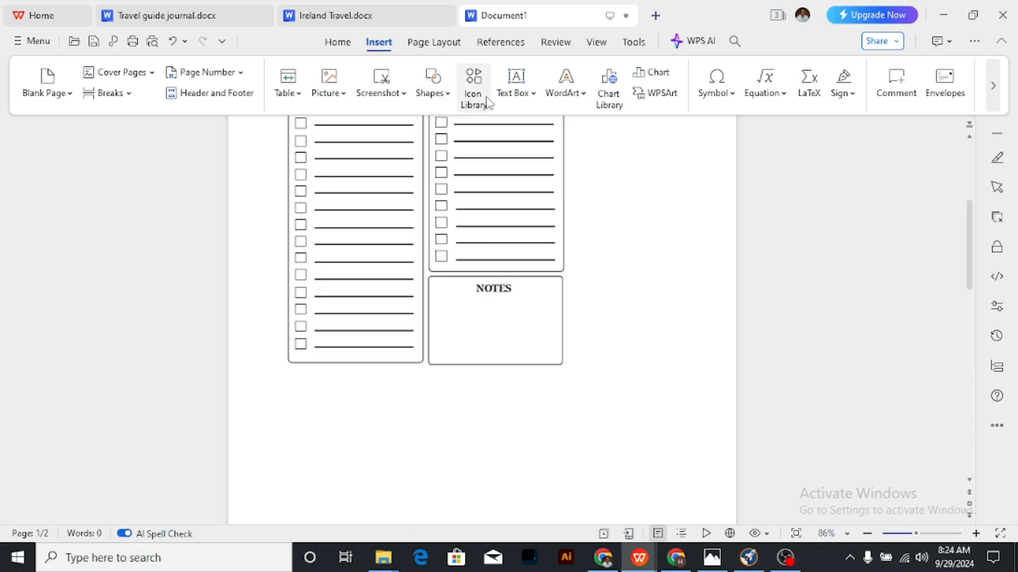
{"action": "left_click", "coordinate": [431, 92]}
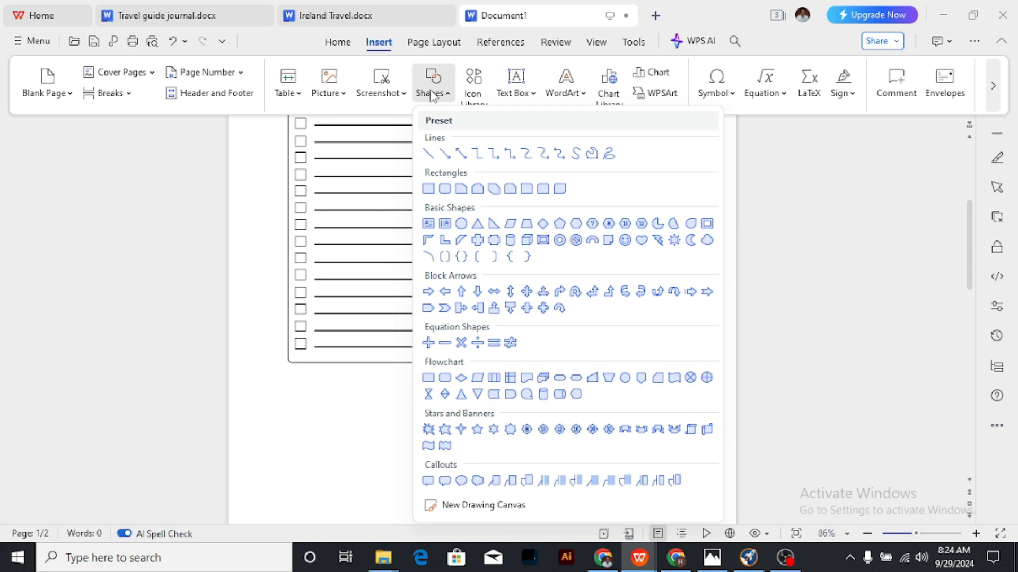
{"action": "left_click", "coordinate": [433, 96]}
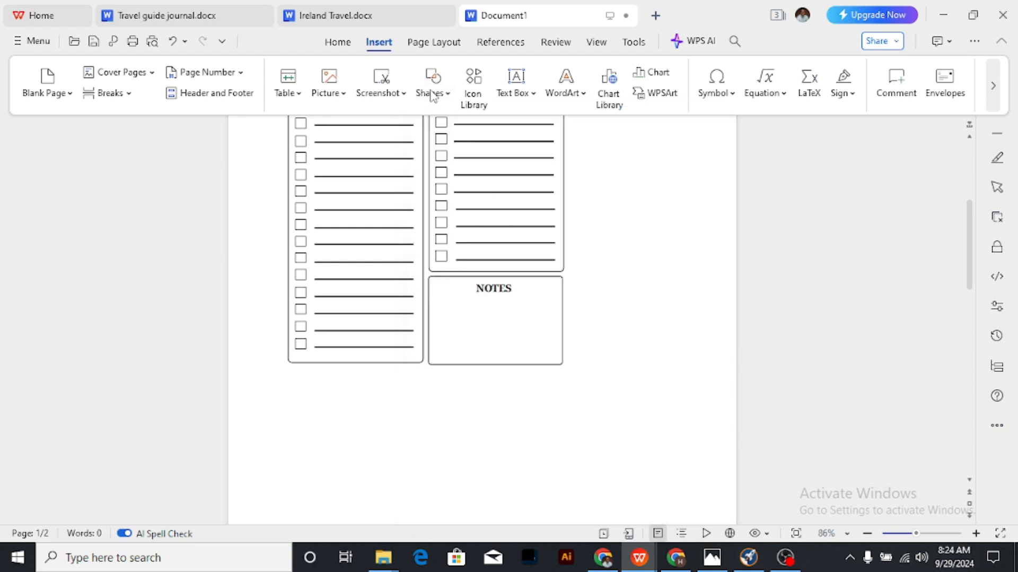
{"action": "scroll", "coordinate": [564, 267], "scroll_direction": "down", "scroll_amount": 3}
{"action": "scroll", "coordinate": [563, 267], "scroll_direction": "up", "scroll_amount": 4}
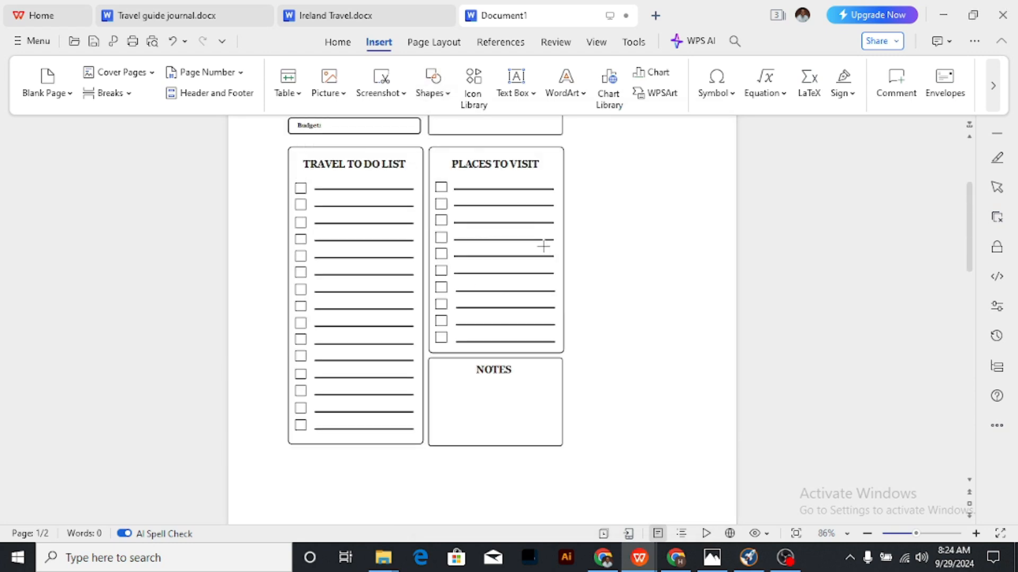
Draw a rounded rectangle about 2.47 in wide and 0.30 in high near the upper margin of the blank second page.
{"action": "left_click", "coordinate": [433, 91]}
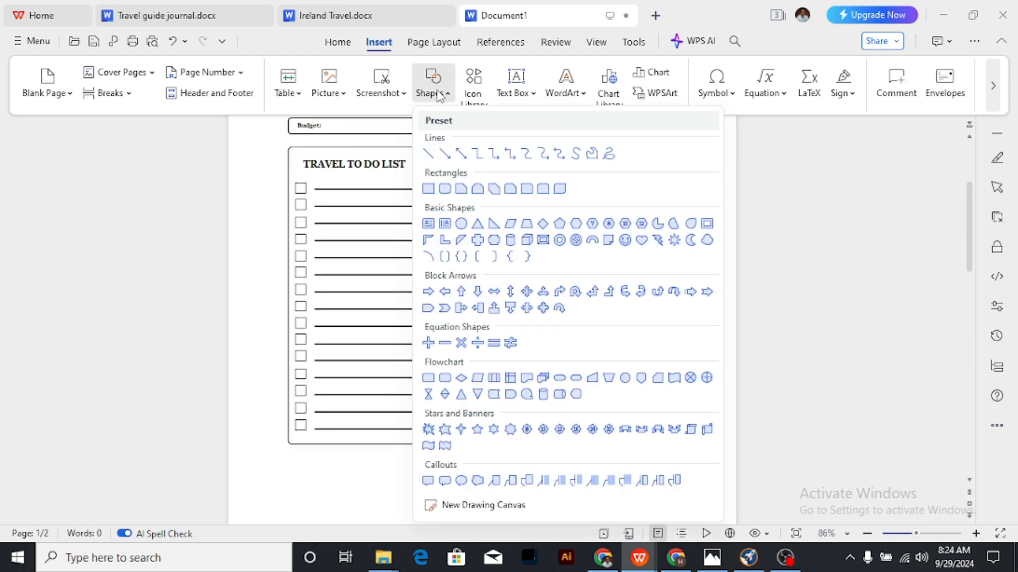
{"action": "left_click", "coordinate": [465, 186]}
{"action": "scroll", "coordinate": [486, 338], "scroll_direction": "down", "scroll_amount": 5}
{"action": "scroll", "coordinate": [485, 339], "scroll_direction": "down", "scroll_amount": 4}
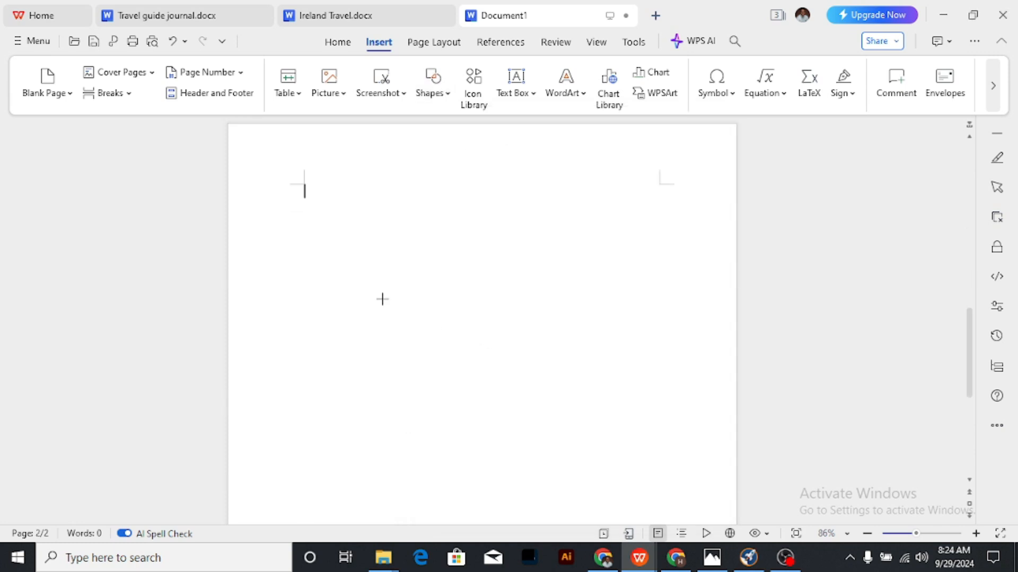
{"action": "left_click_drag", "start_coordinate": [307, 210], "coordinate": [460, 229]}
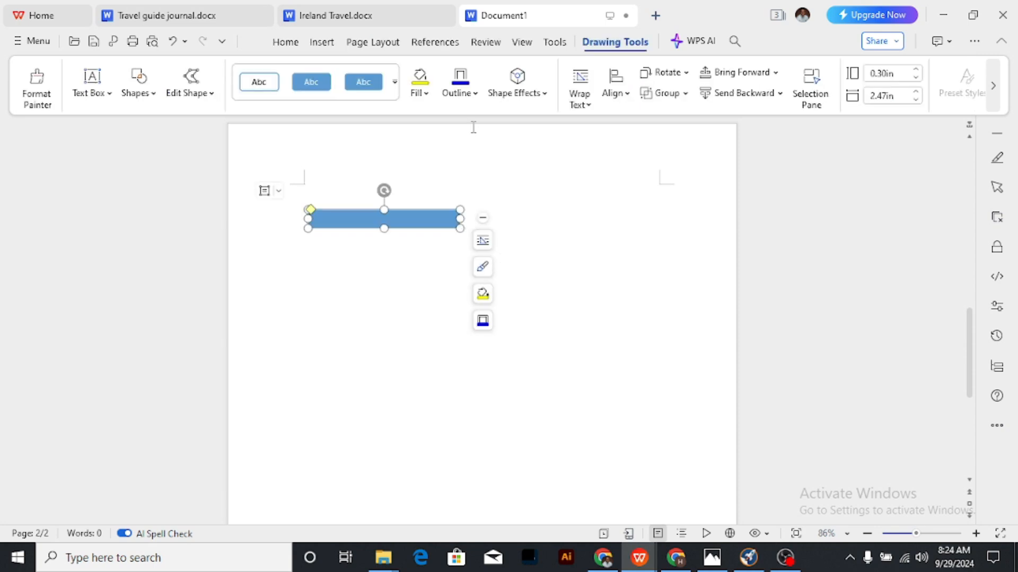
Give the rounded rectangle a black outline and remove its fill.
{"action": "left_click", "coordinate": [476, 102]}
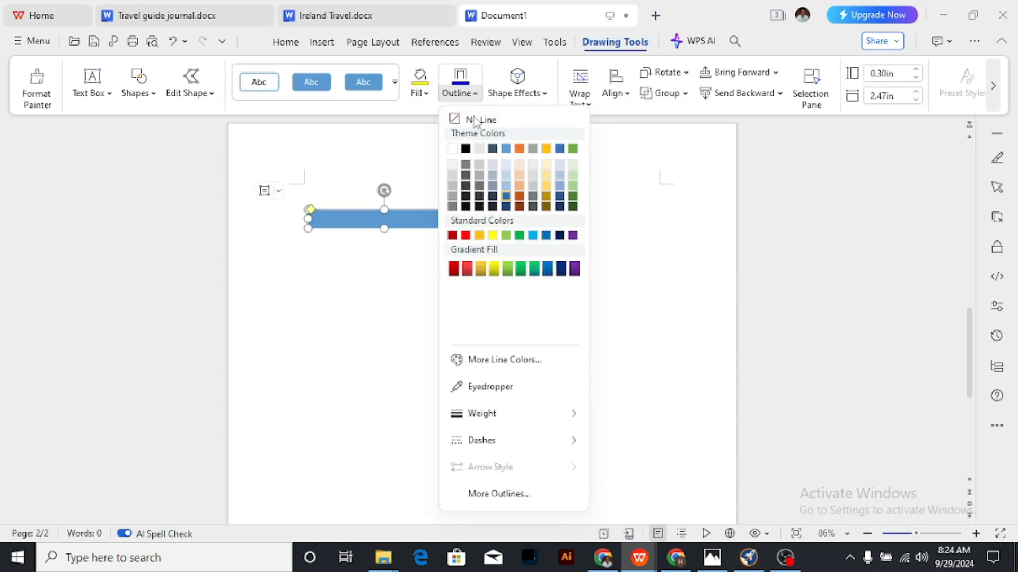
{"action": "left_click", "coordinate": [468, 143]}
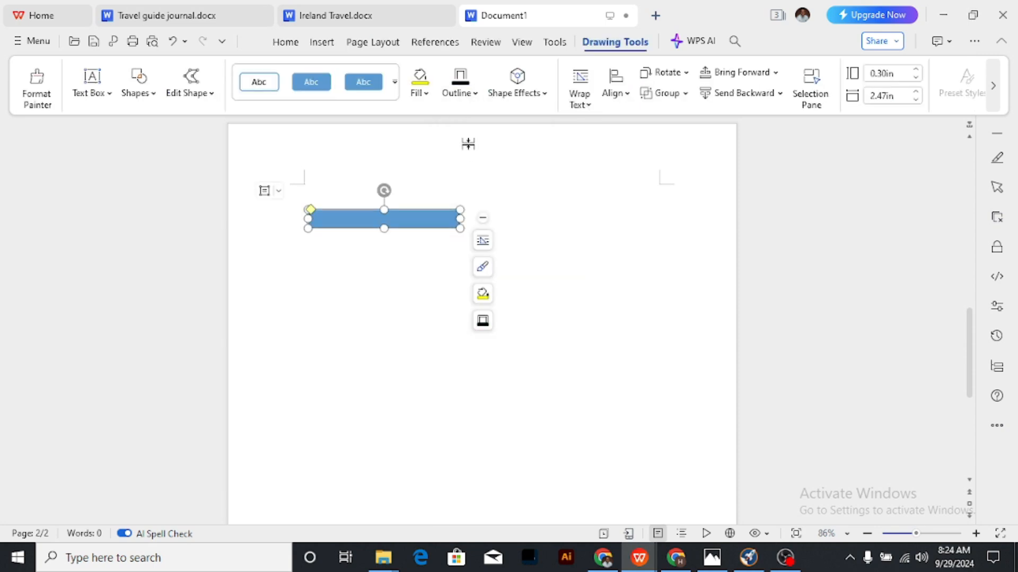
{"action": "left_click", "coordinate": [424, 94]}
{"action": "left_click", "coordinate": [448, 120]}
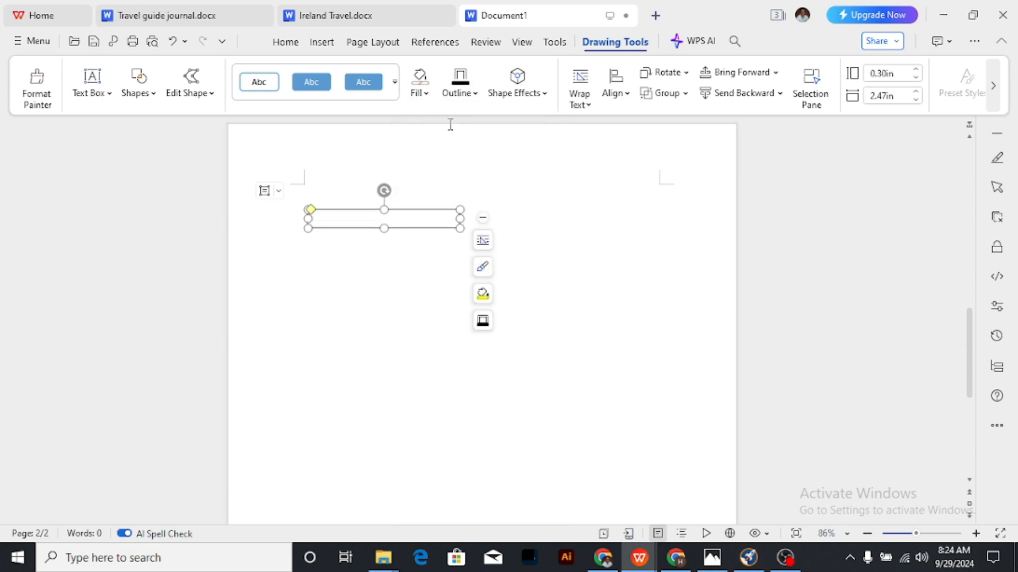
Compare the rounded rectangle with the travel plan's boxes and increase its height to about 0.35 in.
{"action": "scroll", "coordinate": [456, 229], "scroll_direction": "up", "scroll_amount": 10}
{"action": "scroll", "coordinate": [457, 230], "scroll_direction": "down", "scroll_amount": 8}
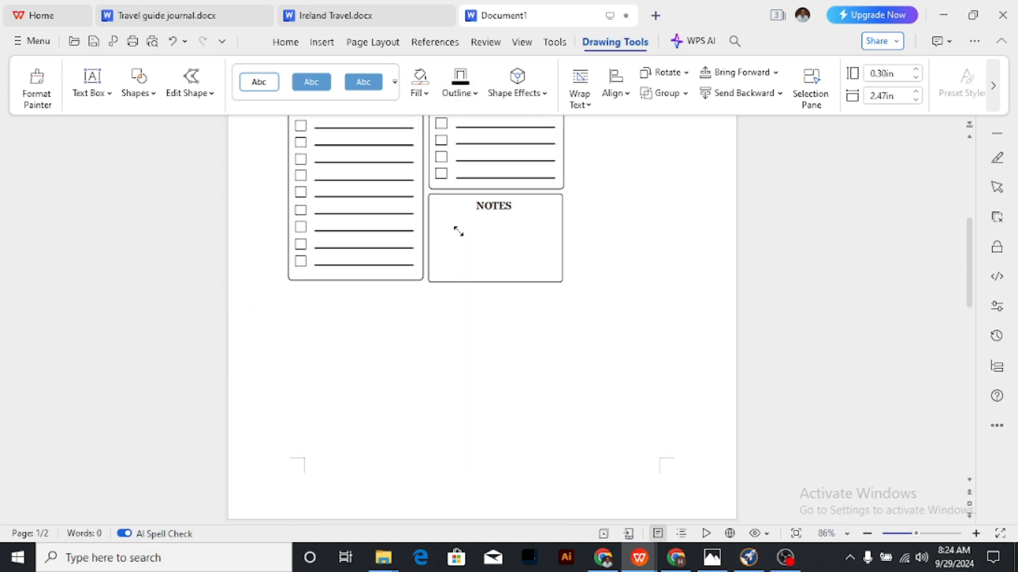
{"action": "left_click_drag", "start_coordinate": [384, 310], "coordinate": [384, 313]}
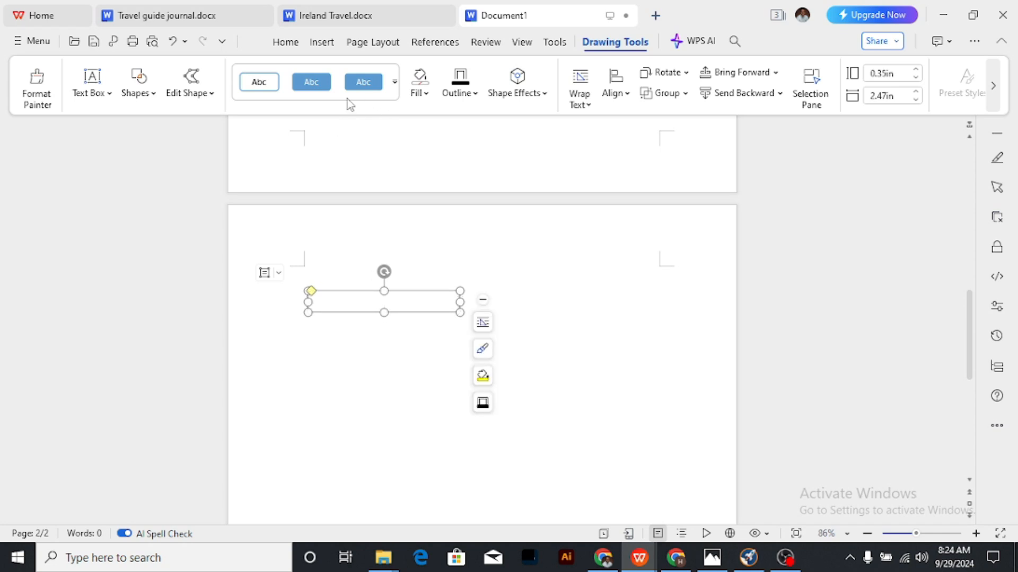
{"action": "left_click", "coordinate": [396, 83]}
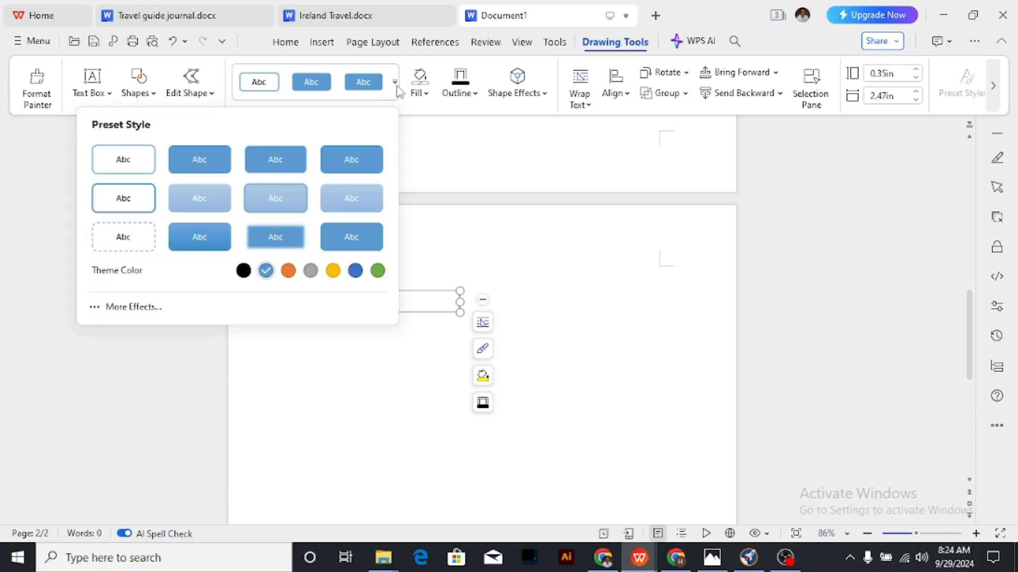
{"action": "left_click", "coordinate": [395, 83]}
{"action": "left_click", "coordinate": [395, 83]}
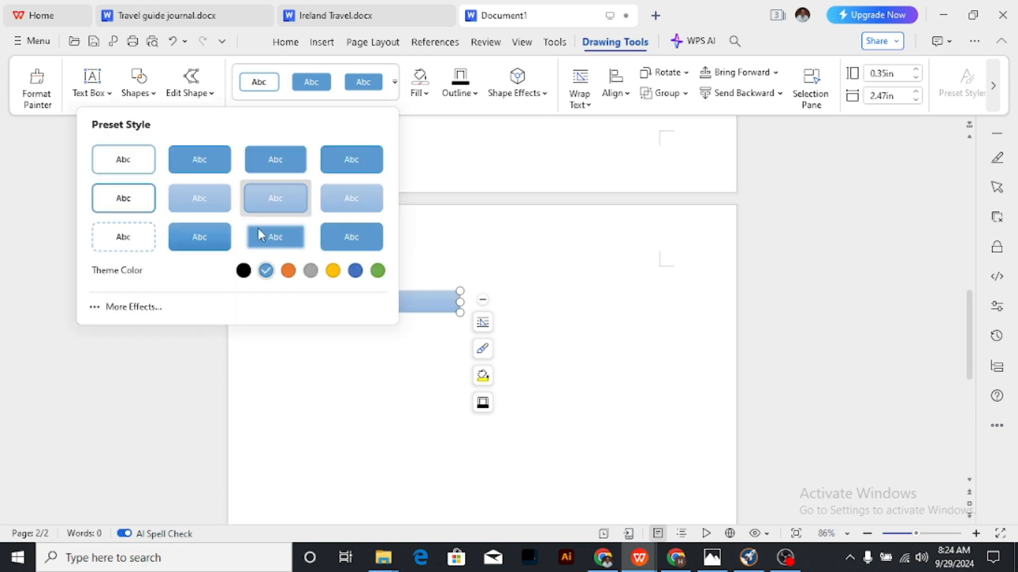
{"action": "left_click", "coordinate": [244, 271]}
{"action": "left_click", "coordinate": [395, 88]}
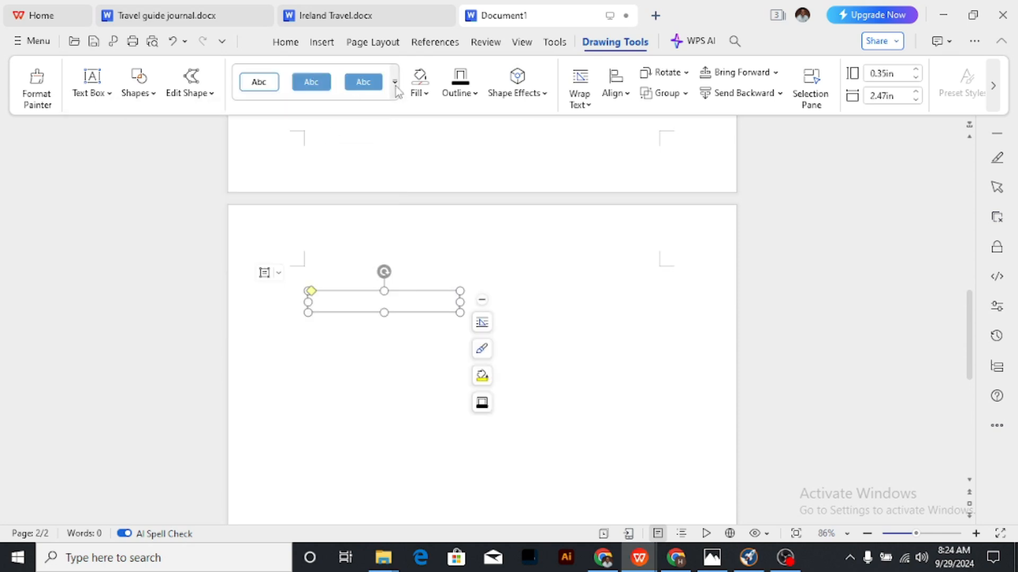
Set the rounded rectangle's outline weight to 1.5 pt, raise it to 2.25 pt, and deselect the shape.
{"action": "left_click", "coordinate": [477, 94]}
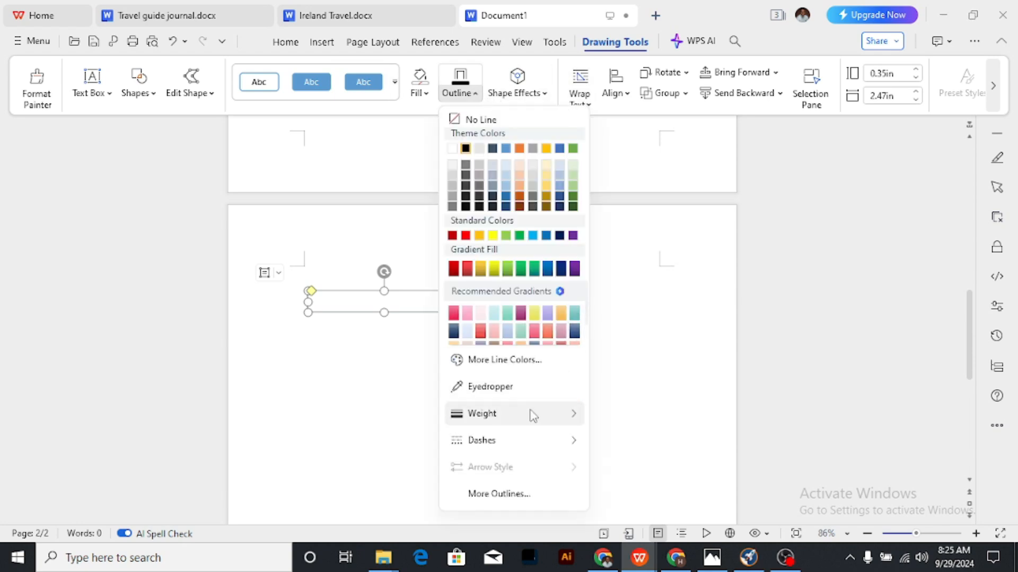
{"action": "mouse_move", "coordinate": [529, 415]}
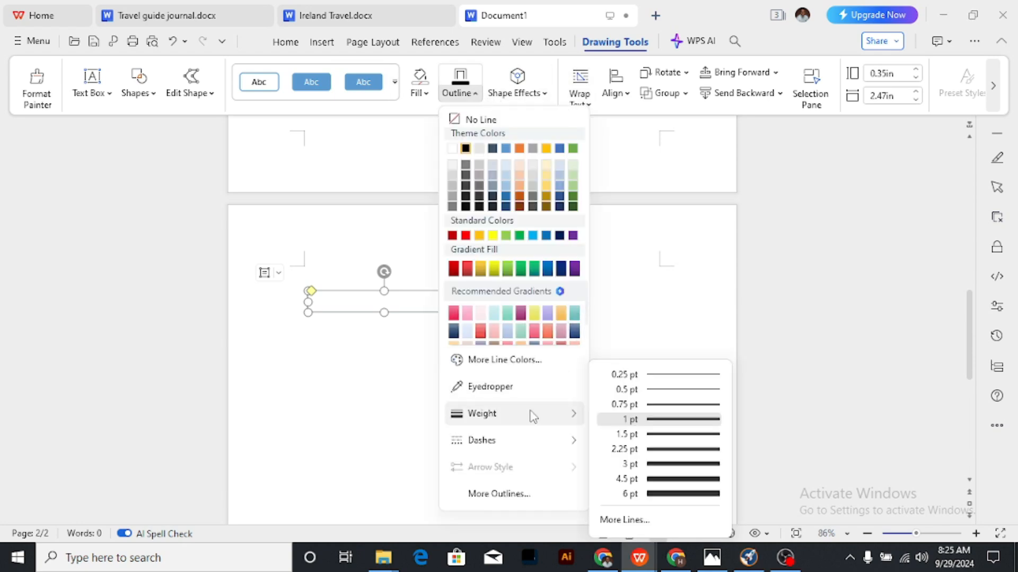
{"action": "left_click", "coordinate": [683, 438]}
{"action": "left_click", "coordinate": [467, 95]}
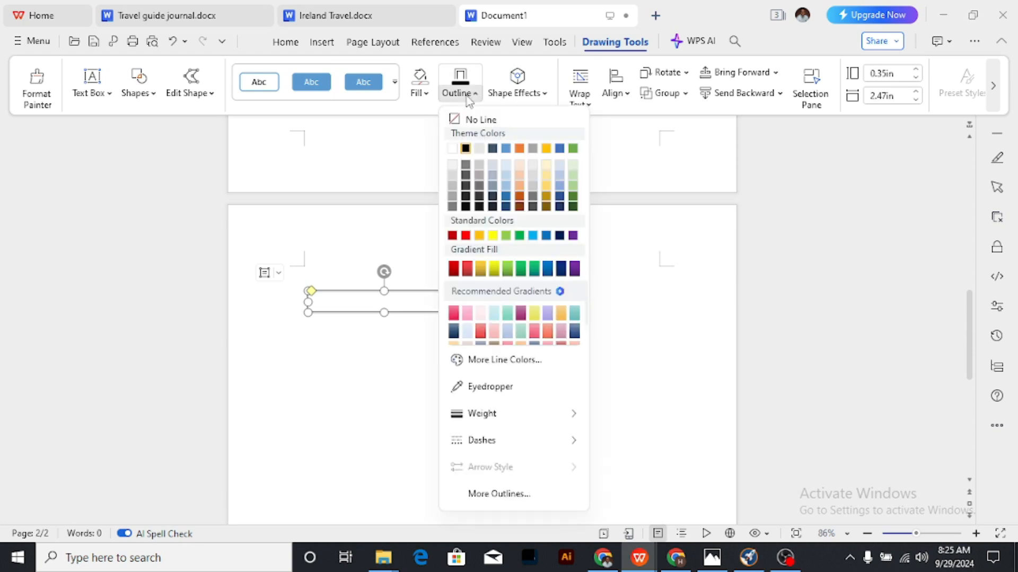
{"action": "mouse_move", "coordinate": [559, 416]}
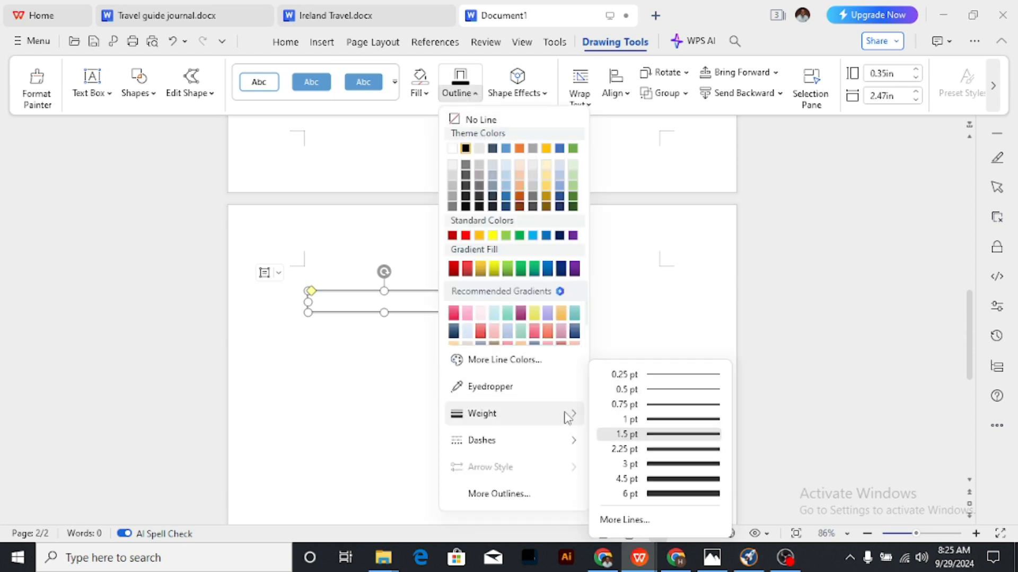
{"action": "left_click", "coordinate": [662, 449]}
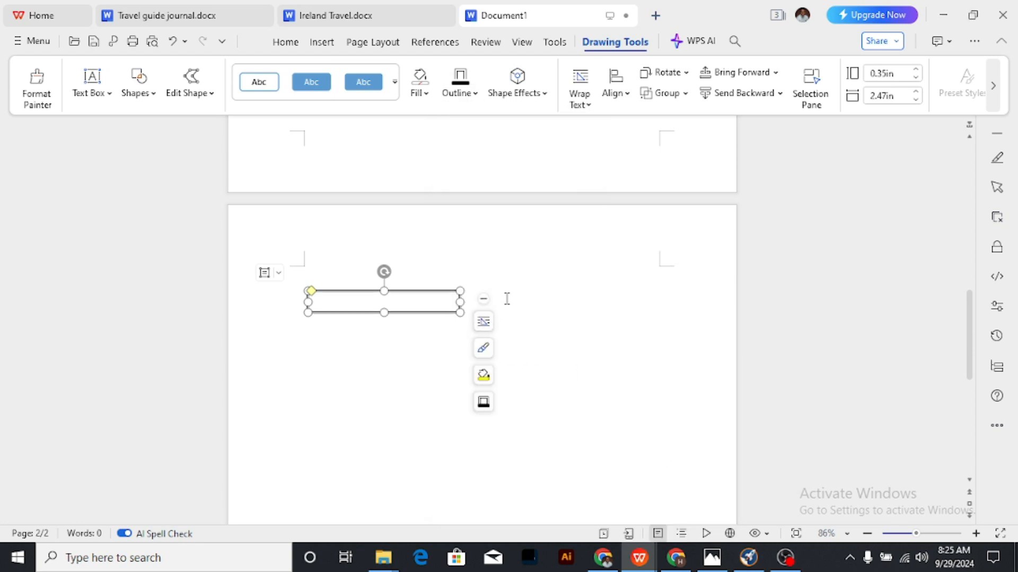
{"action": "left_click", "coordinate": [537, 286]}
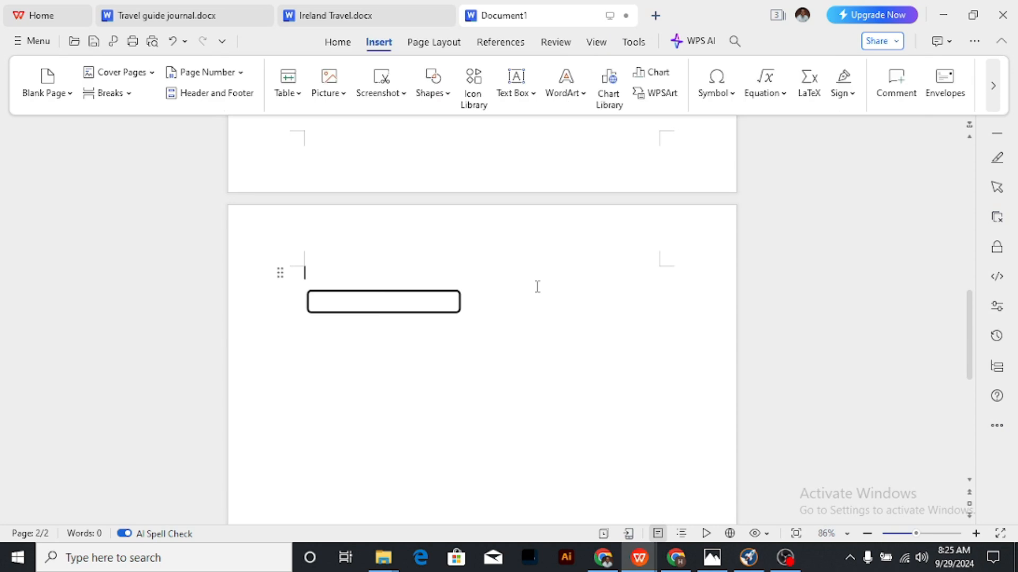
Set the rounded rectangle's outline weight to 1.5 pt and deselect the shape.
{"action": "left_click", "coordinate": [407, 313]}
{"action": "left_click", "coordinate": [460, 85]}
{"action": "mouse_move", "coordinate": [539, 423]}
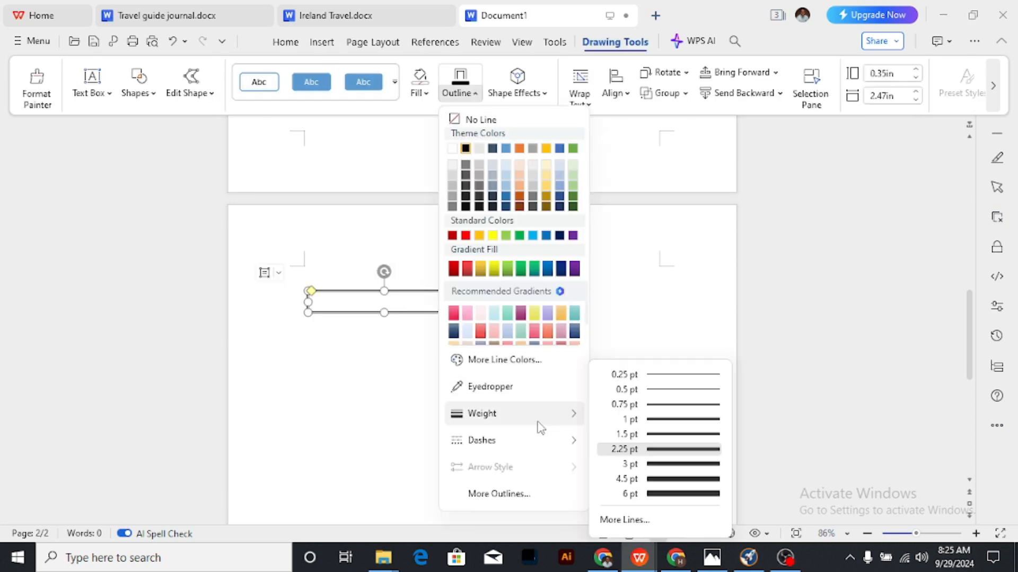
{"action": "left_click", "coordinate": [674, 441]}
{"action": "left_click", "coordinate": [468, 307]}
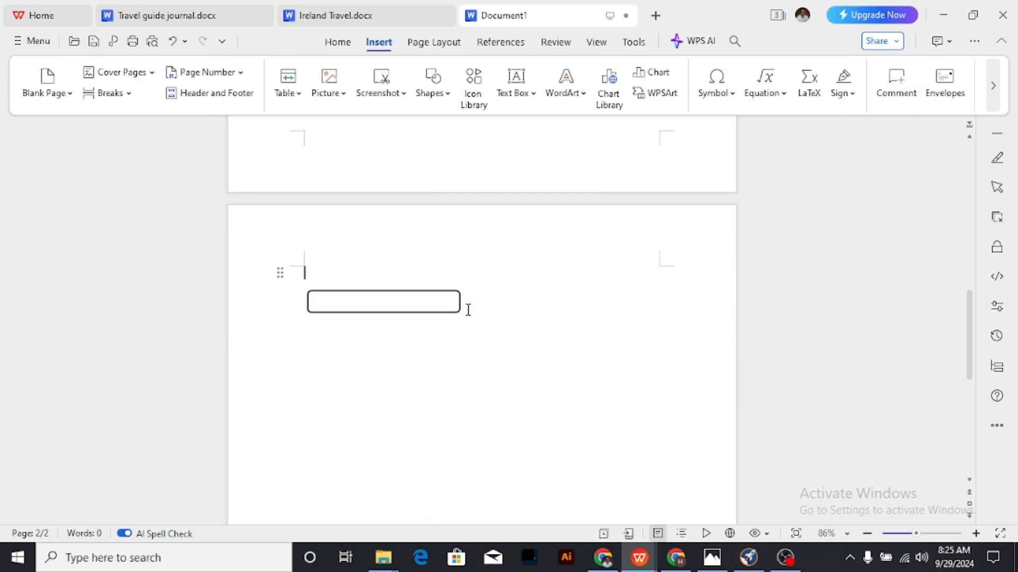
Following the Date, Location and Budget boxes, duplicate the rounded rectangle twice below itself to make a stack of three equal boxes.
{"action": "scroll", "coordinate": [459, 336], "scroll_direction": "up", "scroll_amount": 7}
{"action": "scroll", "coordinate": [400, 266], "scroll_direction": "up", "scroll_amount": 3}
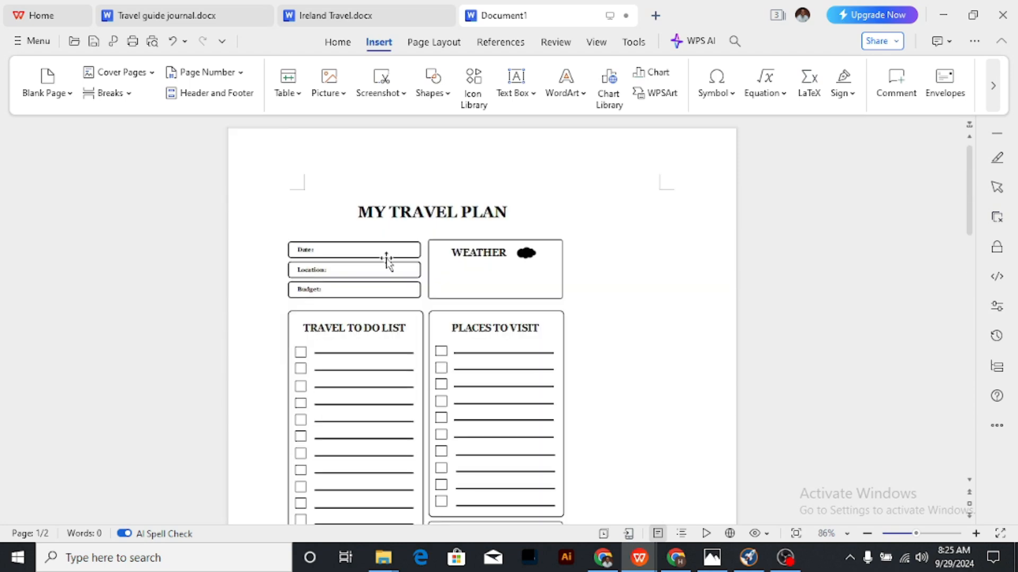
{"action": "scroll", "coordinate": [371, 238], "scroll_direction": "down", "scroll_amount": 1}
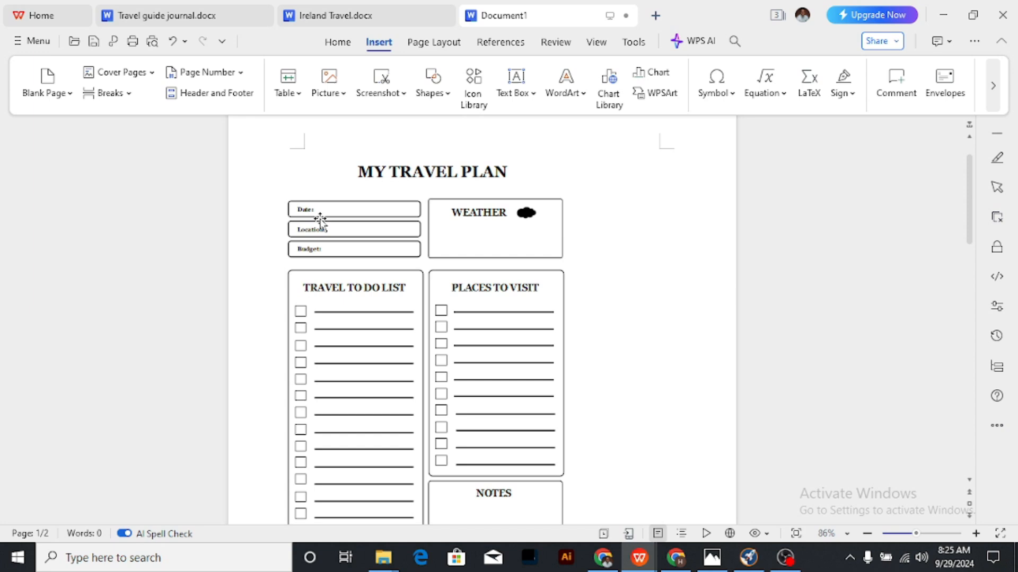
{"action": "scroll", "coordinate": [320, 220], "scroll_direction": "down", "scroll_amount": 8}
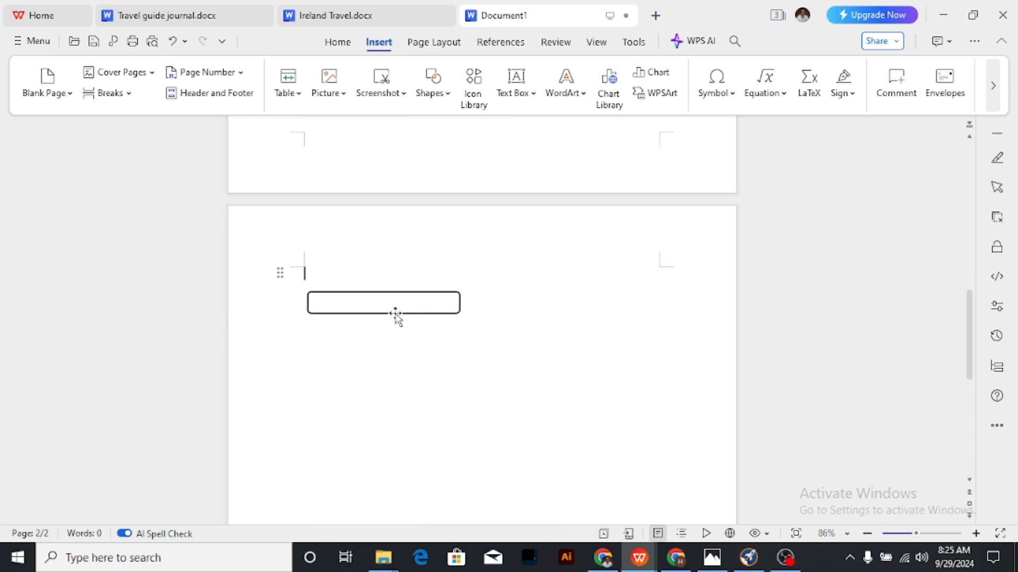
{"action": "left_click_drag", "start_coordinate": [397, 317], "coordinate": [397, 367]}
{"action": "scroll", "coordinate": [538, 327], "scroll_direction": "up", "scroll_amount": 8}
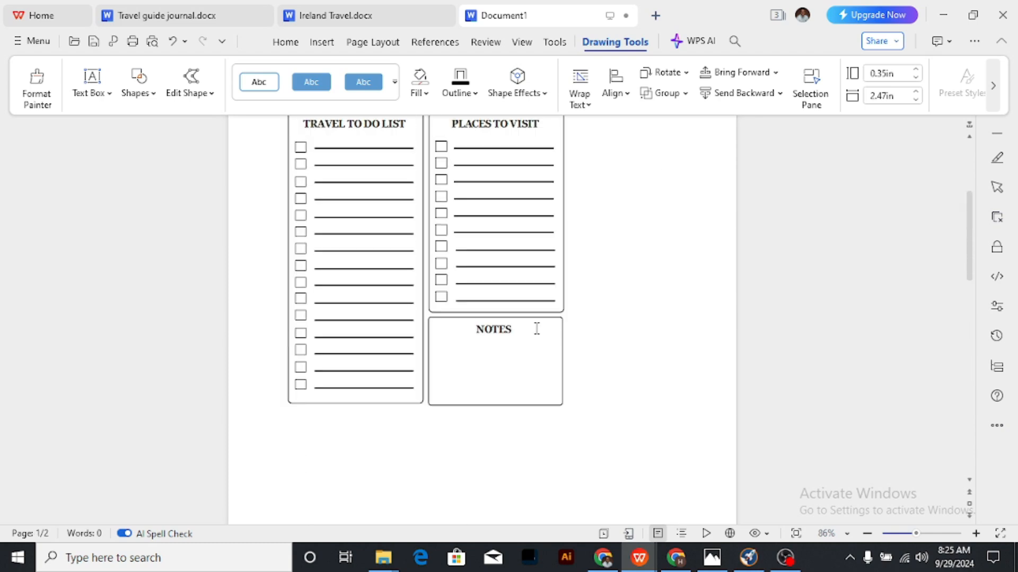
{"action": "scroll", "coordinate": [534, 329], "scroll_direction": "down", "scroll_amount": 10}
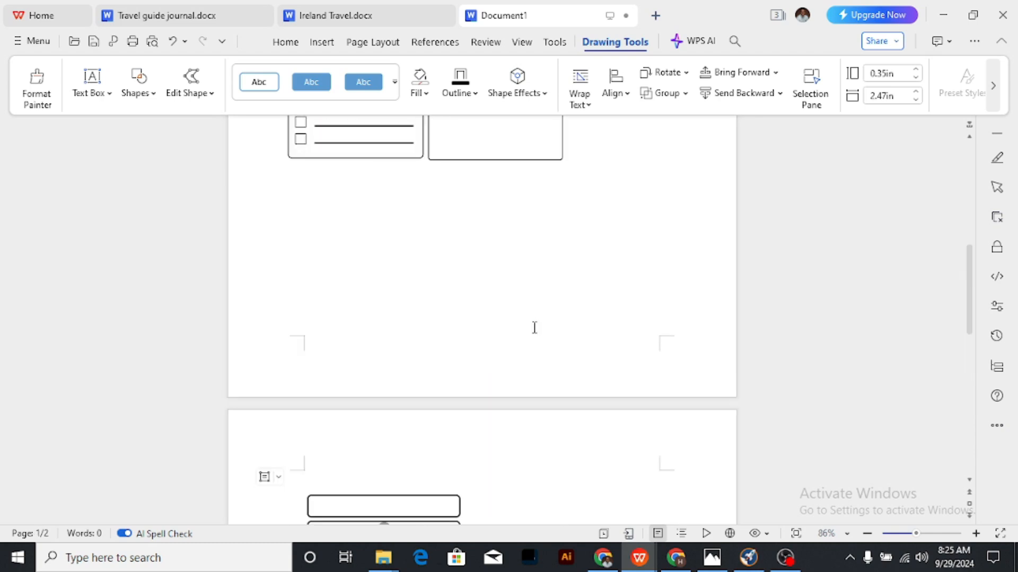
{"action": "left_click", "coordinate": [534, 374]}
Copy a stacked box to the right of the stack for the weather area and increase the copy's height to about 1.26 in.
{"action": "scroll", "coordinate": [384, 300], "scroll_direction": "up", "scroll_amount": 10}
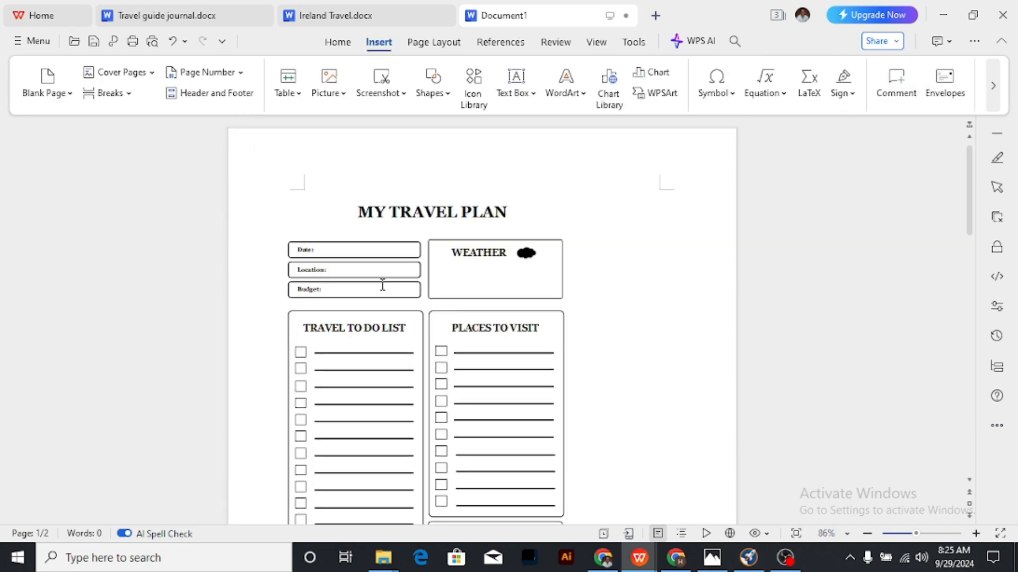
{"action": "scroll", "coordinate": [381, 286], "scroll_direction": "down", "scroll_amount": 10}
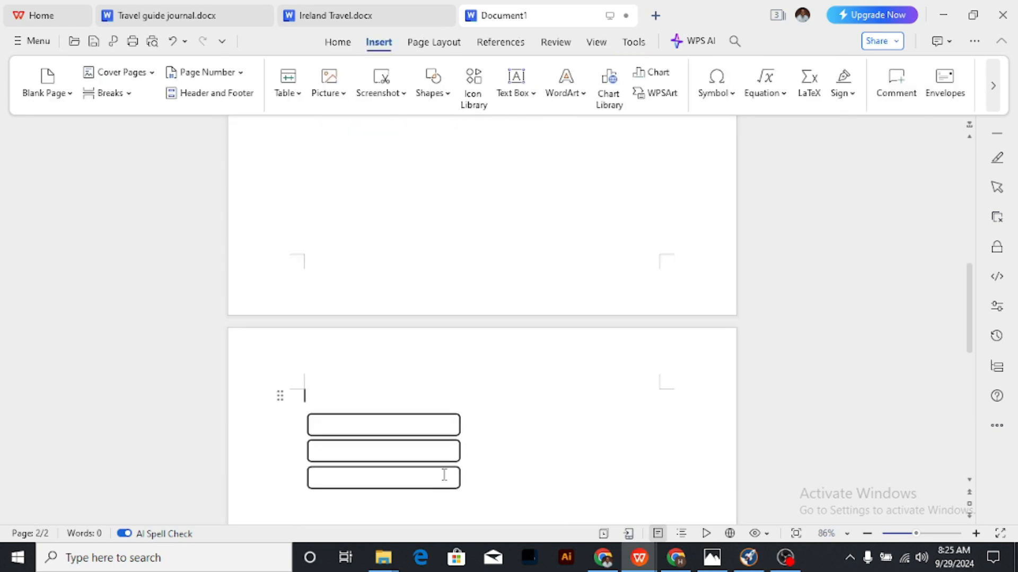
{"action": "mouse_move", "coordinate": [439, 489]}
{"action": "left_mouse_down"}
{"action": "mouse_move", "coordinate": [495, 484]}
{"action": "mouse_move", "coordinate": [621, 445]}
{"action": "left_mouse_up"}
{"action": "scroll", "coordinate": [536, 293], "scroll_direction": "up", "scroll_amount": 10}
{"action": "scroll", "coordinate": [536, 294], "scroll_direction": "down", "scroll_amount": 5}
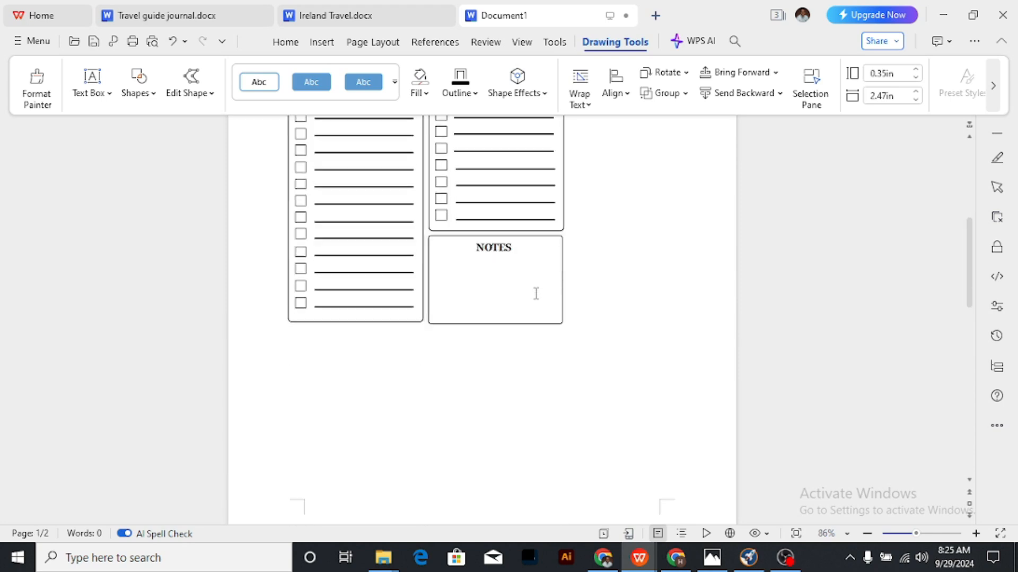
{"action": "scroll", "coordinate": [536, 293], "scroll_direction": "down", "scroll_amount": 5}
{"action": "left_click_drag", "start_coordinate": [567, 357], "coordinate": [565, 407]}
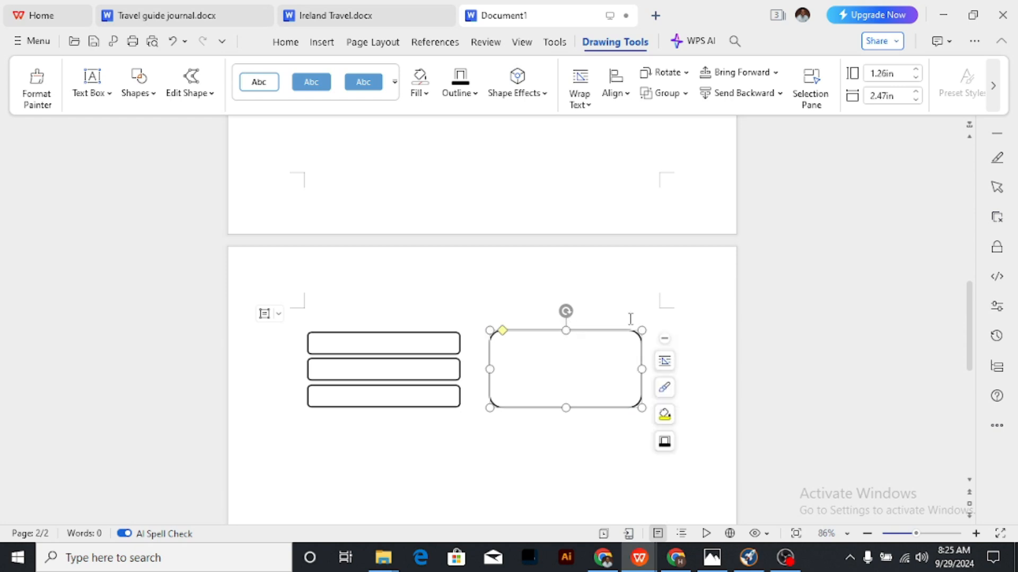
{"action": "left_click", "coordinate": [475, 94]}
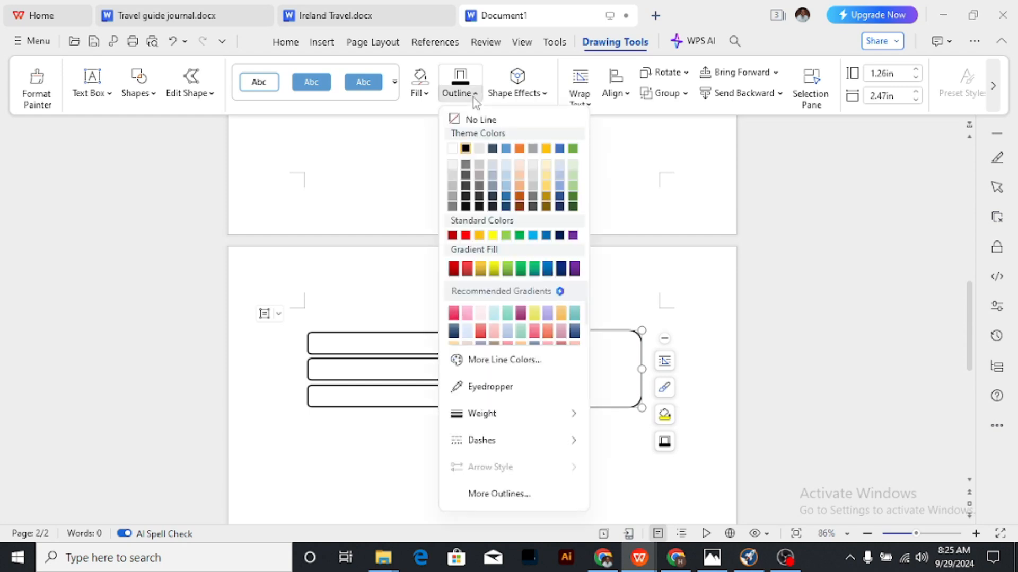
{"action": "left_click", "coordinate": [473, 97]}
{"action": "left_click", "coordinate": [429, 472]}
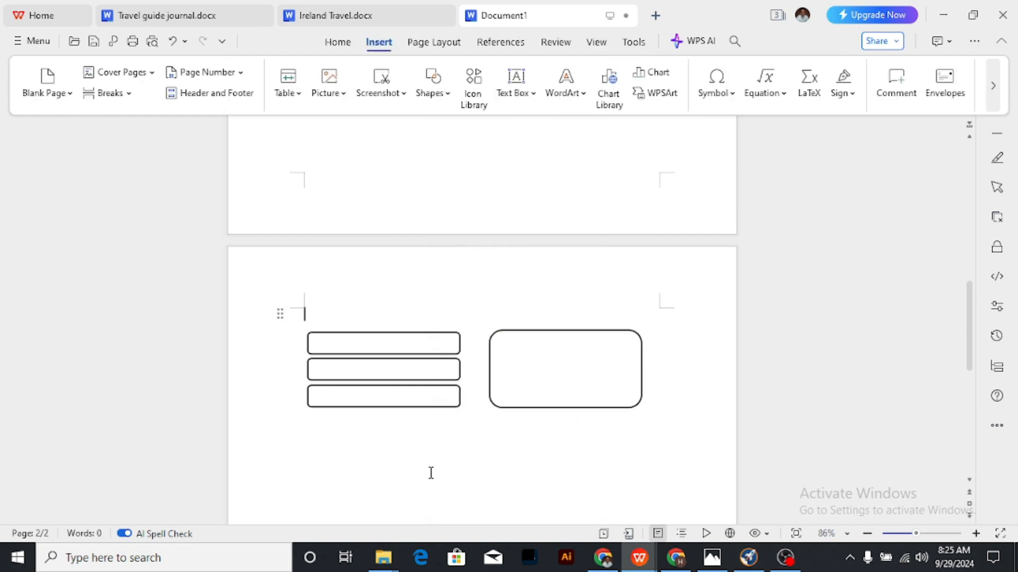
Copy the lowest stacked box below the stack for the travel to-do list and stretch the copy to about 7.04 in high.
{"action": "scroll", "coordinate": [383, 413], "scroll_direction": "down", "scroll_amount": 3}
{"action": "scroll", "coordinate": [415, 389], "scroll_direction": "up", "scroll_amount": 10}
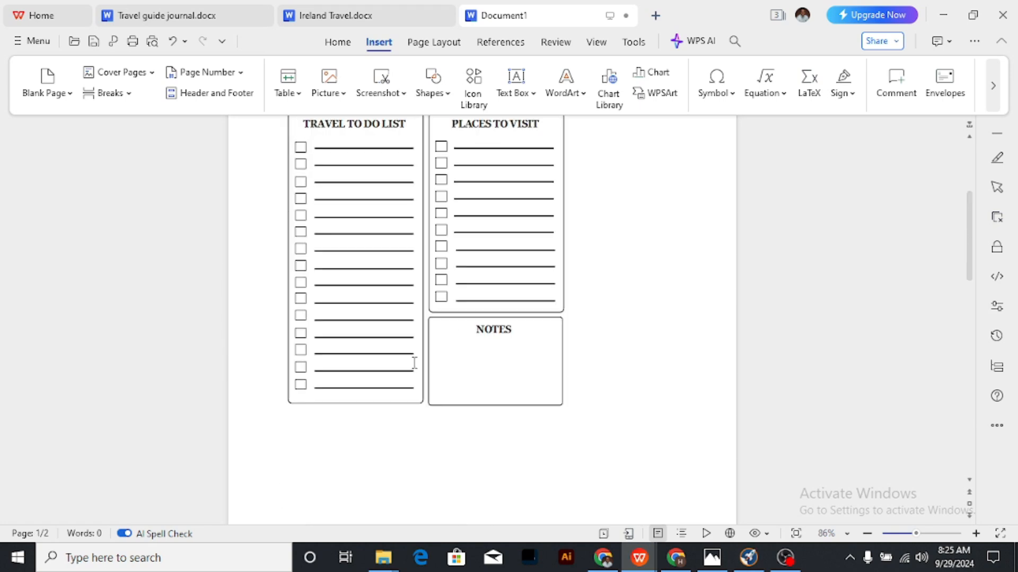
{"action": "scroll", "coordinate": [414, 362], "scroll_direction": "down", "scroll_amount": 3}
{"action": "scroll", "coordinate": [411, 357], "scroll_direction": "up", "scroll_amount": 1}
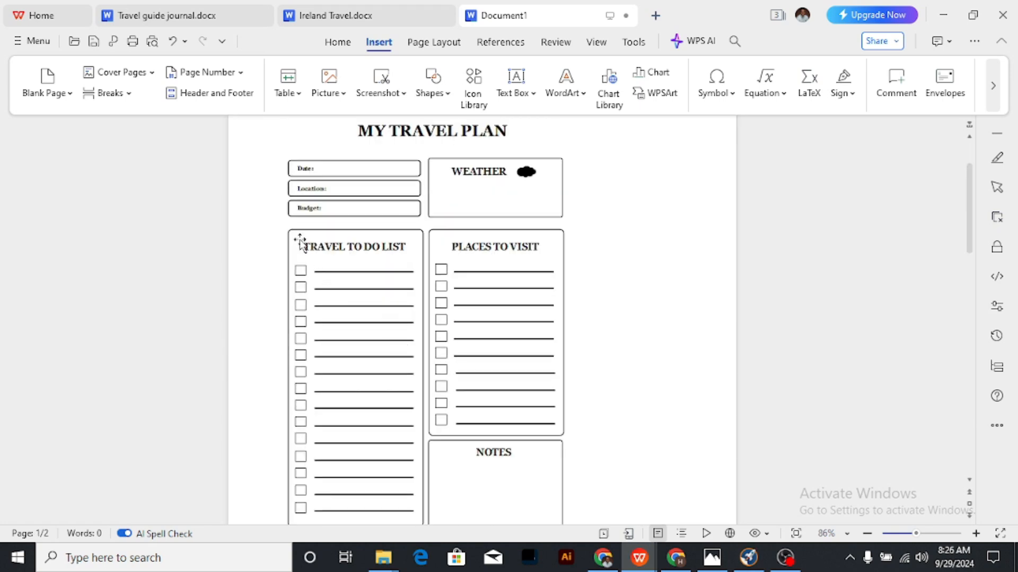
{"action": "scroll", "coordinate": [419, 291], "scroll_direction": "down", "scroll_amount": 1}
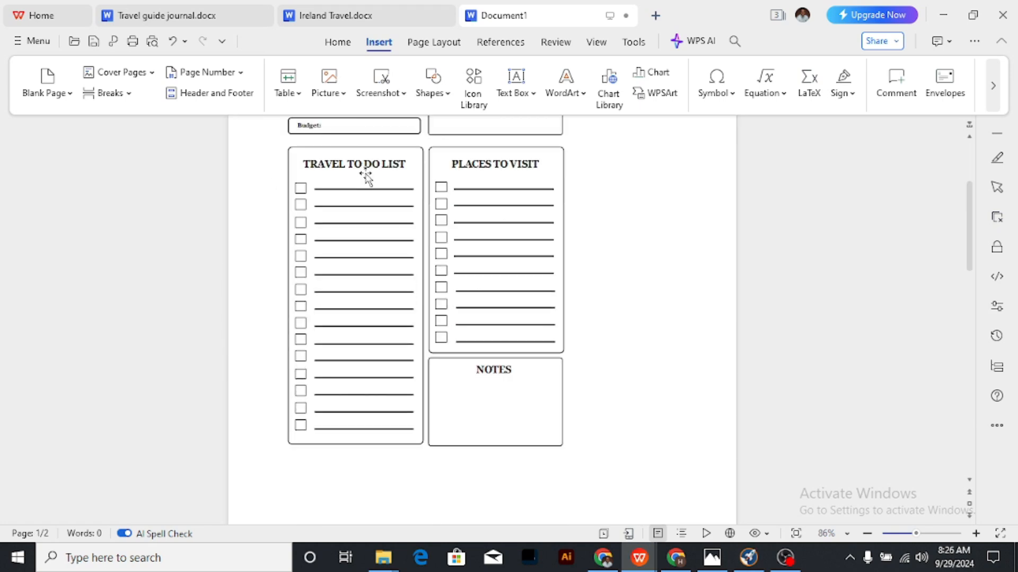
{"action": "scroll", "coordinate": [477, 345], "scroll_direction": "down", "scroll_amount": 7}
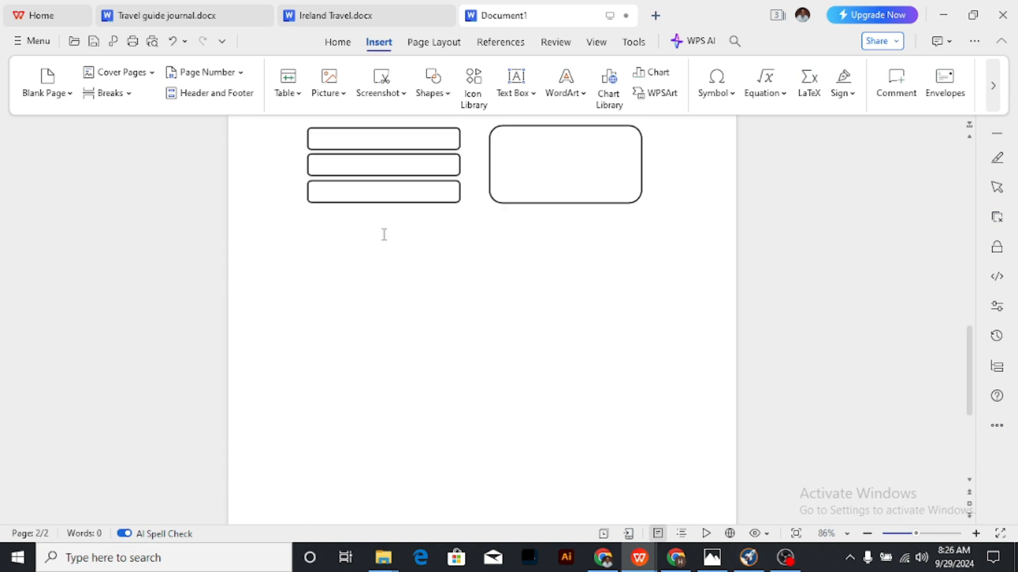
{"action": "mouse_move", "coordinate": [370, 204]}
{"action": "left_mouse_down"}
{"action": "mouse_move", "coordinate": [376, 240]}
{"action": "mouse_move", "coordinate": [368, 245]}
{"action": "left_mouse_up"}
{"action": "scroll", "coordinate": [408, 240], "scroll_direction": "up", "scroll_amount": 1}
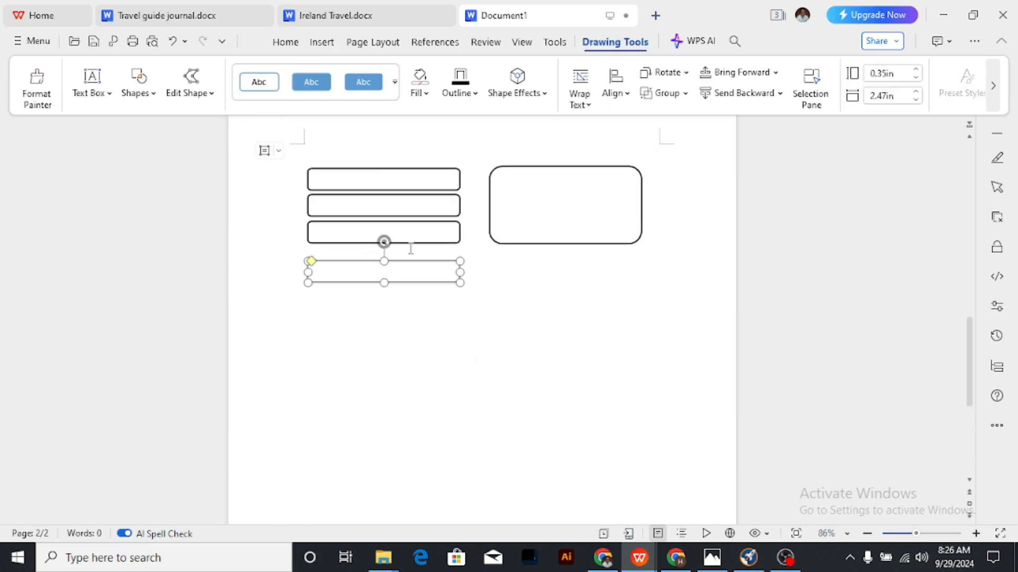
{"action": "left_click_drag", "start_coordinate": [381, 284], "coordinate": [400, 501]}
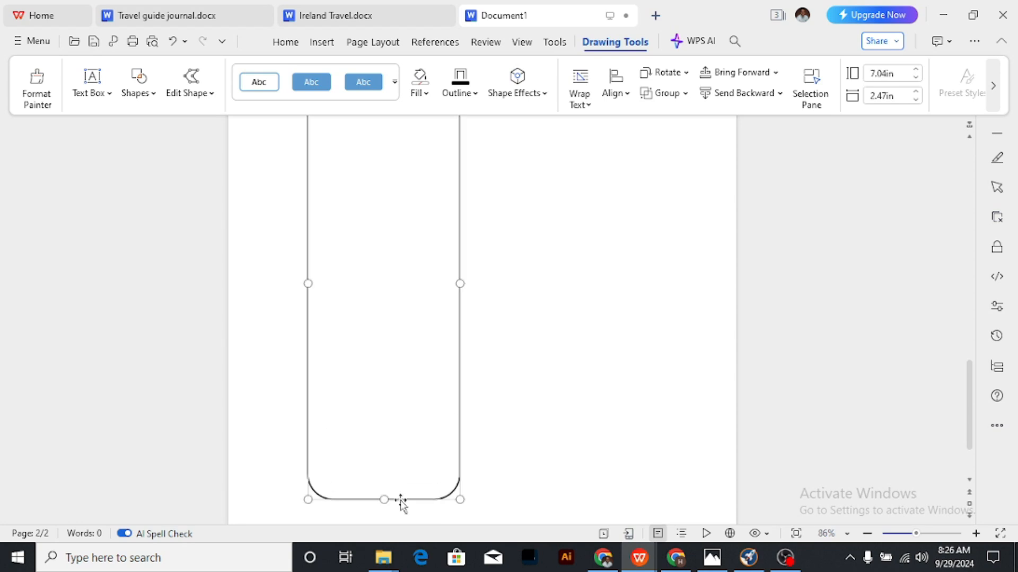
{"action": "scroll", "coordinate": [405, 416], "scroll_direction": "down", "scroll_amount": 2}
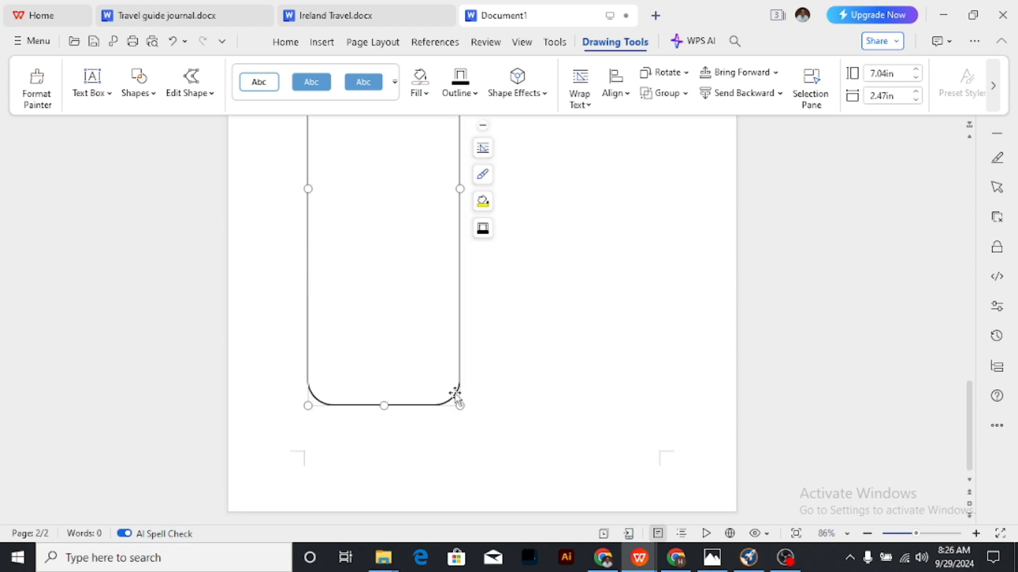
{"action": "scroll", "coordinate": [456, 397], "scroll_direction": "up", "scroll_amount": 1}
{"action": "scroll", "coordinate": [456, 424], "scroll_direction": "up", "scroll_amount": 3}
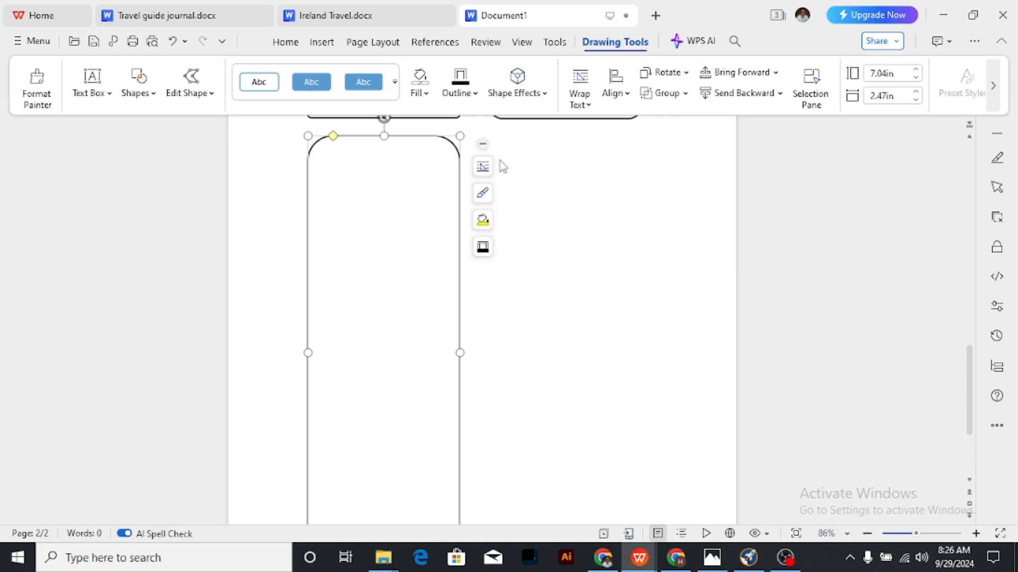
{"action": "mouse_move", "coordinate": [489, 194]}
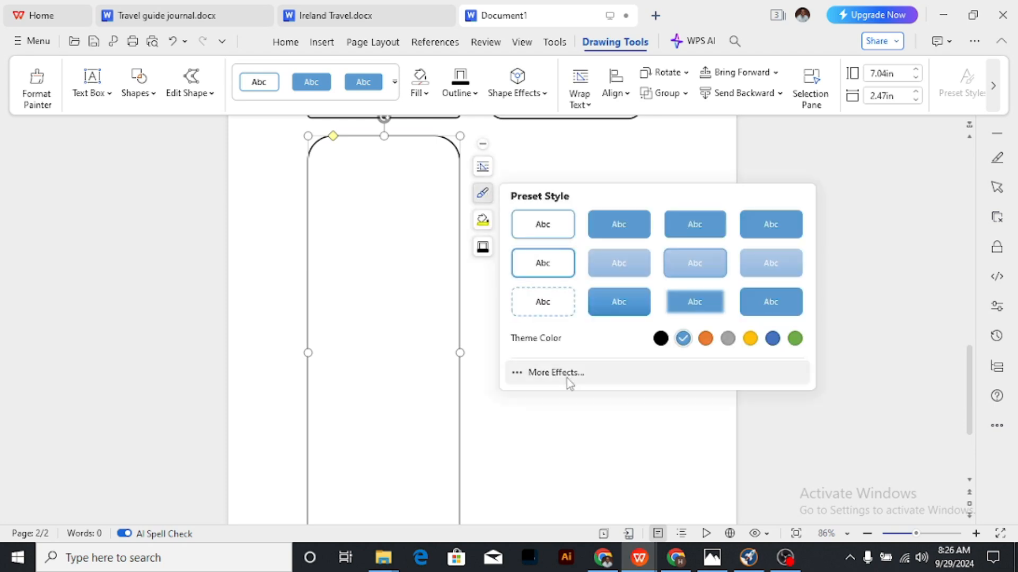
{"action": "mouse_move", "coordinate": [482, 248]}
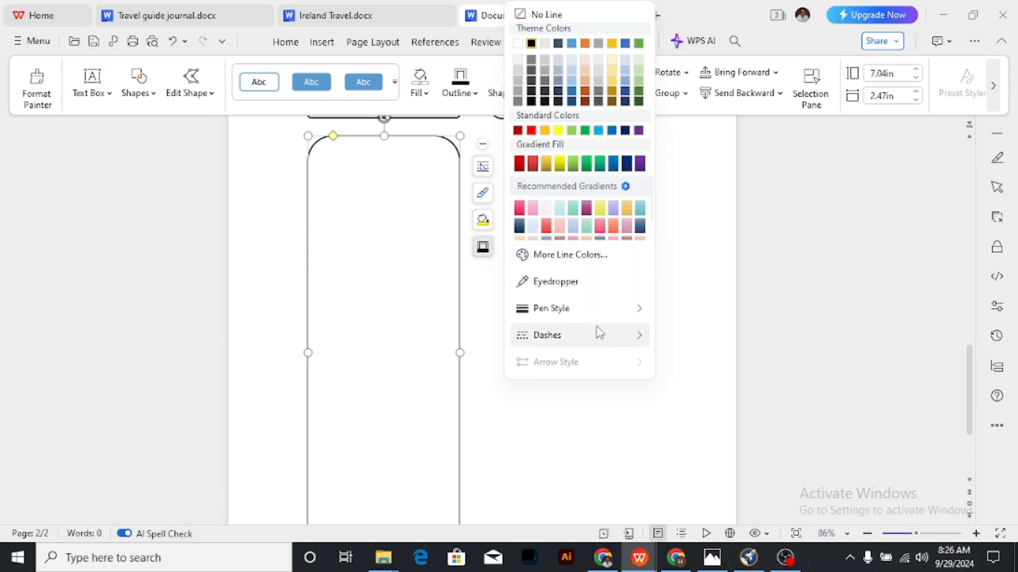
{"action": "mouse_move", "coordinate": [616, 313]}
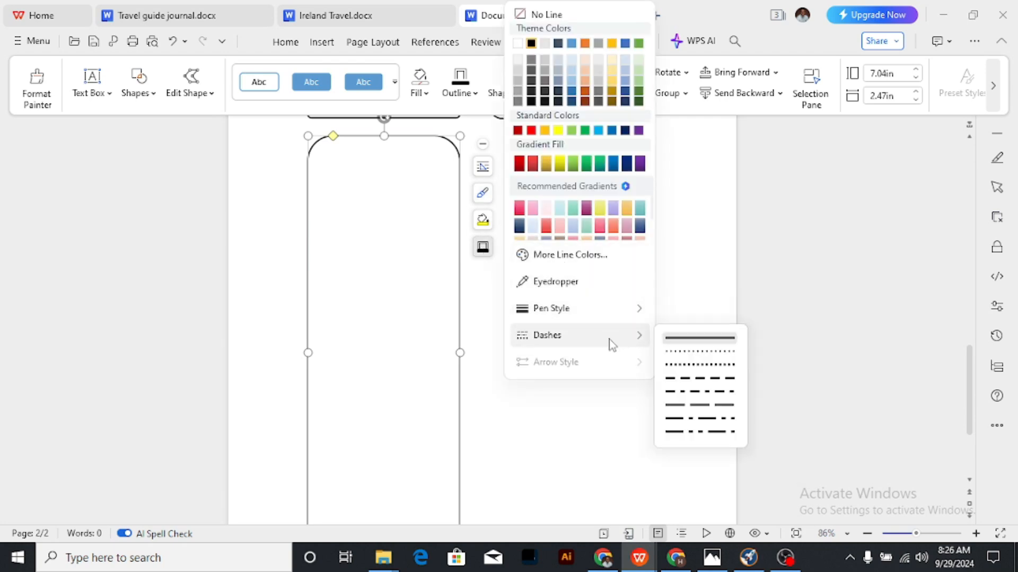
{"action": "left_click", "coordinate": [393, 309]}
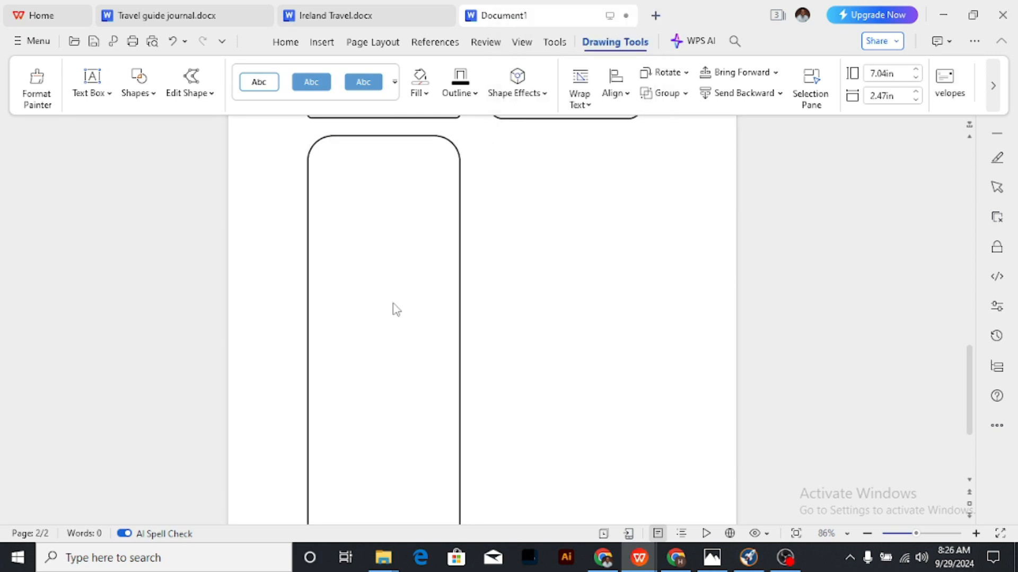
{"action": "left_click", "coordinate": [457, 154]}
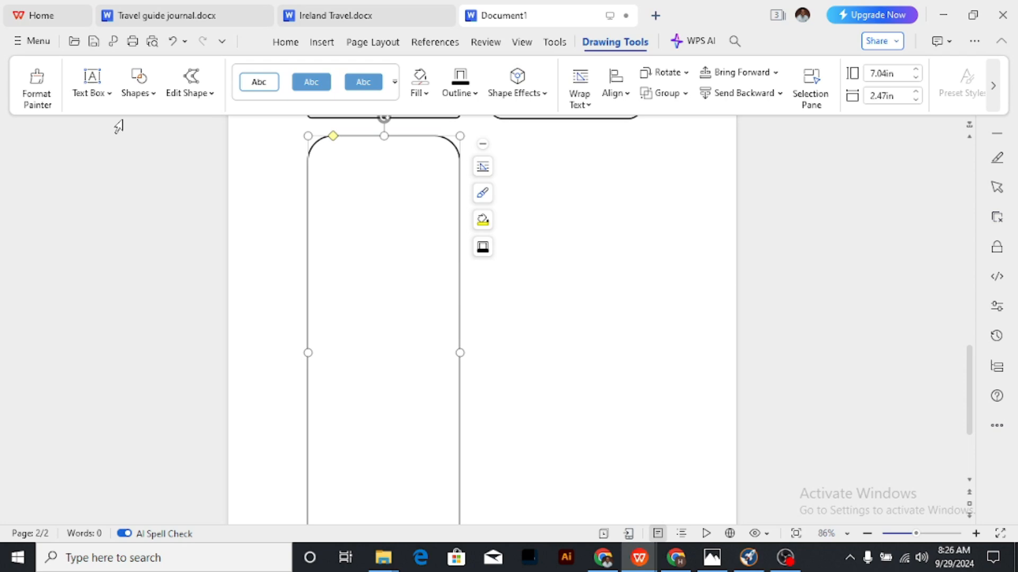
{"action": "left_click", "coordinate": [205, 105]}
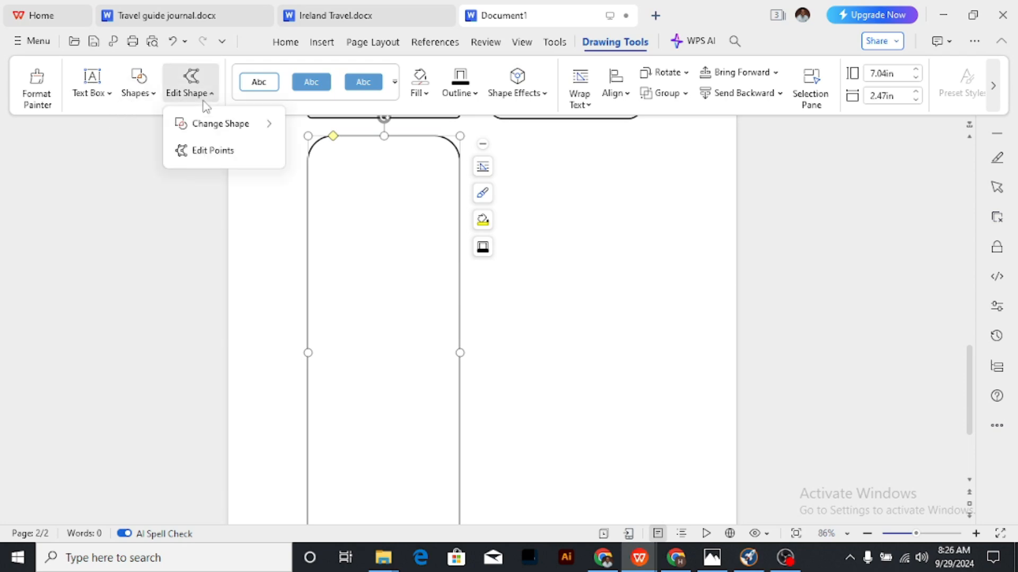
{"action": "left_click", "coordinate": [206, 105]}
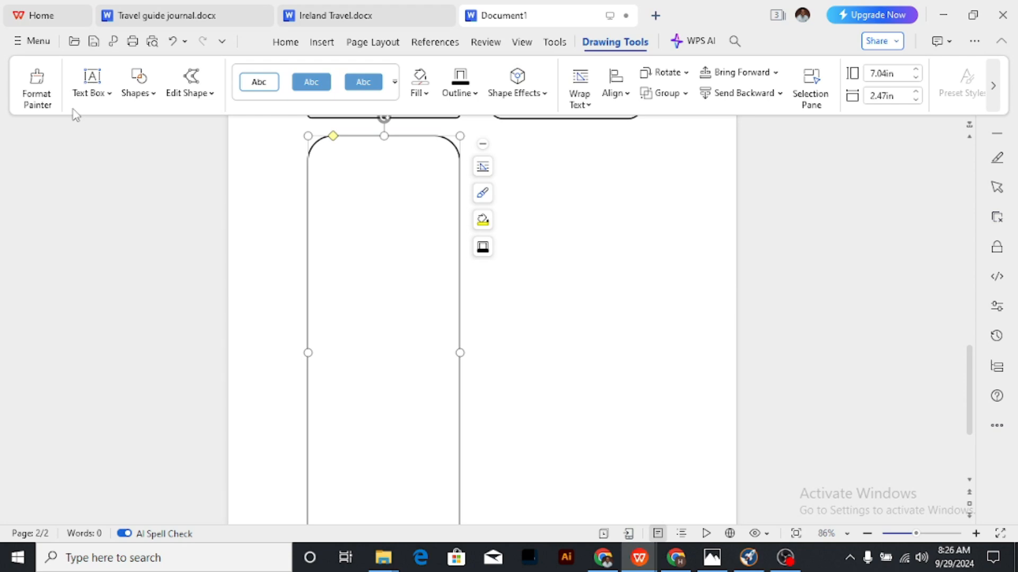
{"action": "left_click", "coordinate": [547, 297]}
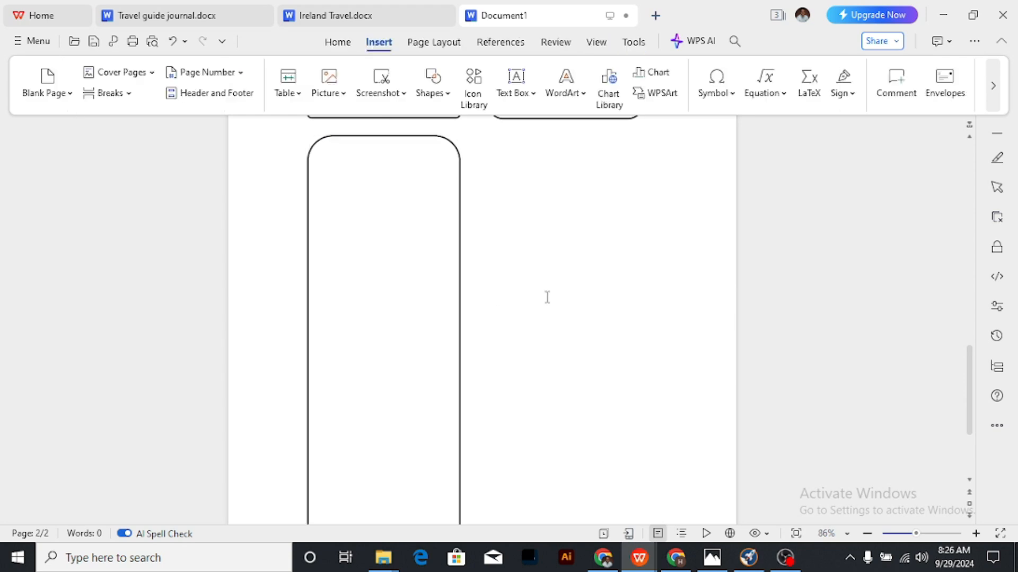
Reduce the corner rounding of the tall rounded rectangle, fine-tune it to slightly rounder corners, and deselect the shape.
{"action": "left_click", "coordinate": [459, 289]}
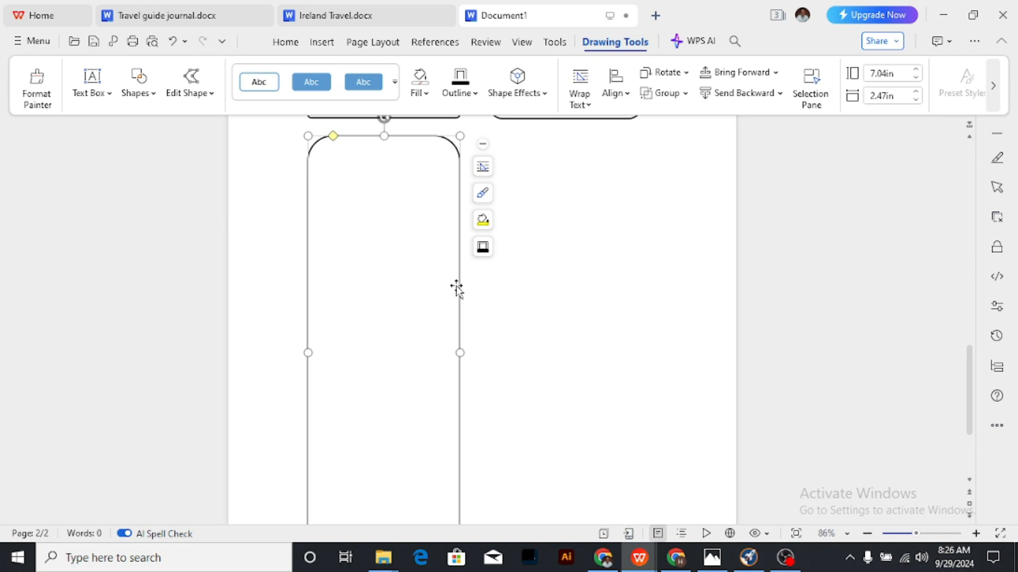
{"action": "left_click_drag", "start_coordinate": [331, 139], "coordinate": [316, 135]}
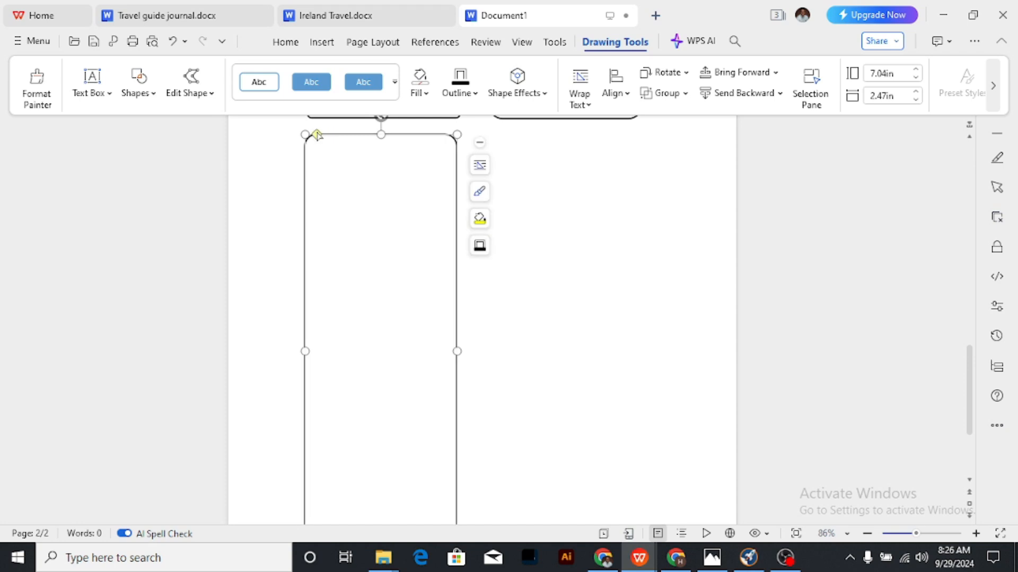
{"action": "left_click", "coordinate": [585, 226]}
{"action": "scroll", "coordinate": [416, 234], "scroll_direction": "down", "scroll_amount": 3}
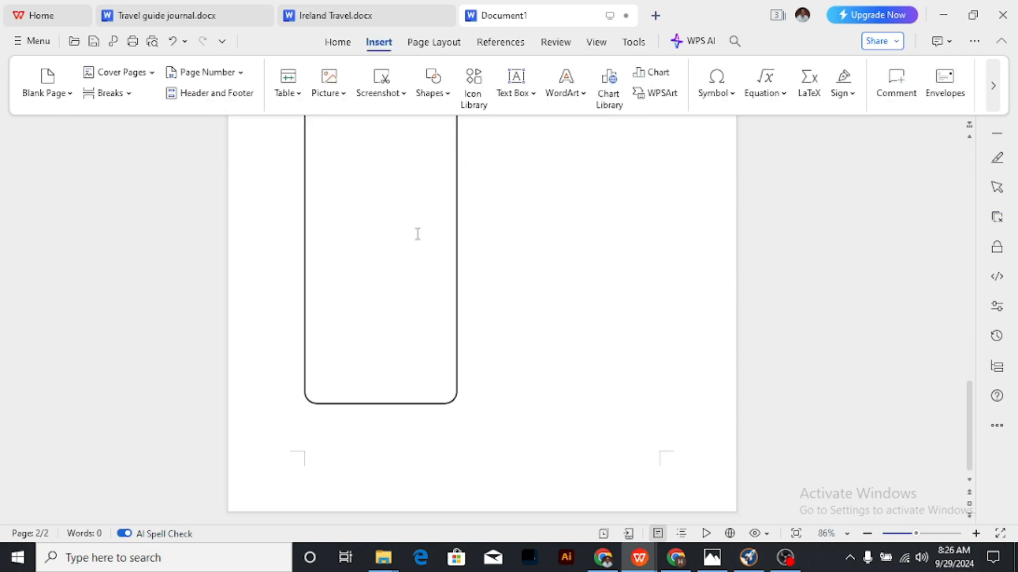
{"action": "scroll", "coordinate": [420, 268], "scroll_direction": "up", "scroll_amount": 4}
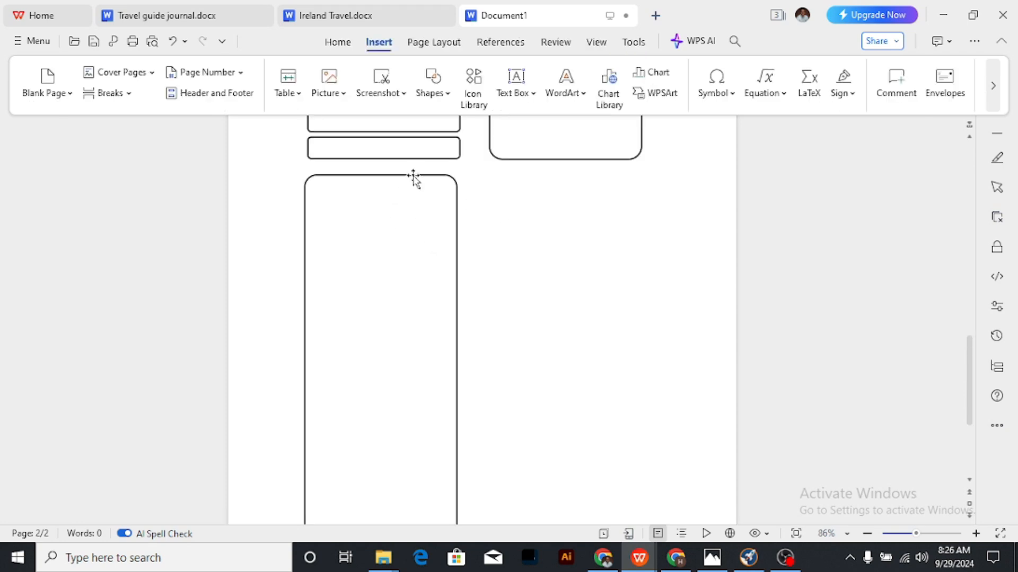
{"action": "left_click", "coordinate": [414, 176]}
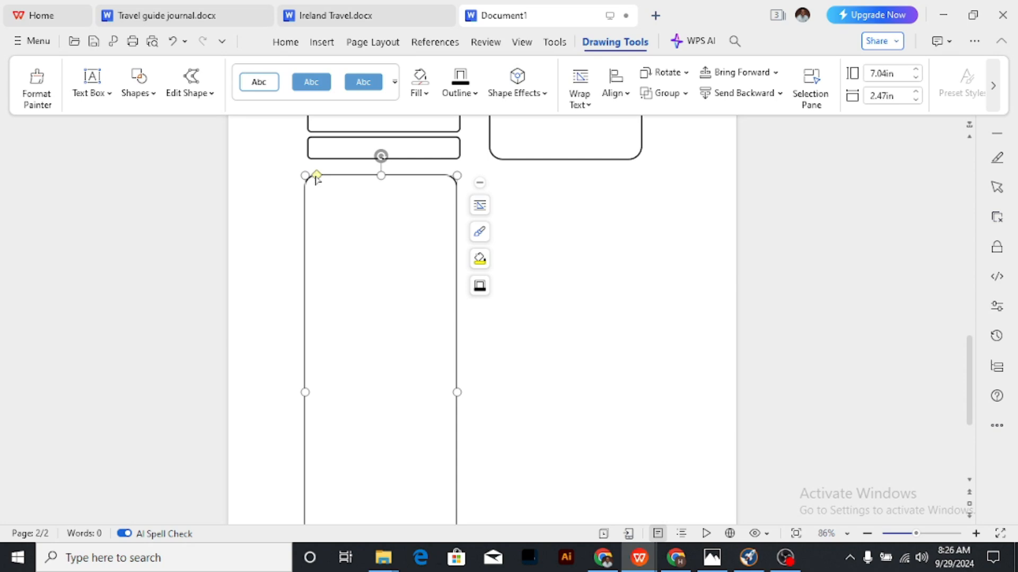
{"action": "mouse_move", "coordinate": [316, 177]}
{"action": "left_mouse_down"}
{"action": "mouse_move", "coordinate": [382, 220]}
{"action": "mouse_move", "coordinate": [318, 175]}
{"action": "left_mouse_up"}
{"action": "left_click", "coordinate": [593, 216]}
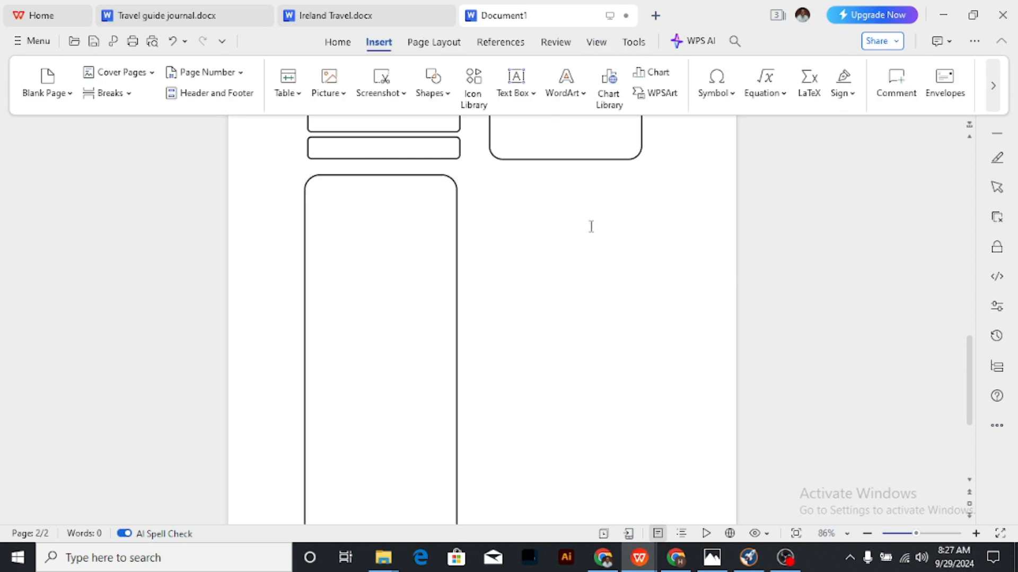
Following the first page's Places to Visit box, copy the tall rounded rectangle to its right, beneath the weather box.
{"action": "scroll", "coordinate": [565, 236], "scroll_direction": "up", "scroll_amount": 3}
{"action": "scroll", "coordinate": [566, 237], "scroll_direction": "down", "scroll_amount": 5}
{"action": "scroll", "coordinate": [566, 237], "scroll_direction": "up", "scroll_amount": 10}
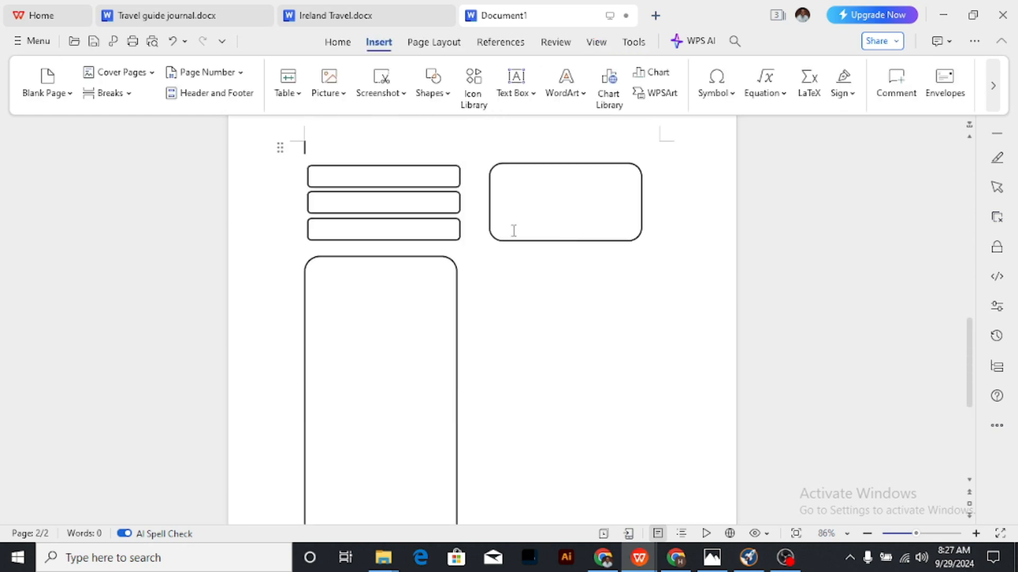
{"action": "scroll", "coordinate": [523, 231], "scroll_direction": "up", "scroll_amount": 5}
{"action": "scroll", "coordinate": [523, 230], "scroll_direction": "down", "scroll_amount": 3}
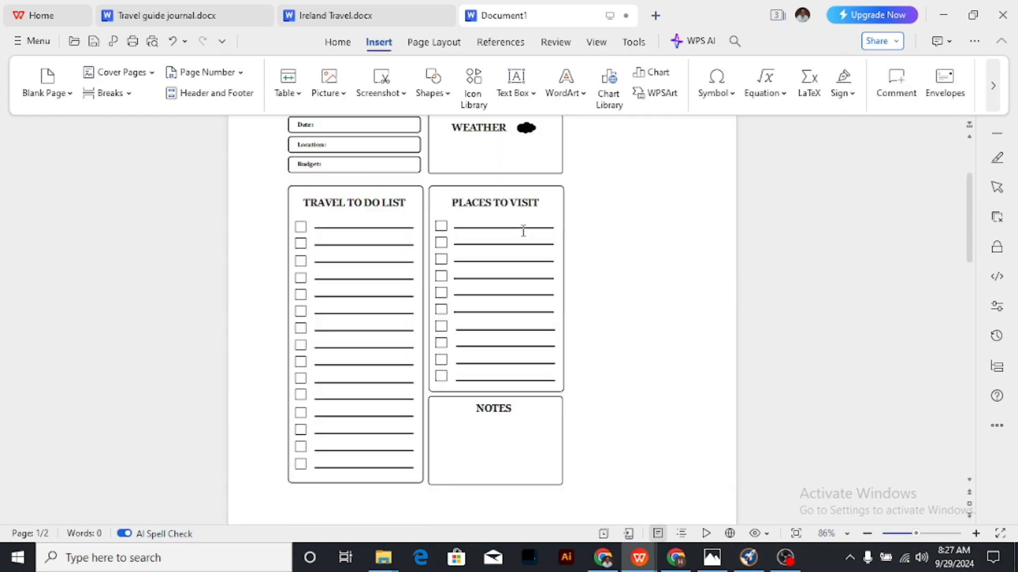
{"action": "scroll", "coordinate": [523, 229], "scroll_direction": "up", "scroll_amount": 1}
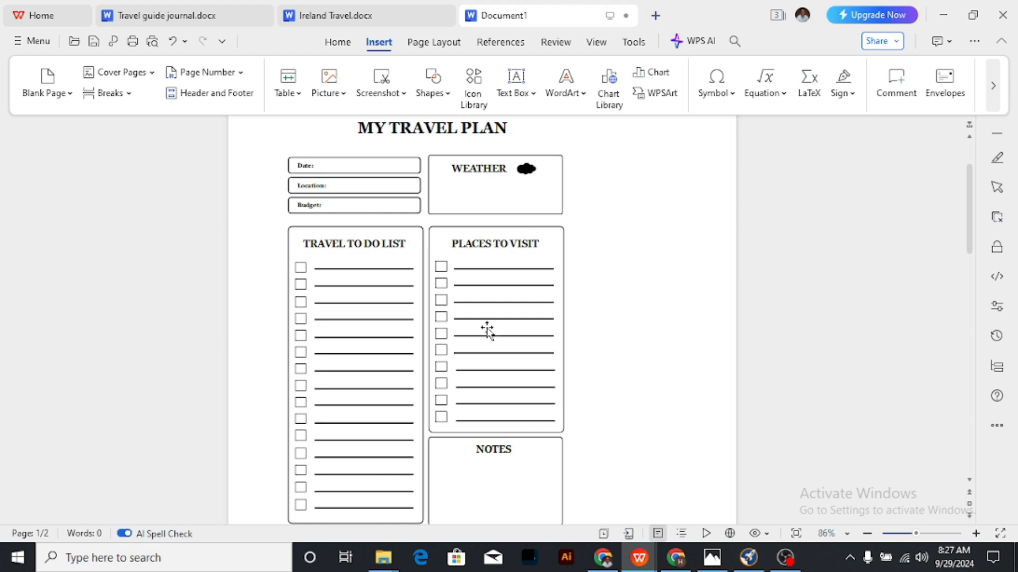
{"action": "scroll", "coordinate": [520, 323], "scroll_direction": "down", "scroll_amount": 9}
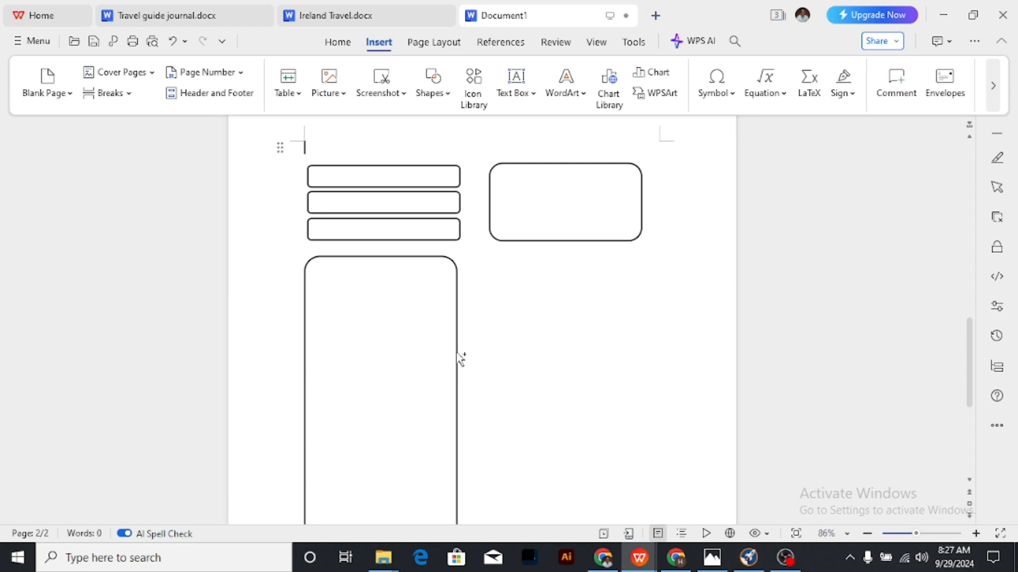
{"action": "left_click_drag", "start_coordinate": [460, 359], "coordinate": [644, 360]}
Widen the original tall to-do list rectangle toward the new copy, to about 2.72 in wide.
{"action": "scroll", "coordinate": [388, 356], "scroll_direction": "up", "scroll_amount": 10}
{"action": "scroll", "coordinate": [387, 356], "scroll_direction": "up", "scroll_amount": 5}
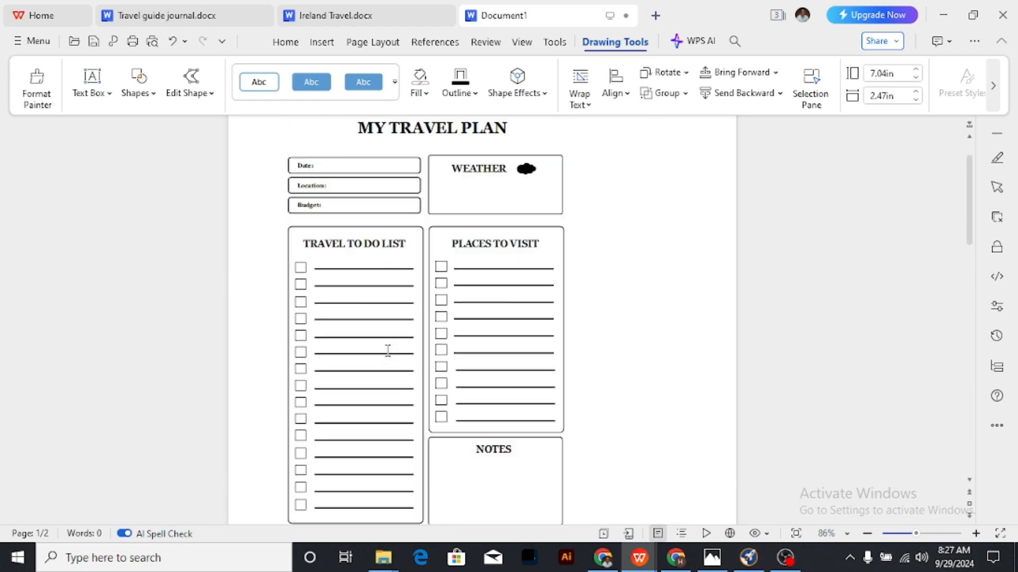
{"action": "scroll", "coordinate": [387, 348], "scroll_direction": "down", "scroll_amount": 15}
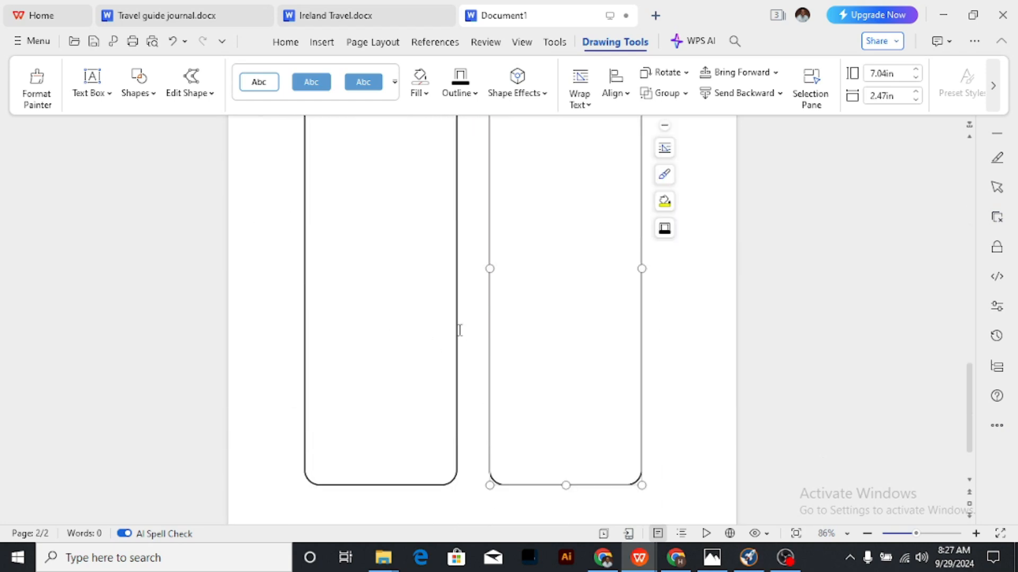
{"action": "left_click", "coordinate": [457, 331]}
{"action": "left_click_drag", "start_coordinate": [457, 269], "coordinate": [472, 266]}
{"action": "scroll", "coordinate": [514, 275], "scroll_direction": "up", "scroll_amount": 5}
{"action": "scroll", "coordinate": [514, 275], "scroll_direction": "down", "scroll_amount": 4}
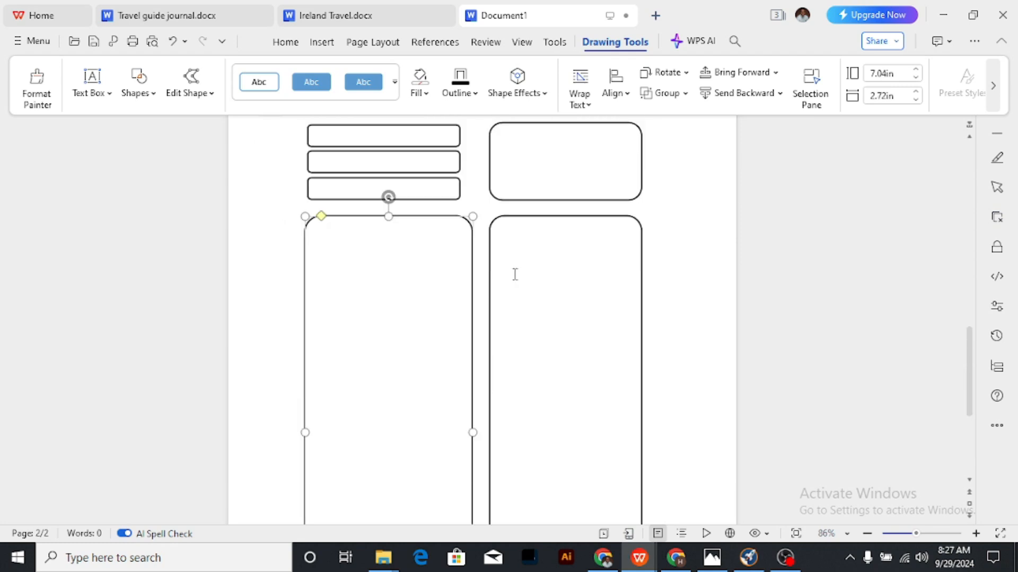
Shorten the Places to Visit rectangle from its lower edge to about 3.94 in high.
{"action": "scroll", "coordinate": [594, 445], "scroll_direction": "down", "scroll_amount": 3}
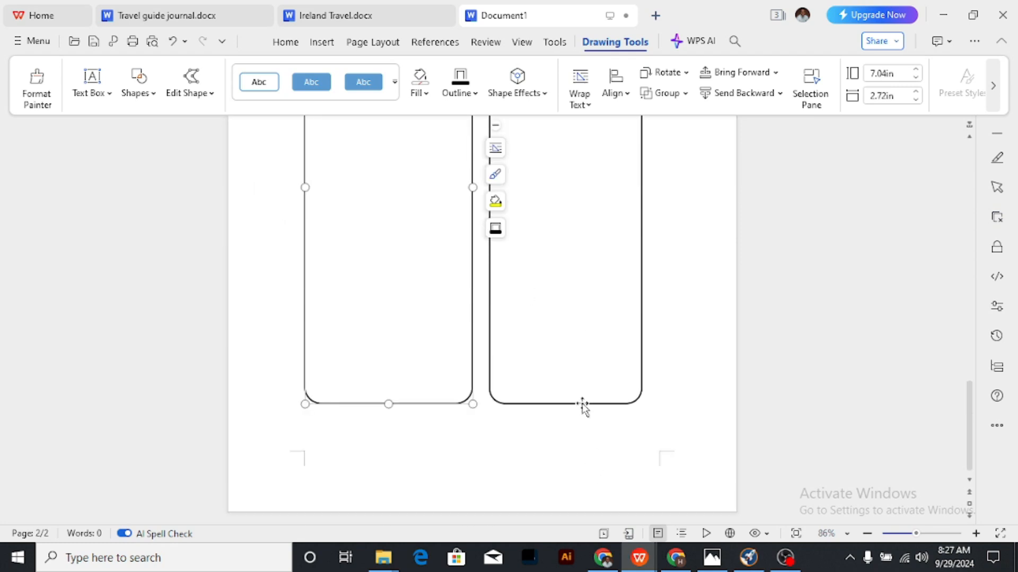
{"action": "left_click", "coordinate": [566, 404]}
{"action": "left_click_drag", "start_coordinate": [567, 404], "coordinate": [569, 211]}
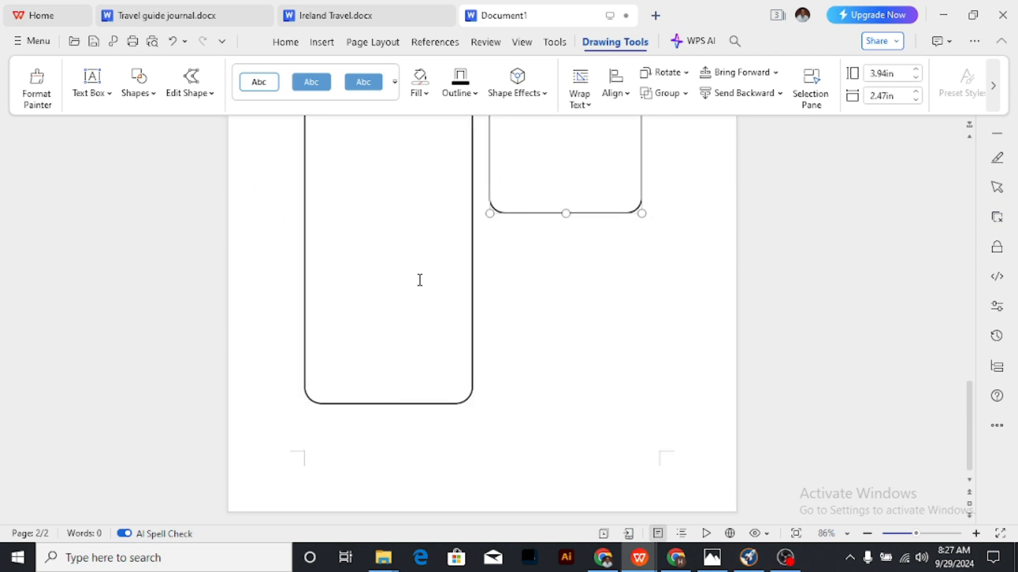
Consult the first page's checkbox lists and make an overlapping copy of the tall to-do list rectangle as the basis for a checkbox.
{"action": "scroll", "coordinate": [401, 285], "scroll_direction": "up", "scroll_amount": 5}
{"action": "scroll", "coordinate": [401, 285], "scroll_direction": "up", "scroll_amount": 10}
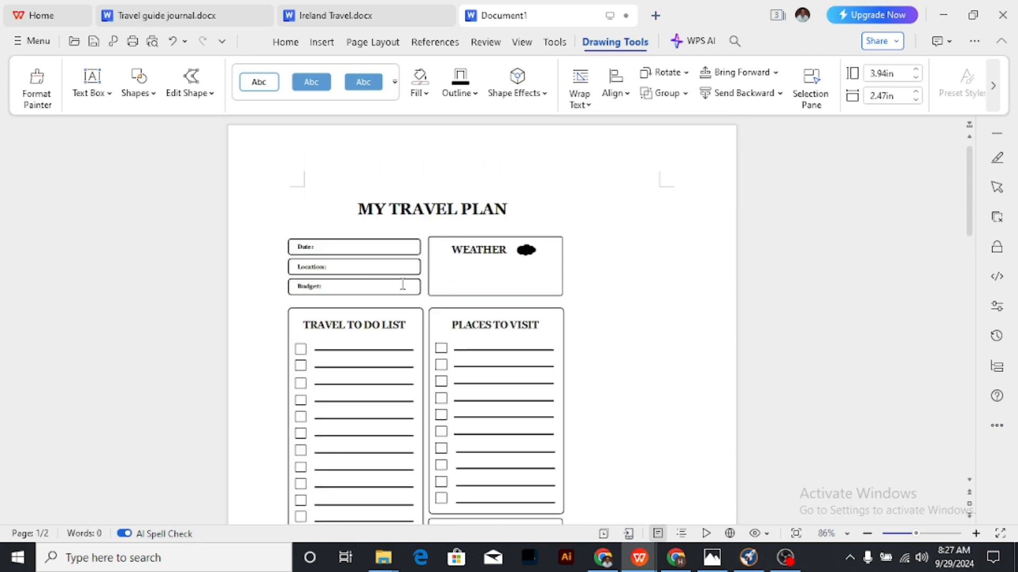
{"action": "scroll", "coordinate": [403, 284], "scroll_direction": "down", "scroll_amount": 10}
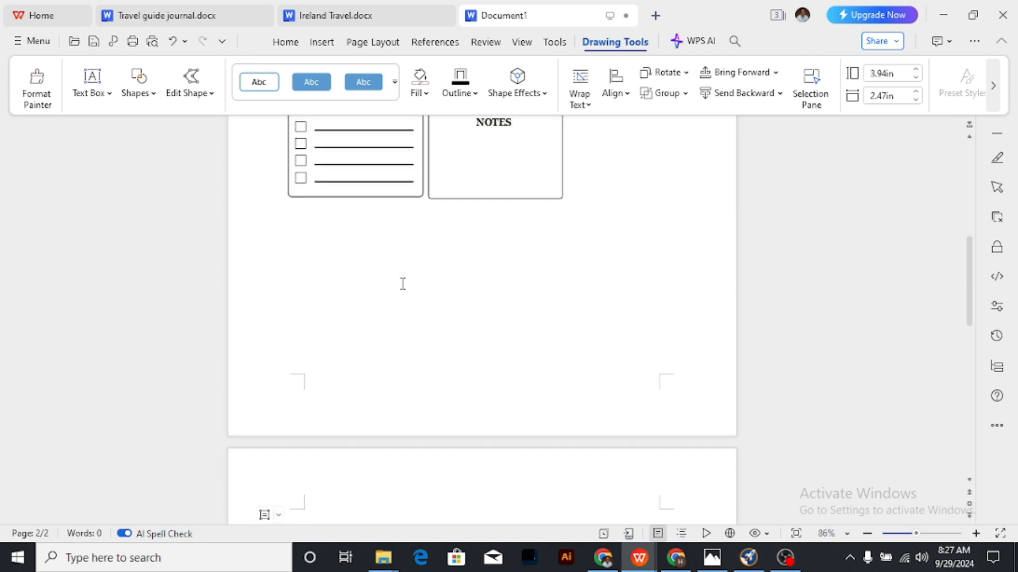
{"action": "scroll", "coordinate": [403, 285], "scroll_direction": "up", "scroll_amount": 10}
{"action": "scroll", "coordinate": [403, 285], "scroll_direction": "down", "scroll_amount": 3}
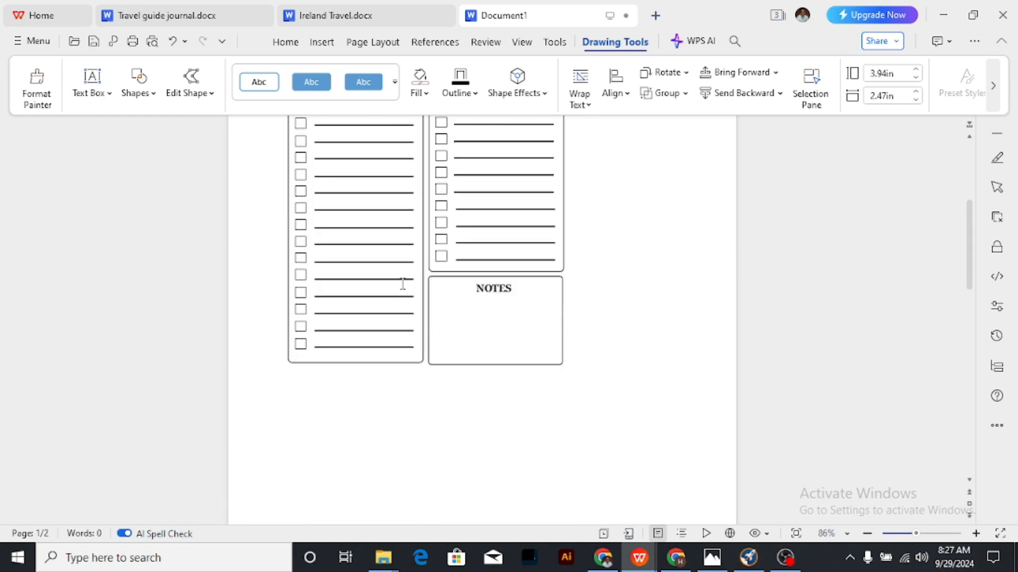
{"action": "scroll", "coordinate": [403, 284], "scroll_direction": "down", "scroll_amount": 8}
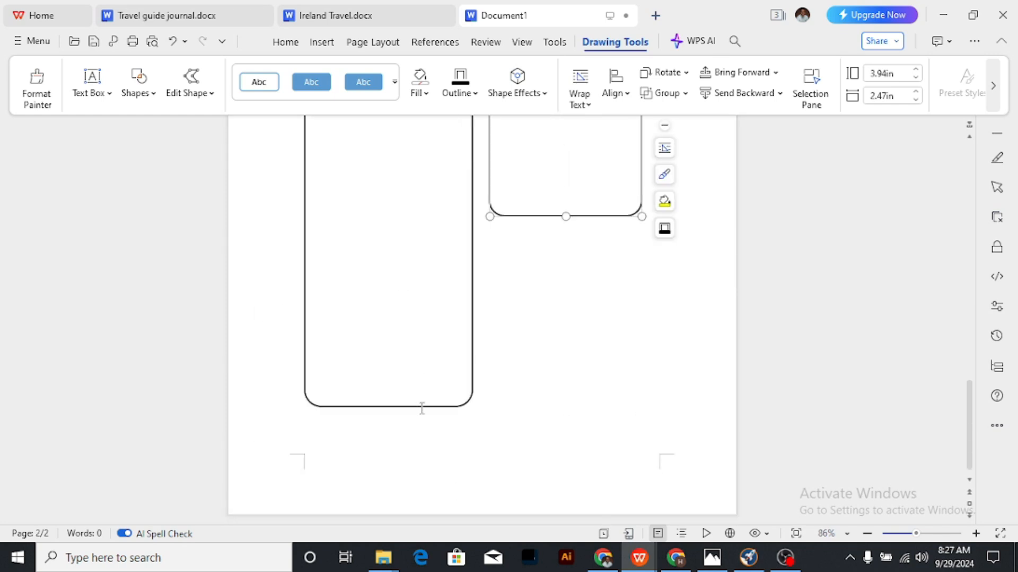
{"action": "left_click", "coordinate": [423, 409]}
{"action": "left_click", "coordinate": [423, 408]}
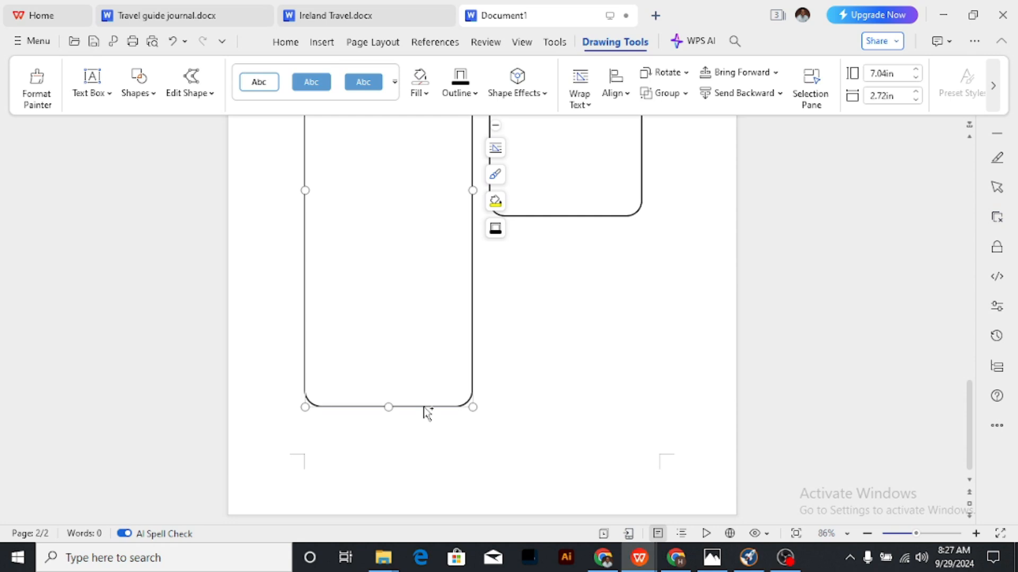
{"action": "mouse_move", "coordinate": [423, 408]}
{"action": "left_mouse_down"}
{"action": "mouse_move", "coordinate": [447, 331]}
{"action": "mouse_move", "coordinate": [431, 345]}
{"action": "left_mouse_up"}
Shrink the copied rectangle to a checkbox about 0.22 in high and 0.23 in wide inside the to-do list box, and deselect it.
{"action": "scroll", "coordinate": [428, 344], "scroll_direction": "up", "scroll_amount": 9}
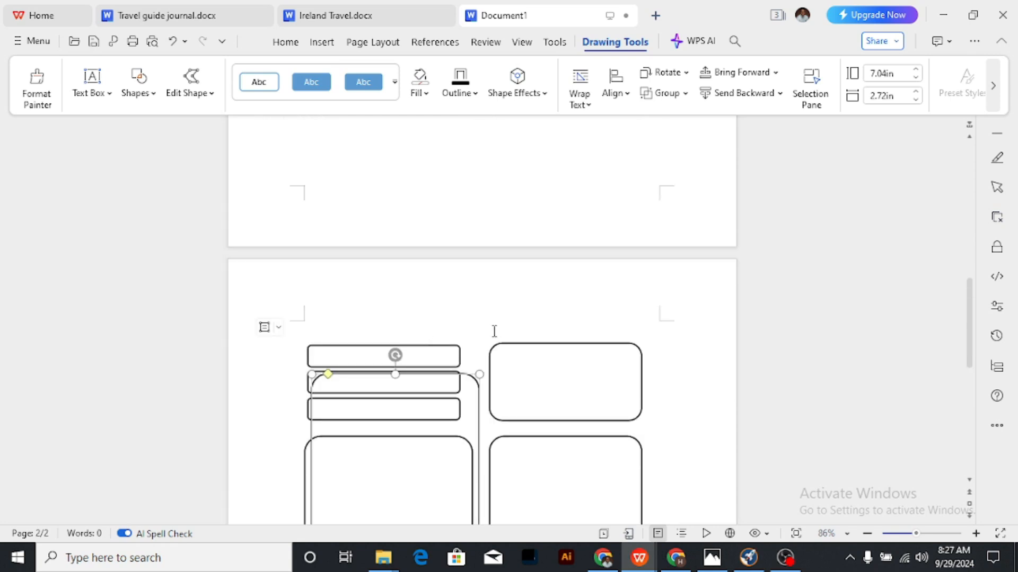
{"action": "left_click_drag", "start_coordinate": [479, 374], "coordinate": [455, 495]}
{"action": "scroll", "coordinate": [455, 364], "scroll_direction": "down", "scroll_amount": 8}
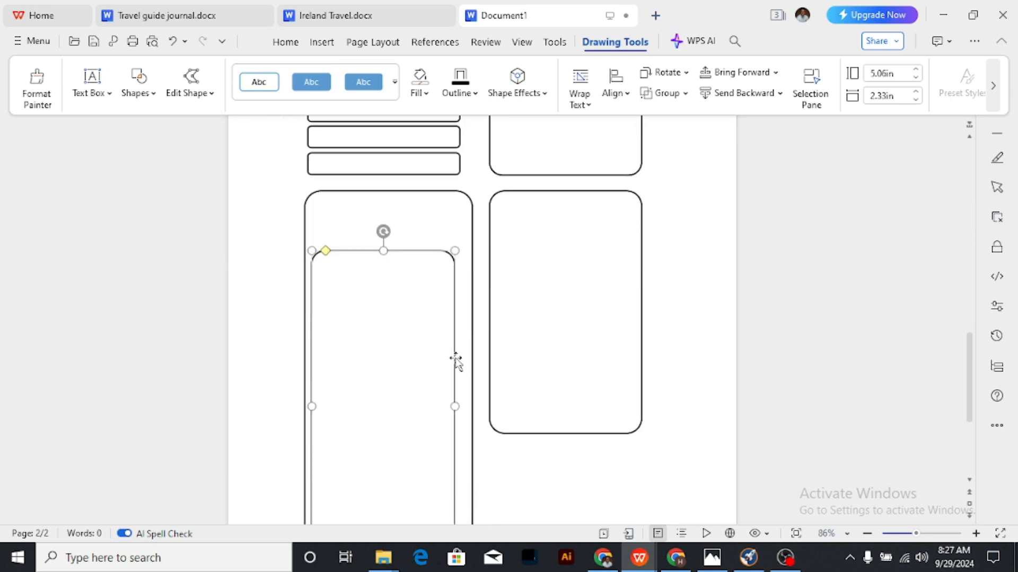
{"action": "left_click_drag", "start_coordinate": [383, 398], "coordinate": [383, 158]}
{"action": "scroll", "coordinate": [379, 323], "scroll_direction": "up", "scroll_amount": 3}
{"action": "left_click_drag", "start_coordinate": [455, 322], "coordinate": [326, 265]}
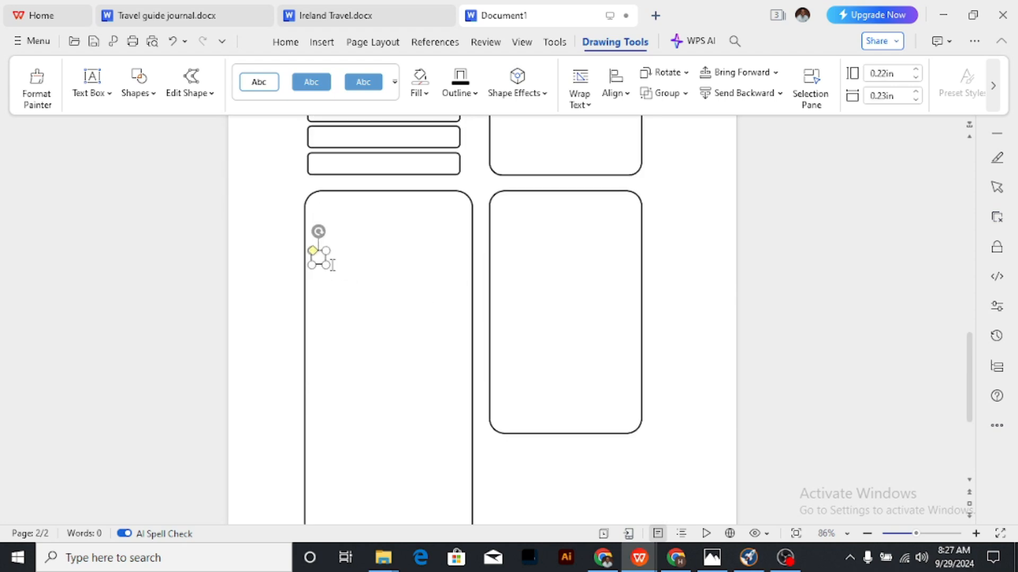
{"action": "left_click", "coordinate": [415, 262]}
Nudge the small checkbox slightly up and to the right inside the to-do list box.
{"action": "scroll", "coordinate": [320, 261], "scroll_direction": "up", "scroll_amount": 3, "text": "ctrl"}
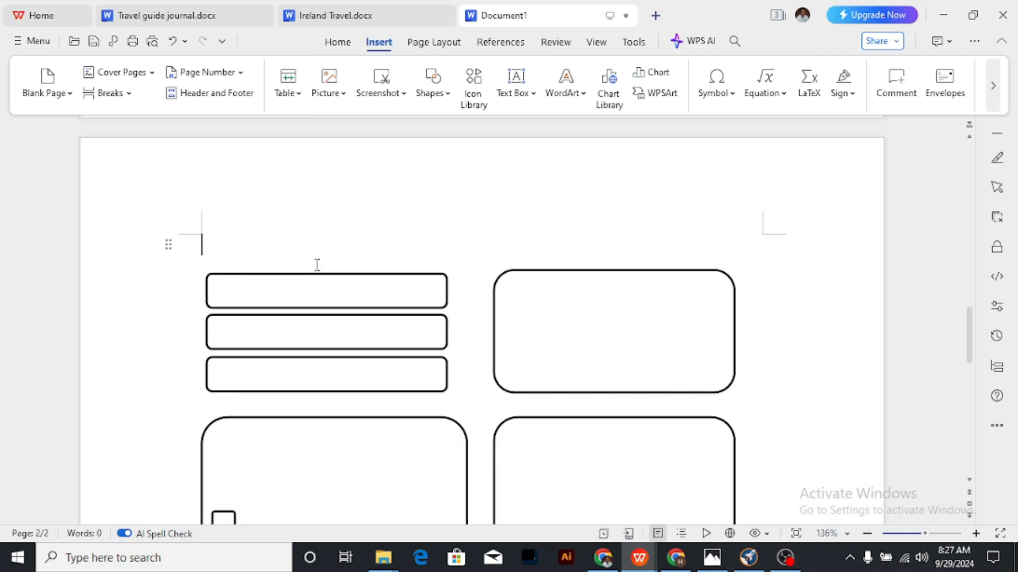
{"action": "scroll", "coordinate": [347, 384], "scroll_direction": "down", "scroll_amount": 3}
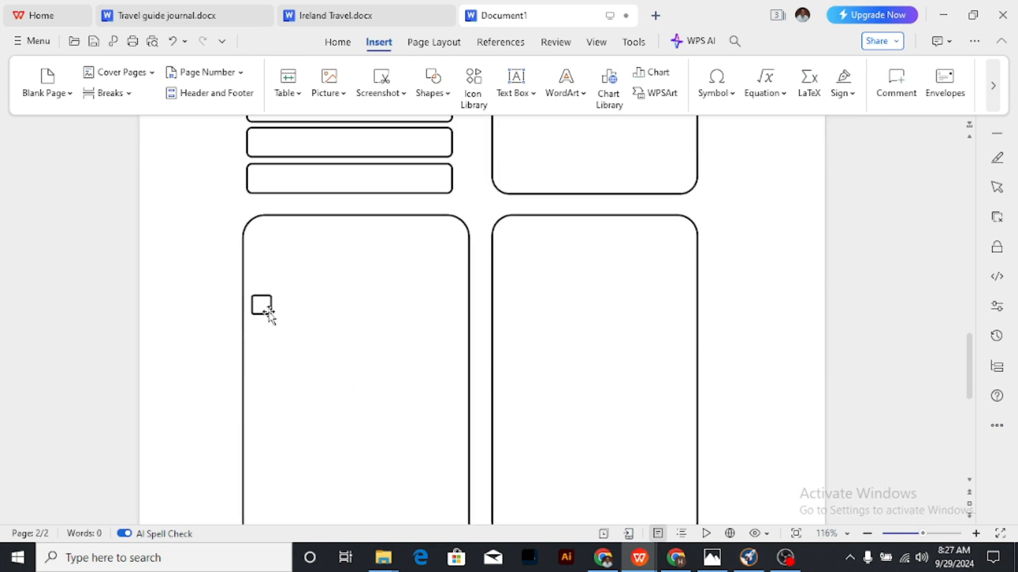
{"action": "mouse_move", "coordinate": [268, 312]}
{"action": "left_mouse_down"}
{"action": "mouse_move", "coordinate": [287, 275]}
{"action": "mouse_move", "coordinate": [272, 281]}
{"action": "mouse_move", "coordinate": [269, 300]}
{"action": "left_mouse_up"}
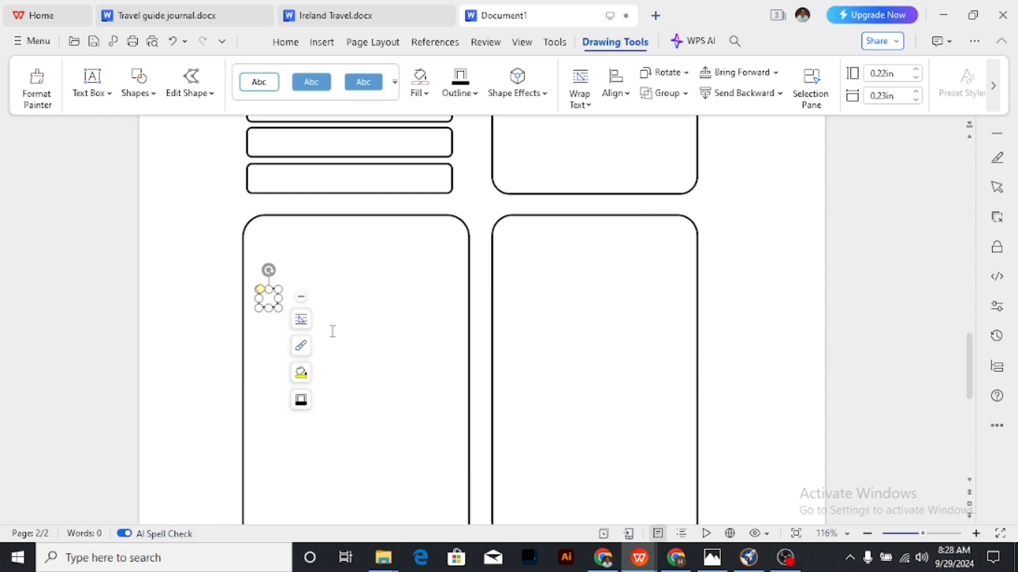
{"action": "left_click", "coordinate": [375, 334]}
Set the checkbox's outline weight to 1 pt and deselect it.
{"action": "scroll", "coordinate": [377, 335], "scroll_direction": "down", "scroll_amount": 10}
{"action": "scroll", "coordinate": [376, 334], "scroll_direction": "up", "scroll_amount": 5}
{"action": "scroll", "coordinate": [376, 335], "scroll_direction": "down", "scroll_amount": 18}
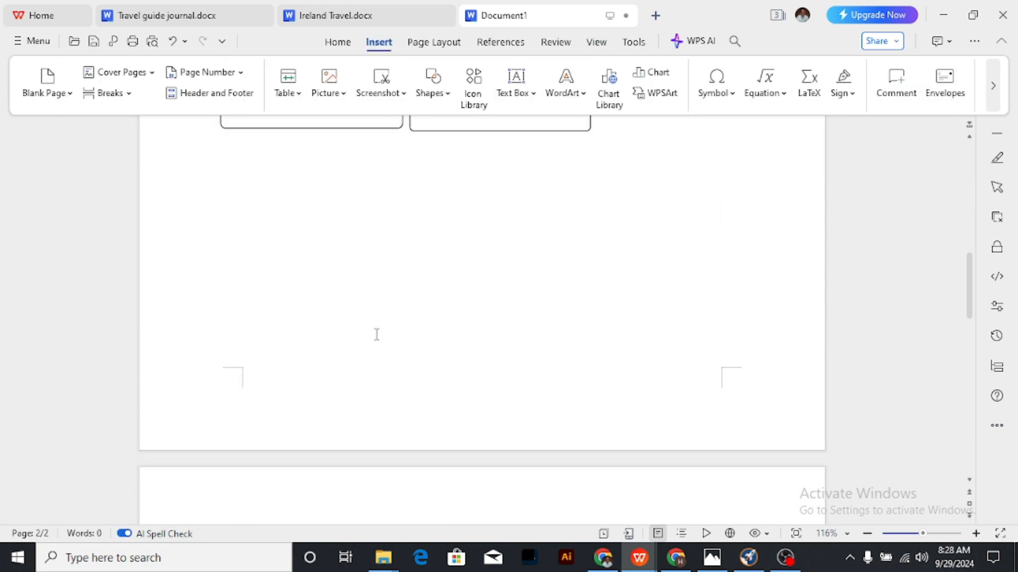
{"action": "left_click", "coordinate": [268, 226]}
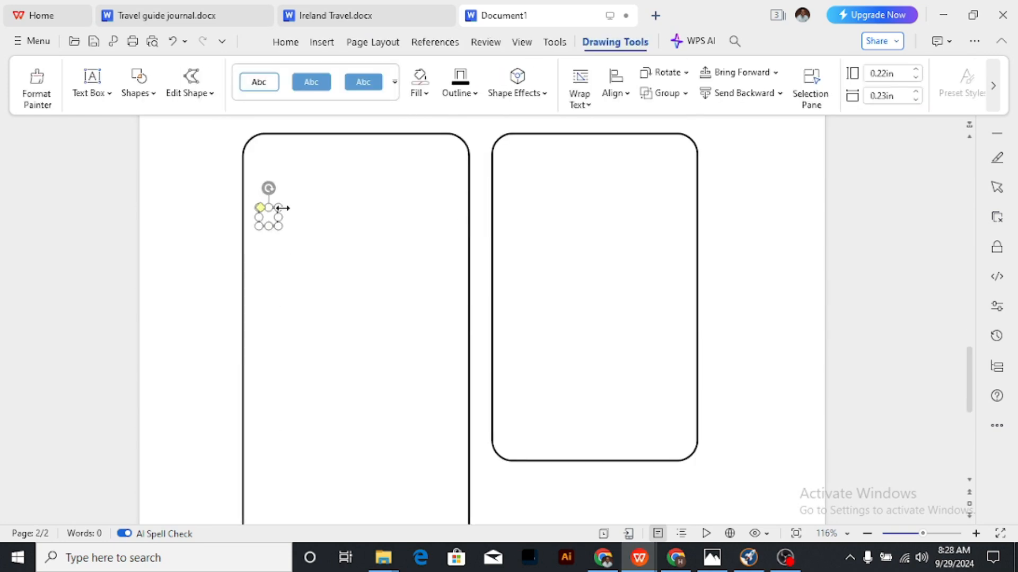
{"action": "left_click", "coordinate": [456, 101]}
{"action": "mouse_move", "coordinate": [555, 412]}
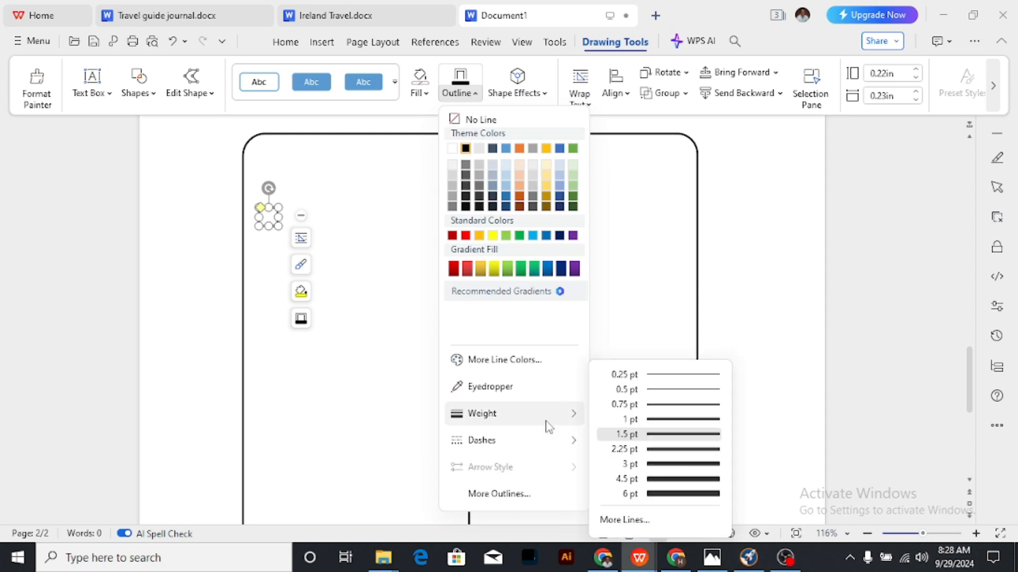
{"action": "left_click", "coordinate": [689, 420]}
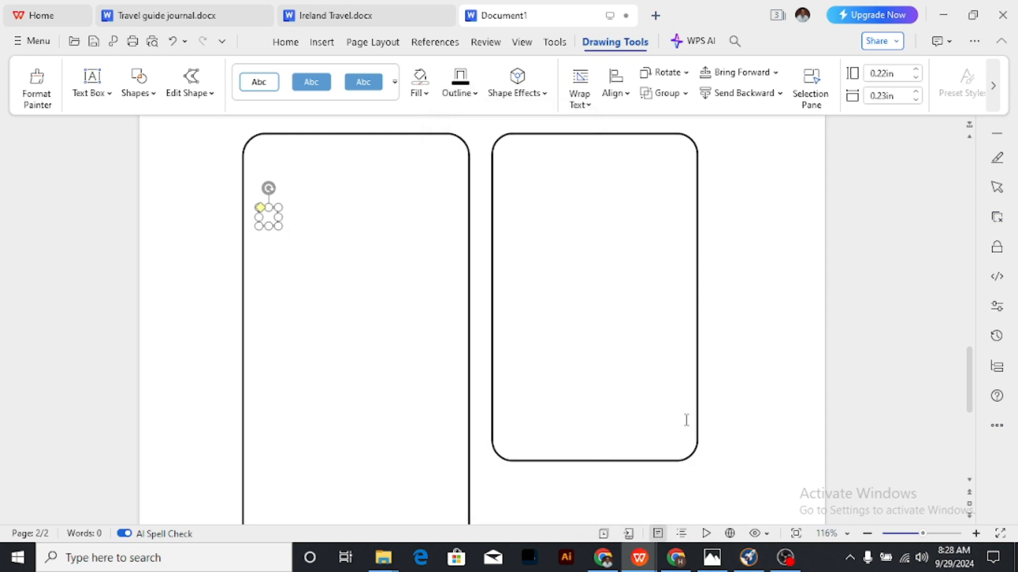
{"action": "left_click", "coordinate": [342, 291]}
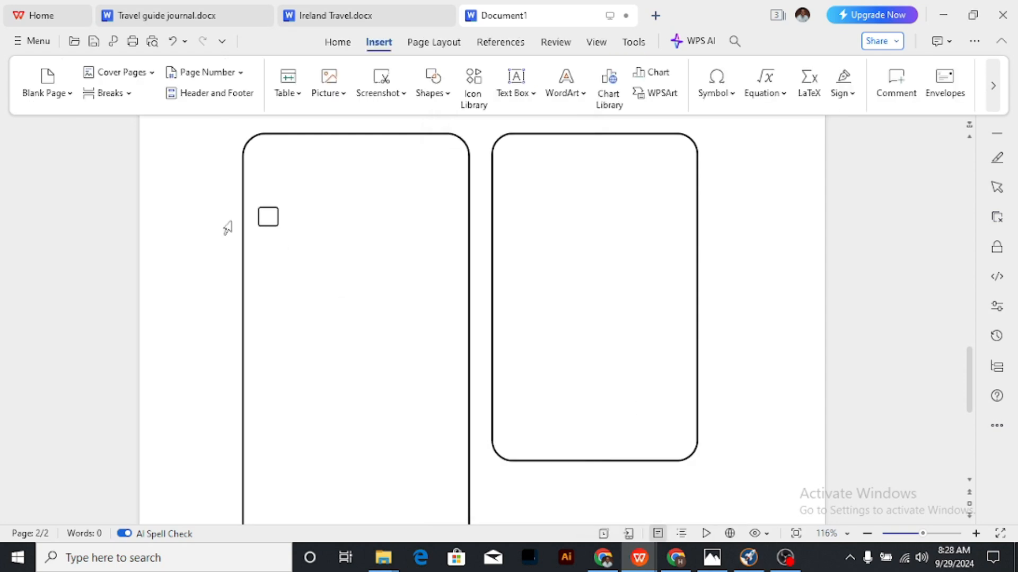
Following the first page's checkbox column, duplicate the checkbox directly below itself in the to-do list box.
{"action": "scroll", "coordinate": [296, 250], "scroll_direction": "up", "scroll_amount": 10}
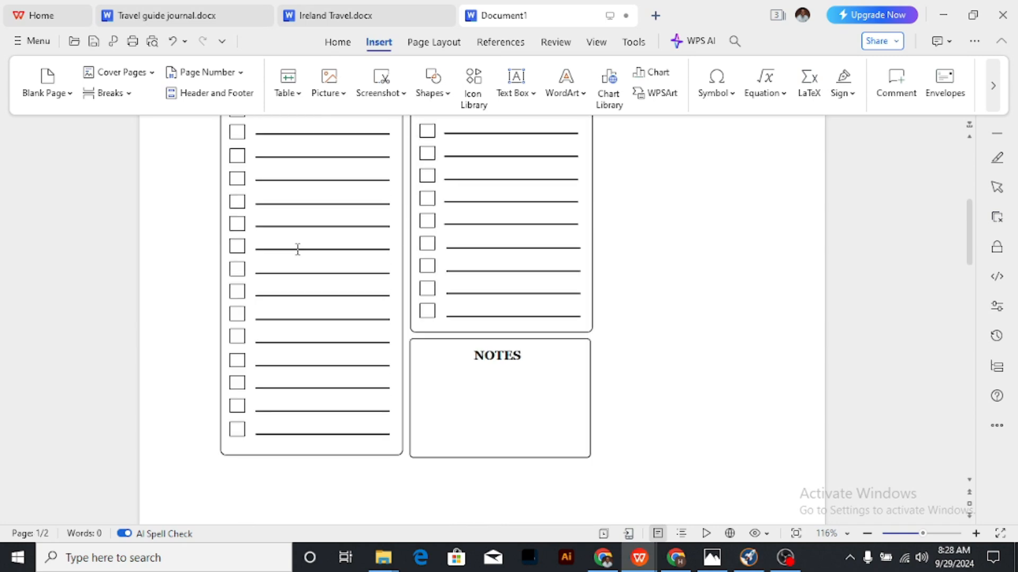
{"action": "scroll", "coordinate": [295, 250], "scroll_direction": "up", "scroll_amount": 3}
{"action": "scroll", "coordinate": [265, 233], "scroll_direction": "down", "scroll_amount": 1}
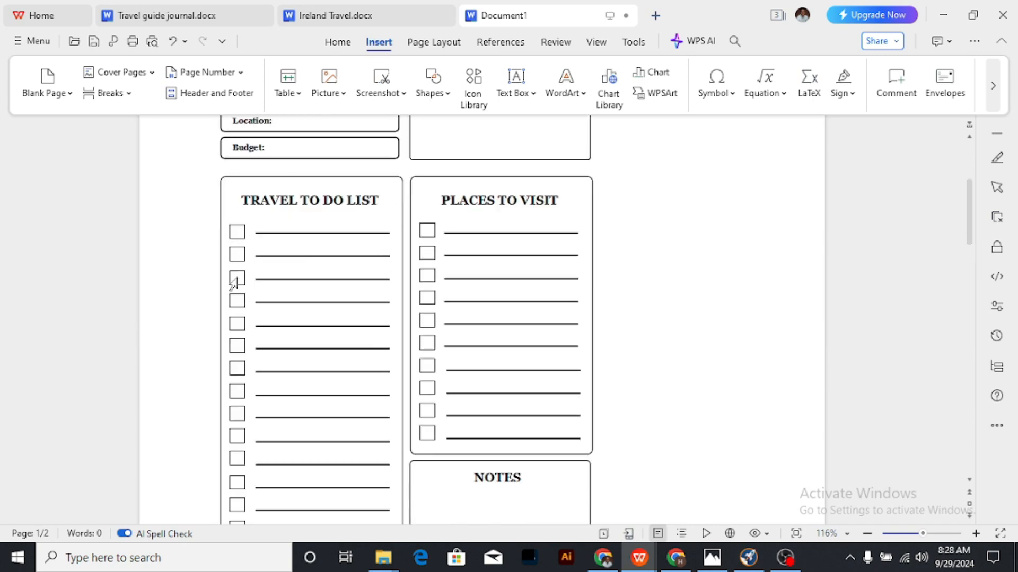
{"action": "scroll", "coordinate": [307, 334], "scroll_direction": "down", "scroll_amount": 5}
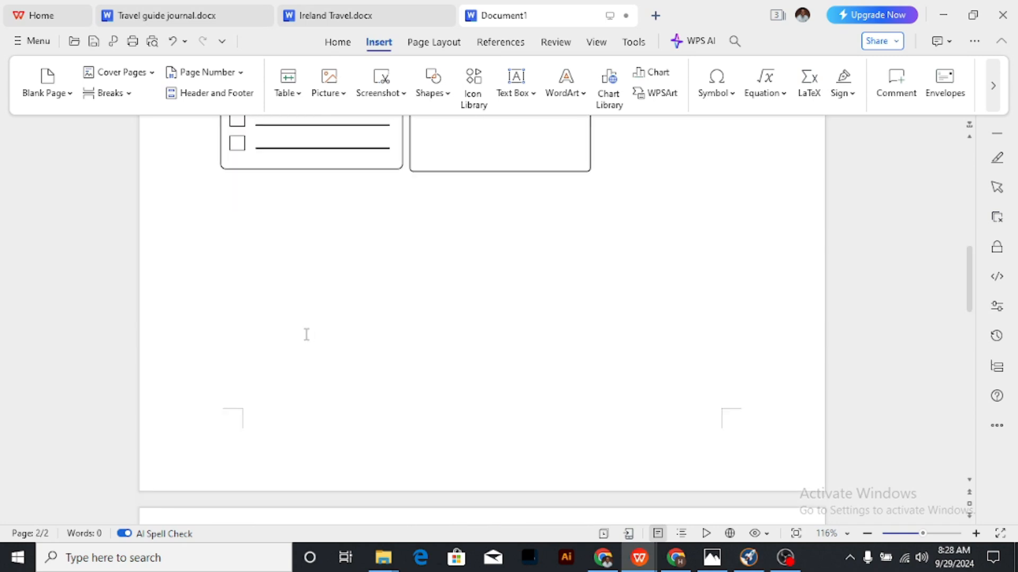
{"action": "scroll", "coordinate": [307, 335], "scroll_direction": "down", "scroll_amount": 8}
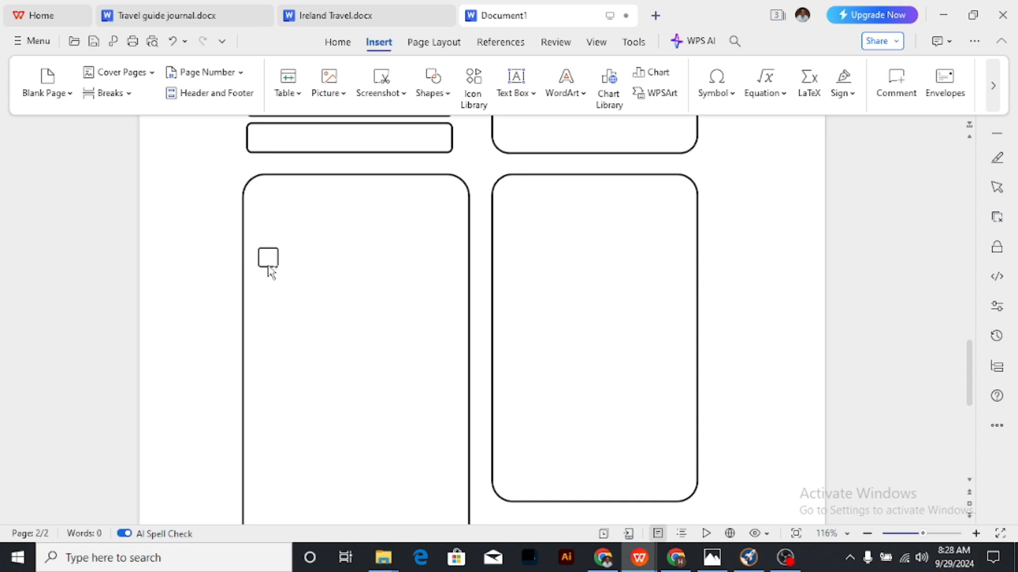
{"action": "left_click", "coordinate": [269, 270]}
{"action": "scroll", "coordinate": [273, 318], "scroll_direction": "up", "scroll_amount": 2}
{"action": "scroll", "coordinate": [282, 329], "scroll_direction": "down", "scroll_amount": 3}
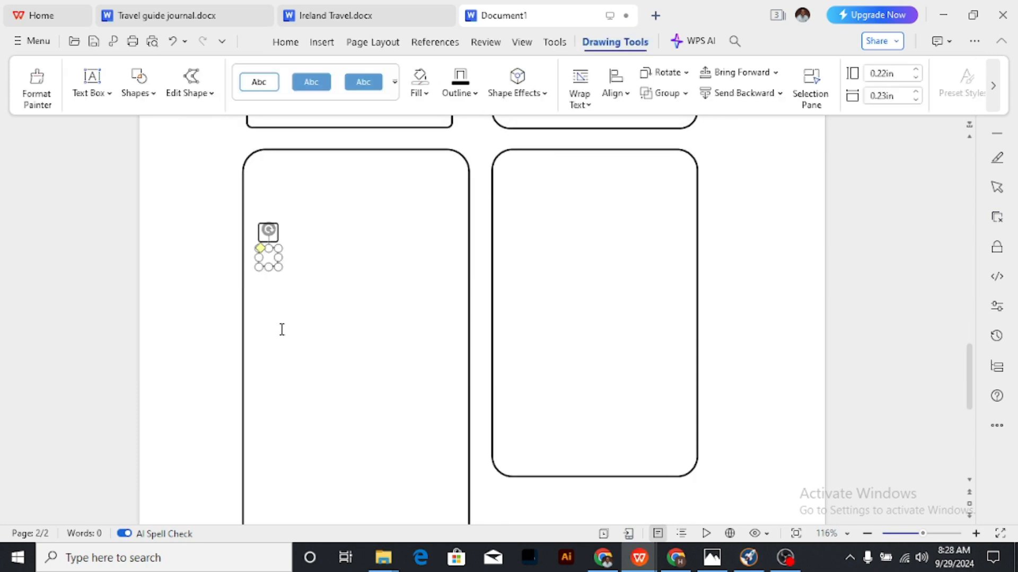
{"action": "left_click", "coordinate": [370, 225]}
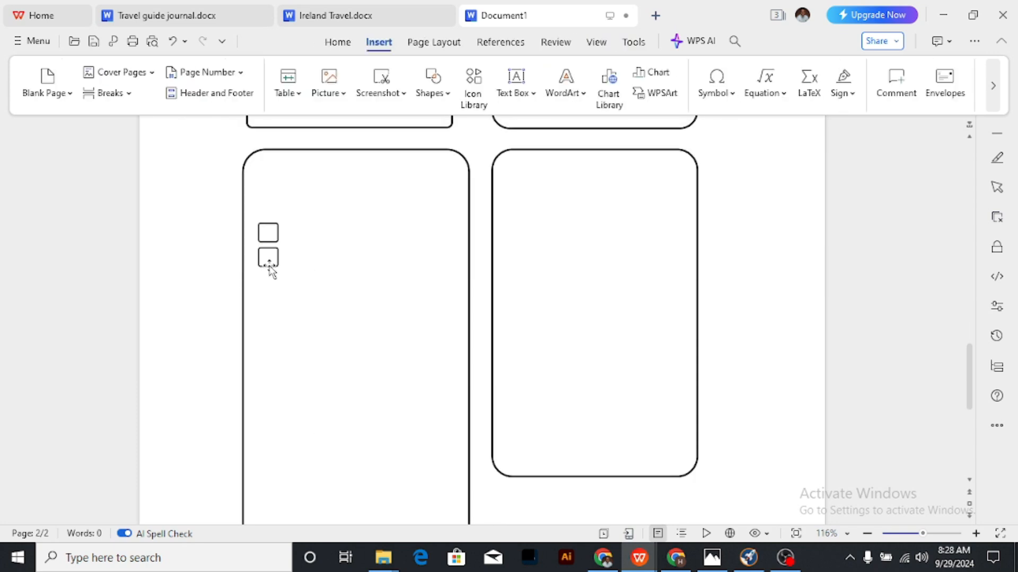
Duplicate the lowest checkbox downward two more times to make an evenly spaced column of four.
{"action": "left_click_drag", "start_coordinate": [273, 263], "coordinate": [275, 290]}
{"action": "scroll", "coordinate": [290, 289], "scroll_direction": "up", "scroll_amount": 2}
{"action": "left_click", "coordinate": [352, 343]}
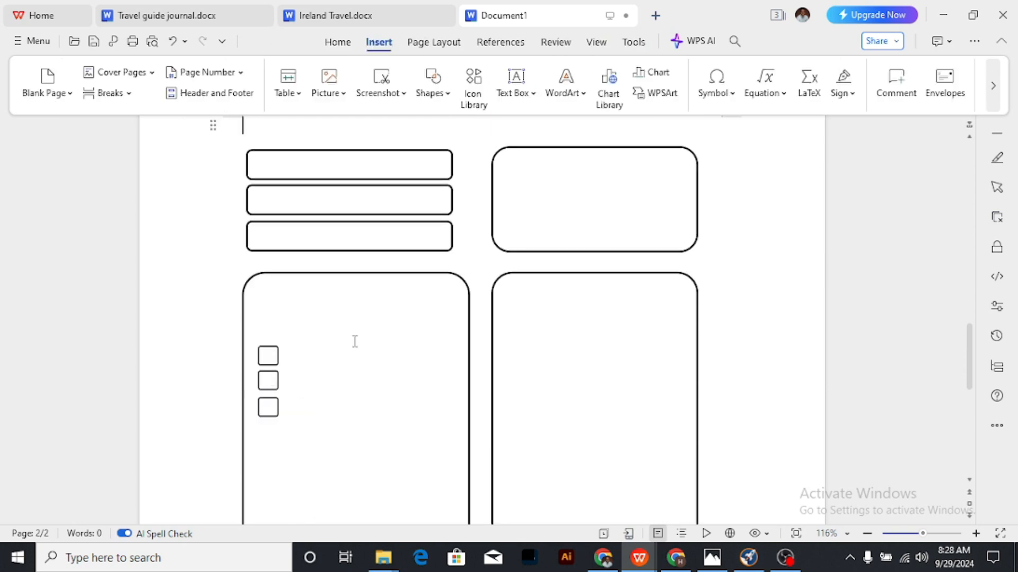
{"action": "scroll", "coordinate": [341, 377], "scroll_direction": "down", "scroll_amount": 3}
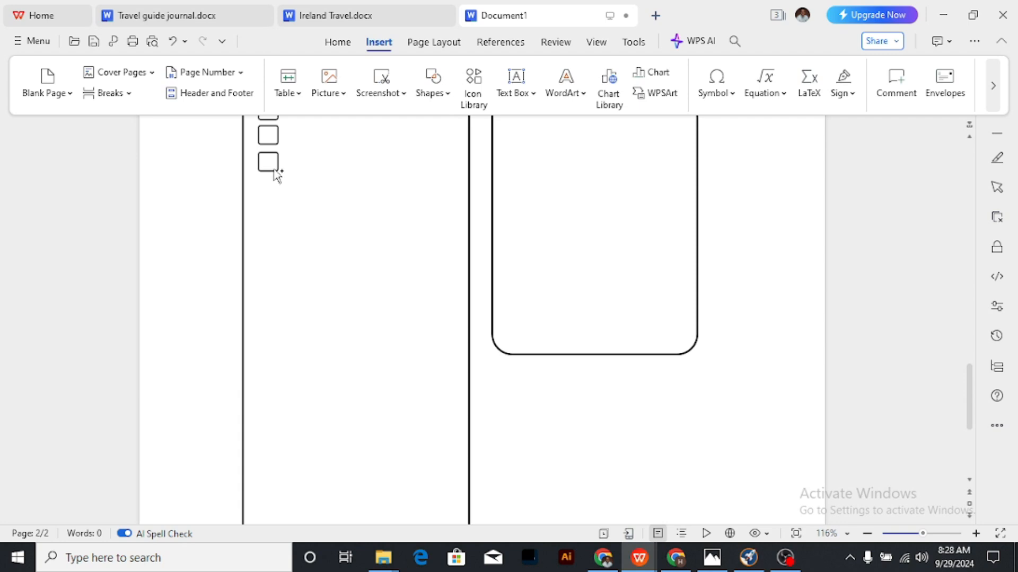
{"action": "left_click_drag", "start_coordinate": [275, 171], "coordinate": [268, 192]}
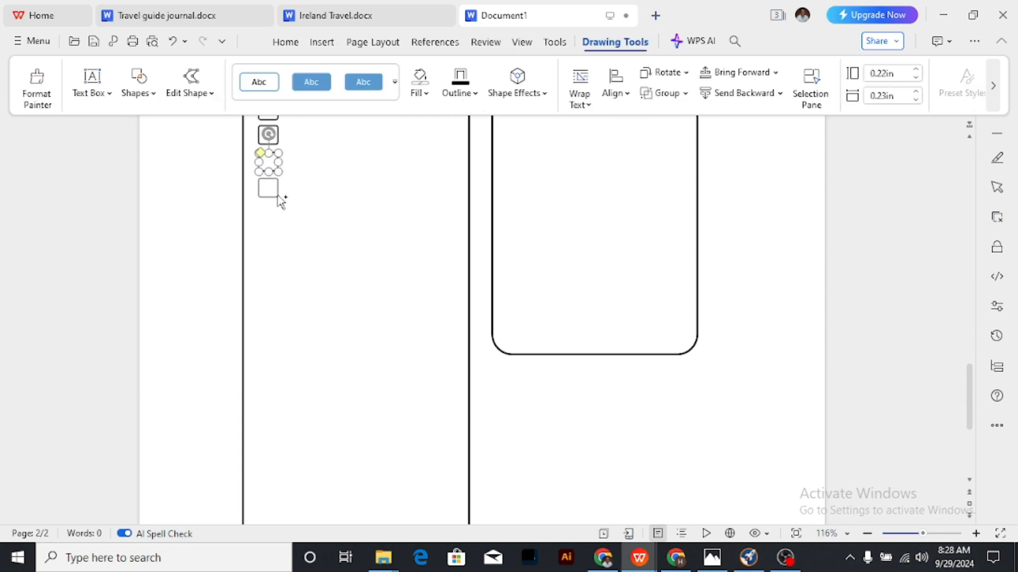
{"action": "scroll", "coordinate": [279, 200], "scroll_direction": "up", "scroll_amount": 3}
{"action": "scroll", "coordinate": [291, 311], "scroll_direction": "down", "scroll_amount": 3}
{"action": "left_click", "coordinate": [277, 244]}
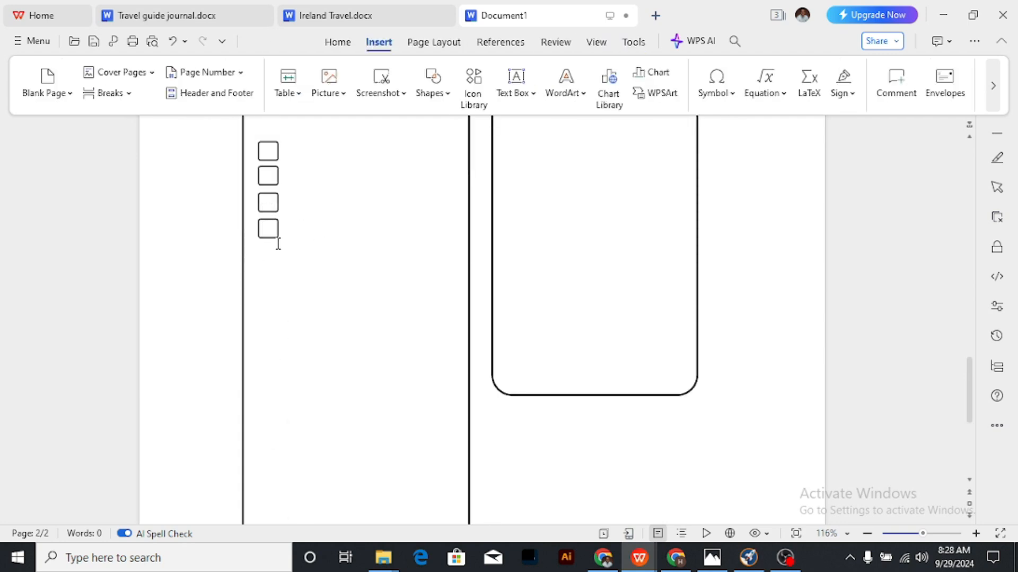
Duplicate the lowest checkbox in the to-do list box downward twice, extending the column to six evenly spaced checkboxes.
{"action": "left_click_drag", "start_coordinate": [272, 238], "coordinate": [268, 257]}
{"action": "scroll", "coordinate": [289, 283], "scroll_direction": "up", "scroll_amount": 3}
{"action": "scroll", "coordinate": [344, 319], "scroll_direction": "down", "scroll_amount": 3}
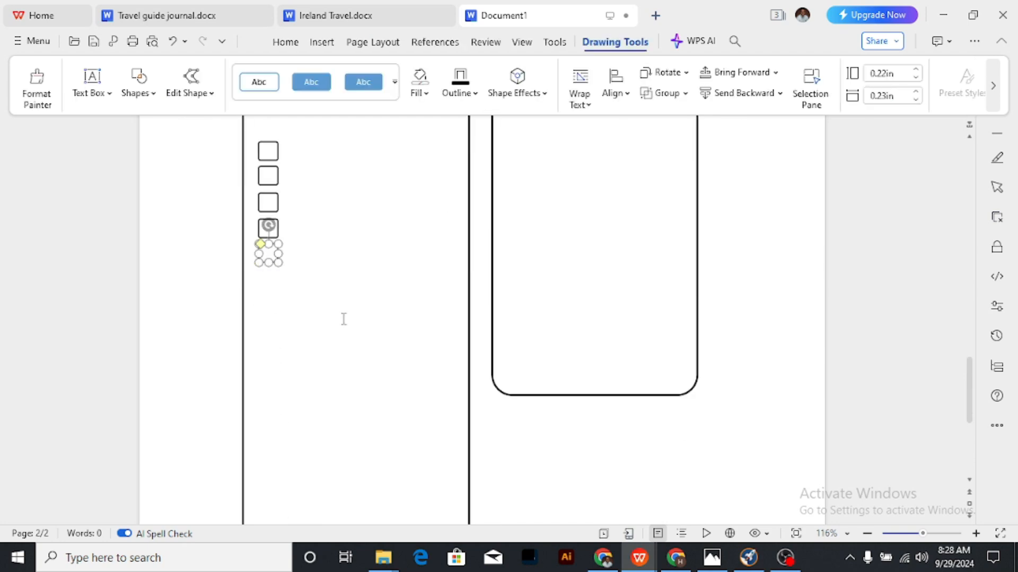
{"action": "left_click", "coordinate": [269, 266]}
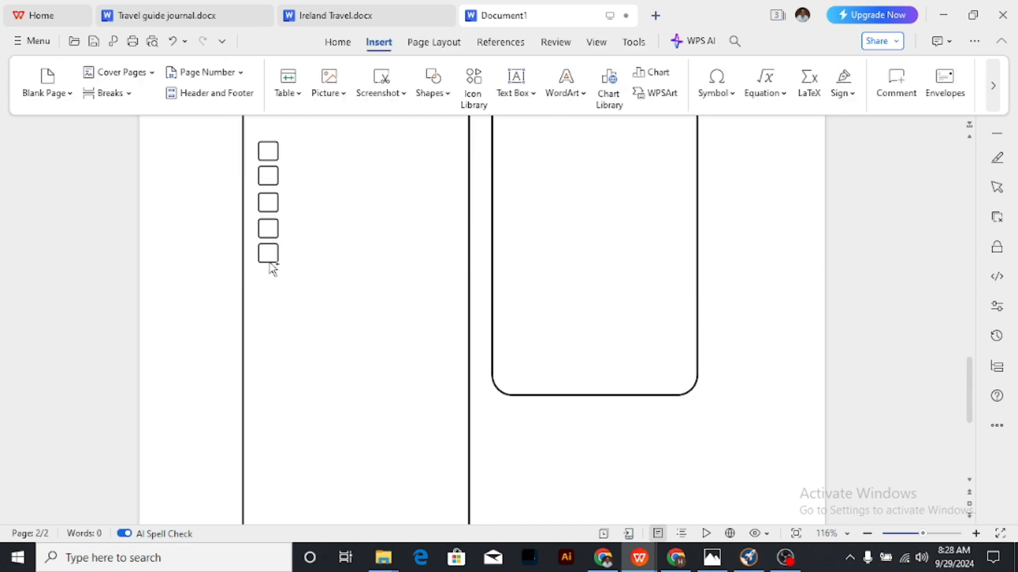
{"action": "left_click_drag", "start_coordinate": [270, 263], "coordinate": [274, 286]}
{"action": "scroll", "coordinate": [275, 286], "scroll_direction": "up", "scroll_amount": 3}
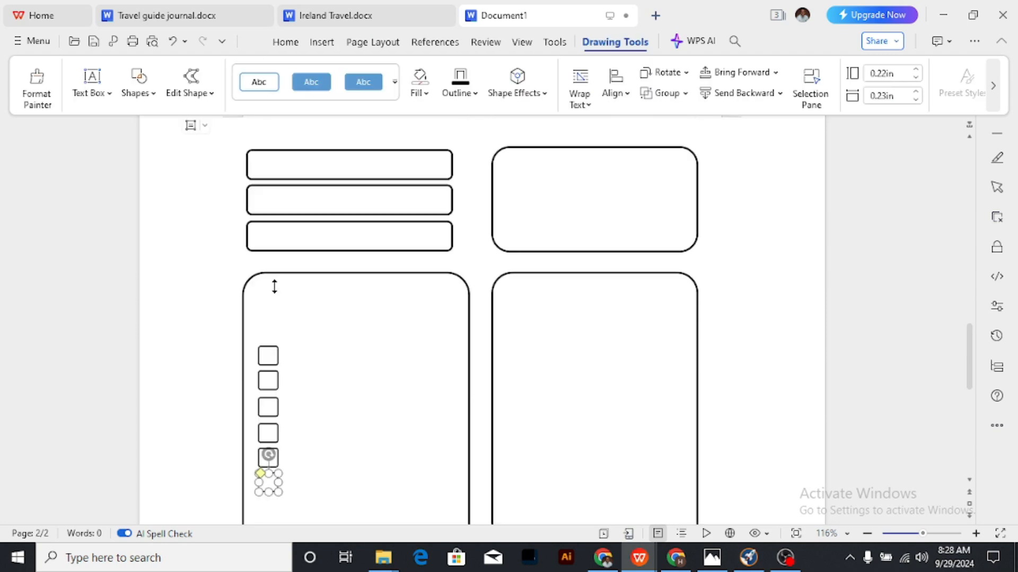
{"action": "scroll", "coordinate": [343, 284], "scroll_direction": "down", "scroll_amount": 2}
{"action": "left_click", "coordinate": [367, 286]}
{"action": "scroll", "coordinate": [268, 263], "scroll_direction": "down", "scroll_amount": 3}
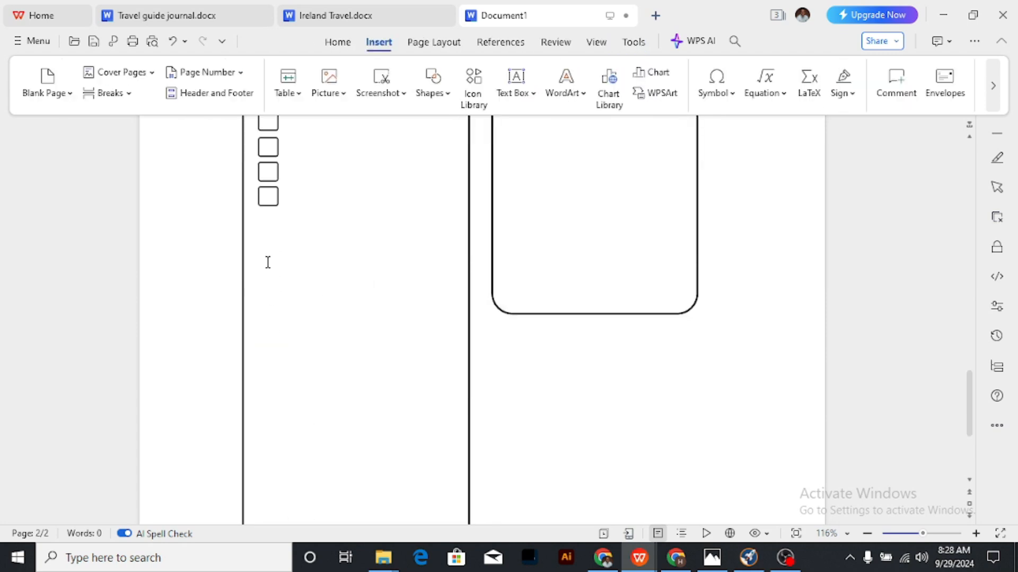
Add a seventh and an eighth checkbox at the same spacing by duplicating the lowest one downward.
{"action": "left_click_drag", "start_coordinate": [273, 206], "coordinate": [280, 236]}
{"action": "scroll", "coordinate": [279, 235], "scroll_direction": "up", "scroll_amount": 7}
{"action": "scroll", "coordinate": [329, 255], "scroll_direction": "down", "scroll_amount": 5}
{"action": "left_click", "coordinate": [348, 291]}
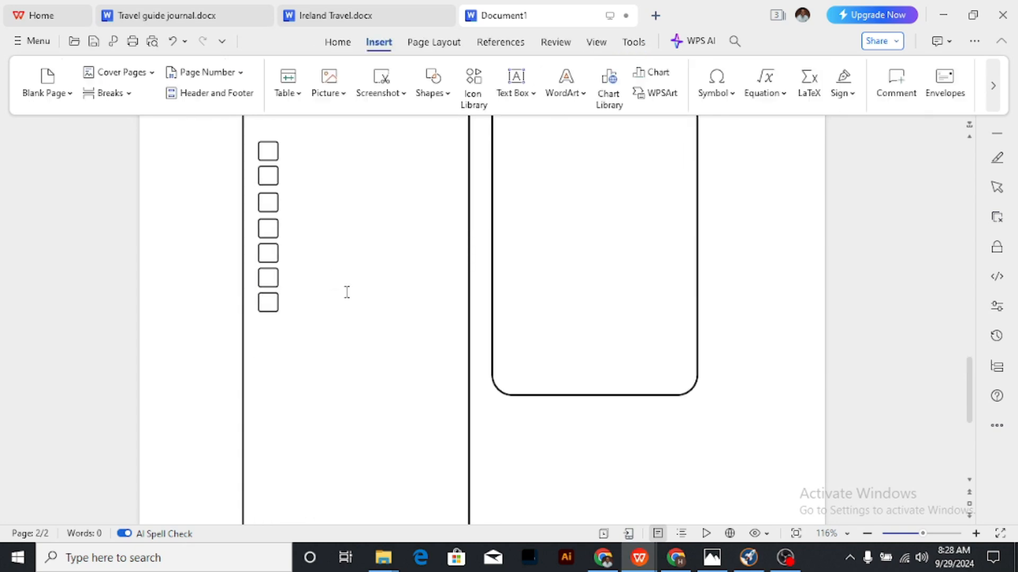
{"action": "left_click_drag", "start_coordinate": [273, 317], "coordinate": [270, 336]}
{"action": "scroll", "coordinate": [328, 301], "scroll_direction": "up", "scroll_amount": 4}
{"action": "scroll", "coordinate": [374, 294], "scroll_direction": "down", "scroll_amount": 4}
{"action": "left_click", "coordinate": [338, 276]}
Check the column against the first page's checkbox lists and group all eight checkboxes in the to-do list box.
{"action": "scroll", "coordinate": [330, 272], "scroll_direction": "up", "scroll_amount": 7}
{"action": "scroll", "coordinate": [330, 271], "scroll_direction": "up", "scroll_amount": 10}
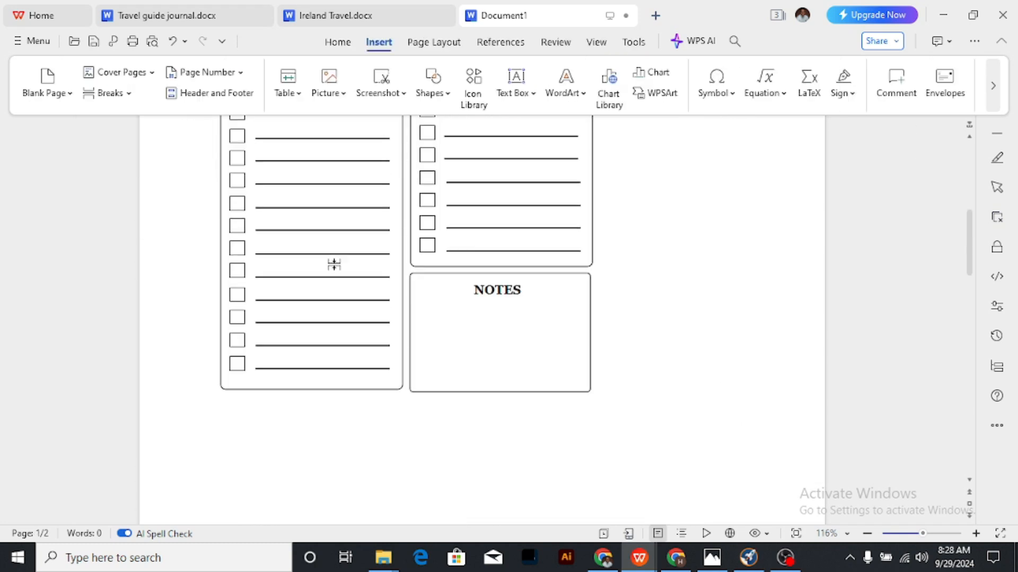
{"action": "scroll", "coordinate": [333, 260], "scroll_direction": "down", "scroll_amount": 2}
{"action": "scroll", "coordinate": [419, 233], "scroll_direction": "up", "scroll_amount": 2}
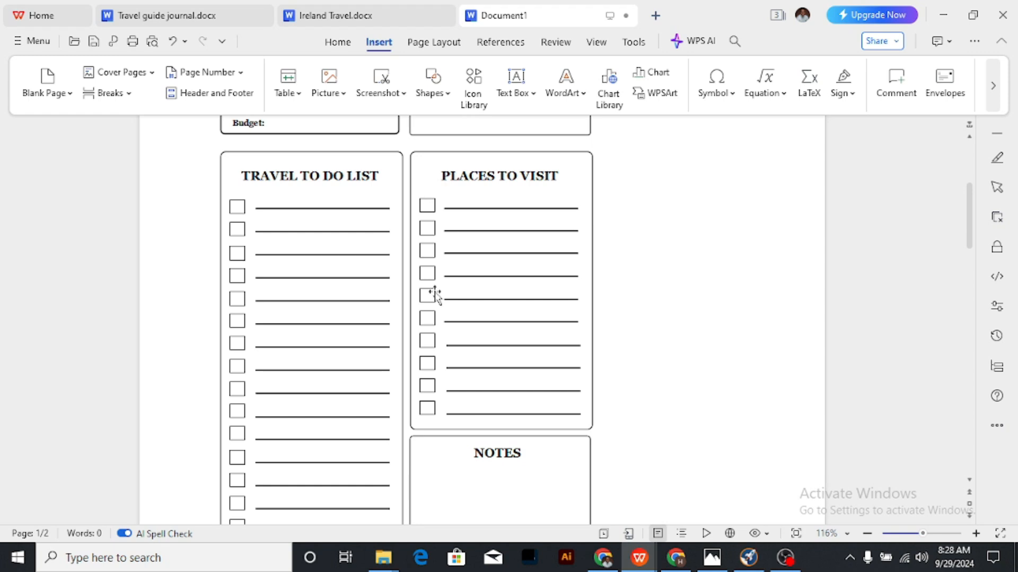
{"action": "scroll", "coordinate": [425, 295], "scroll_direction": "down", "scroll_amount": 8}
{"action": "scroll", "coordinate": [423, 298], "scroll_direction": "up", "scroll_amount": 8}
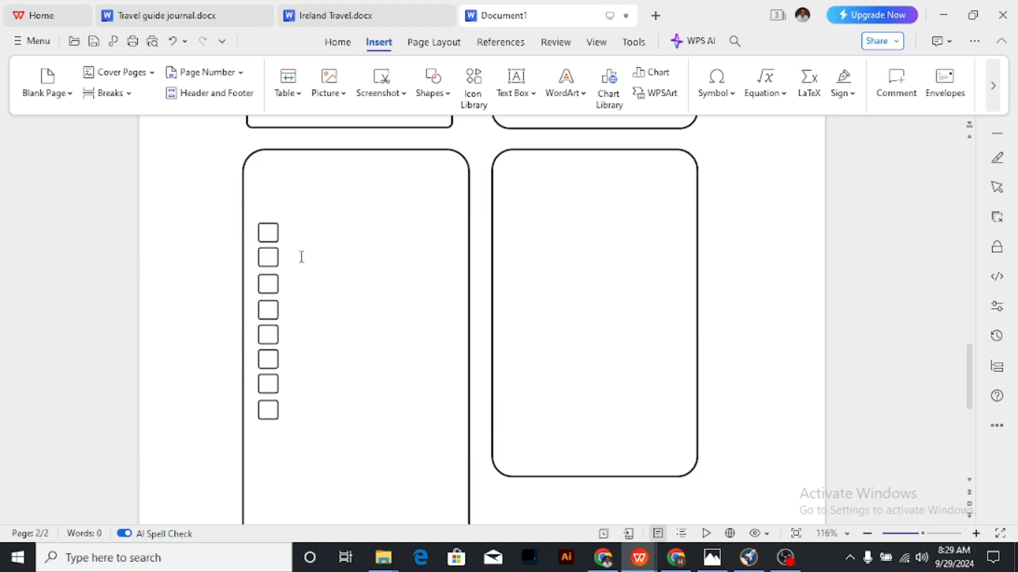
{"action": "left_click", "coordinate": [273, 240]}
{"action": "left_click", "coordinate": [268, 260], "text": "ctrl"}
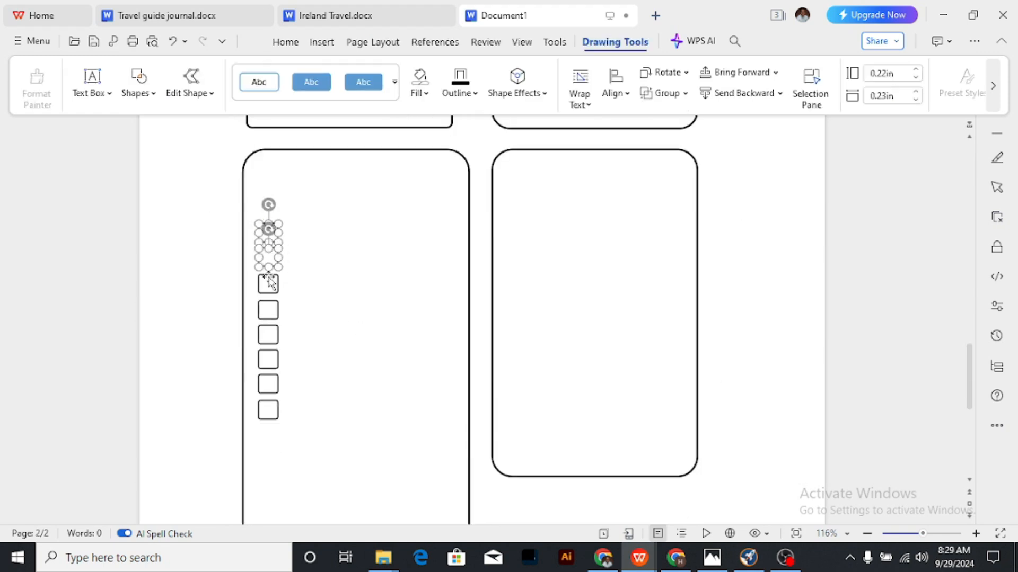
{"action": "left_click", "coordinate": [269, 285], "text": "ctrl"}
{"action": "left_click", "coordinate": [268, 313], "text": "ctrl"}
{"action": "left_click", "coordinate": [268, 335], "text": "ctrl"}
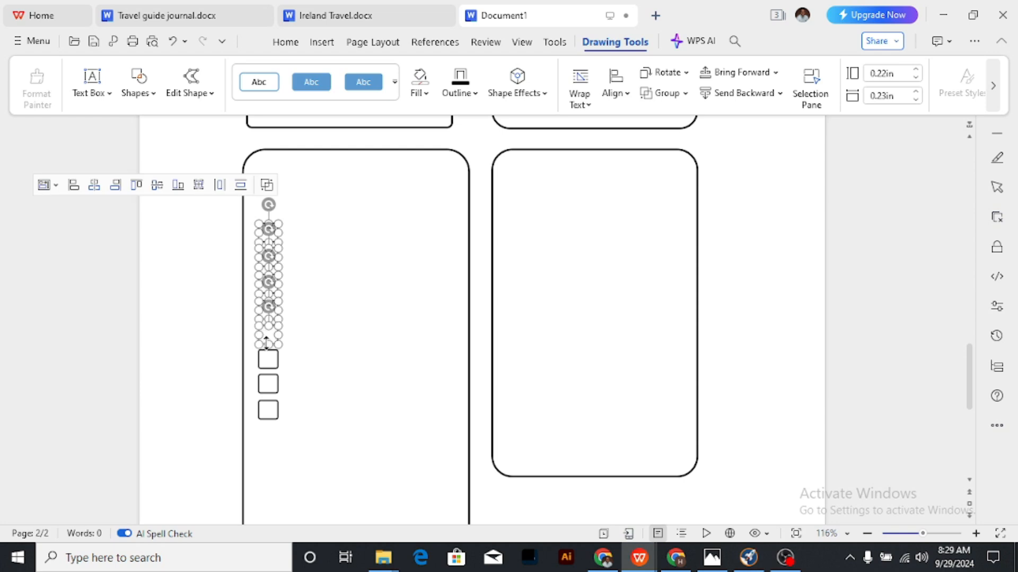
{"action": "left_click", "coordinate": [268, 359], "text": "ctrl"}
{"action": "left_click", "coordinate": [268, 383], "text": "ctrl"}
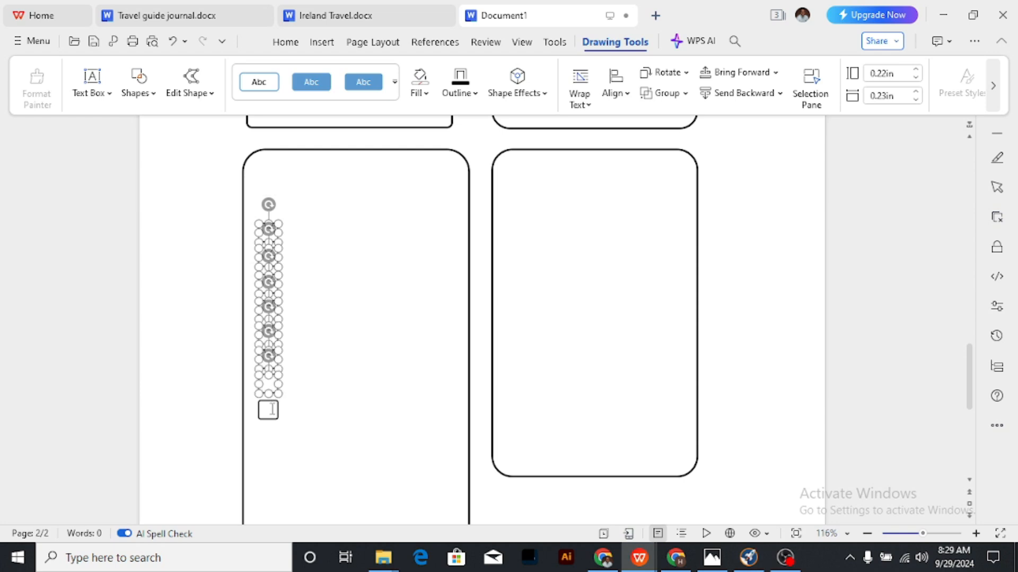
{"action": "left_click", "coordinate": [268, 412], "text": "ctrl"}
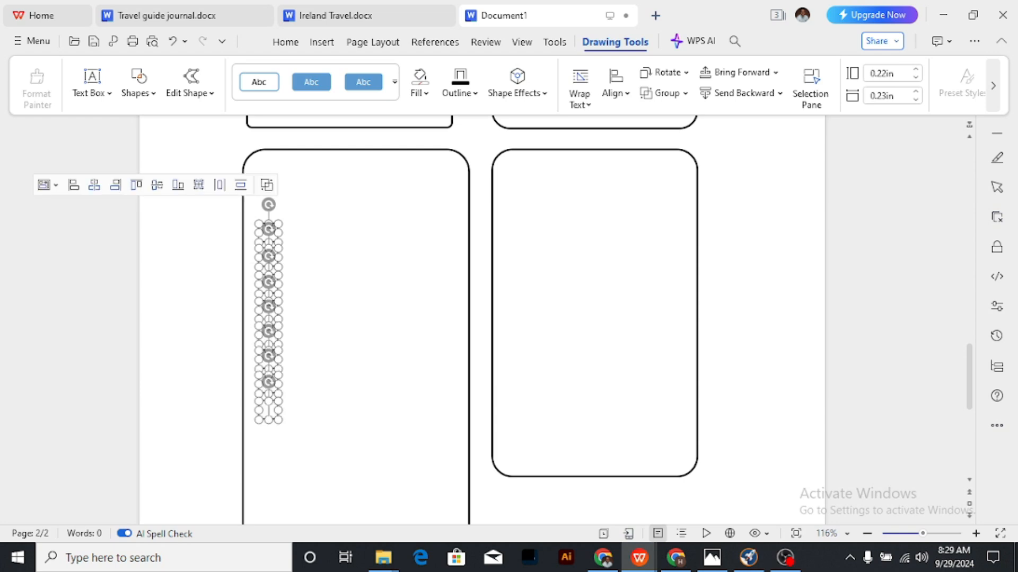
{"action": "key", "text": "ctrl+g"}
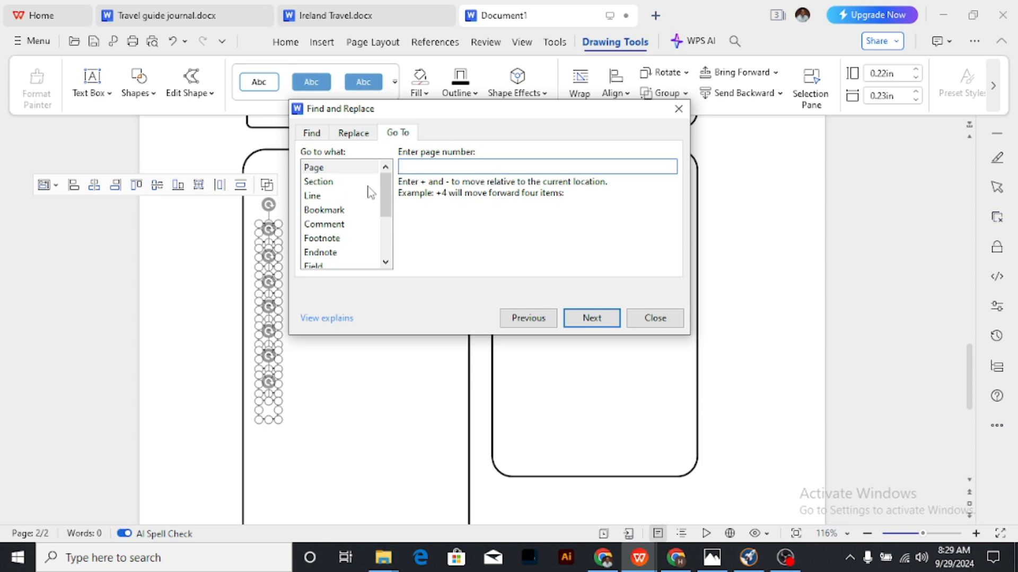
{"action": "left_click", "coordinate": [678, 108]}
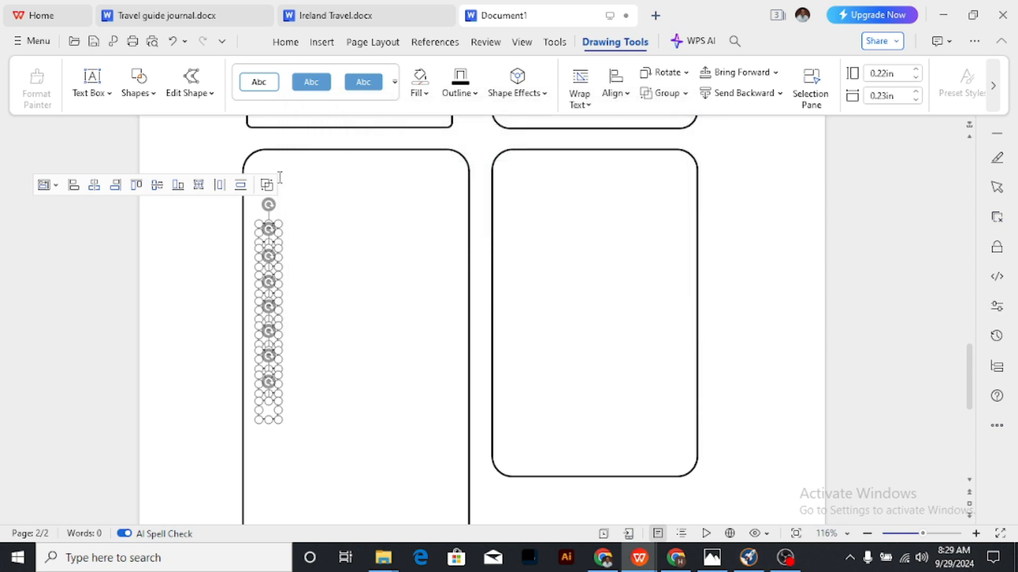
{"action": "left_click", "coordinate": [267, 185]}
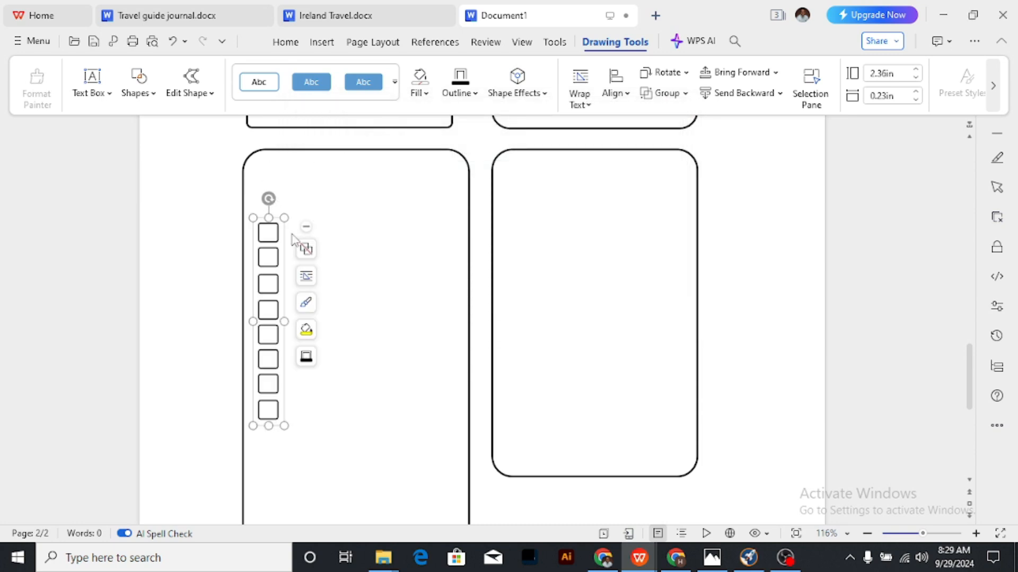
{"action": "left_click_drag", "start_coordinate": [262, 322], "coordinate": [556, 290]}
{"action": "key", "text": "ctrl+z"}
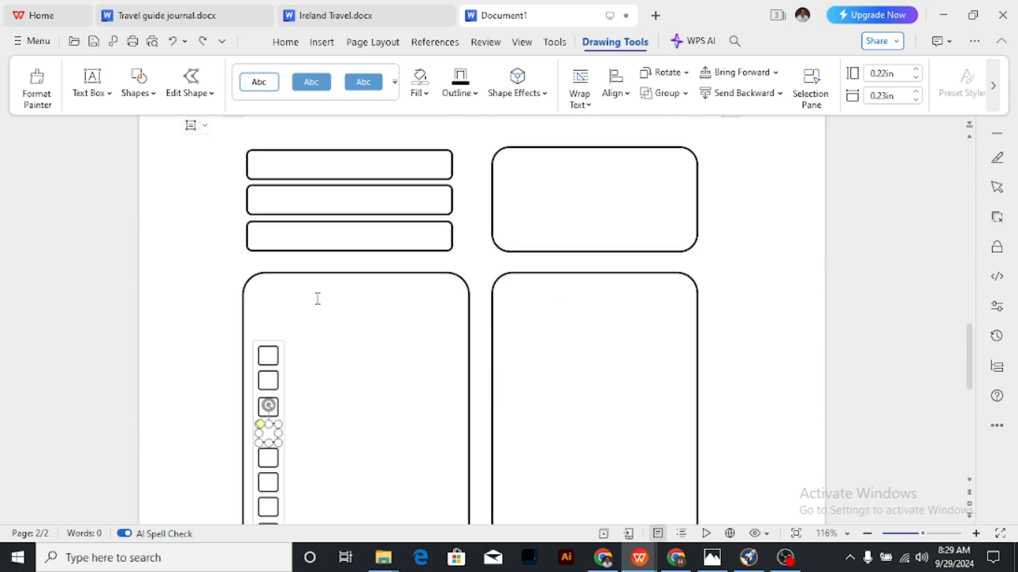
{"action": "left_click", "coordinate": [343, 348]}
Duplicate the grouped checkbox column into the places-to-visit box, near its left edge.
{"action": "left_click", "coordinate": [267, 356]}
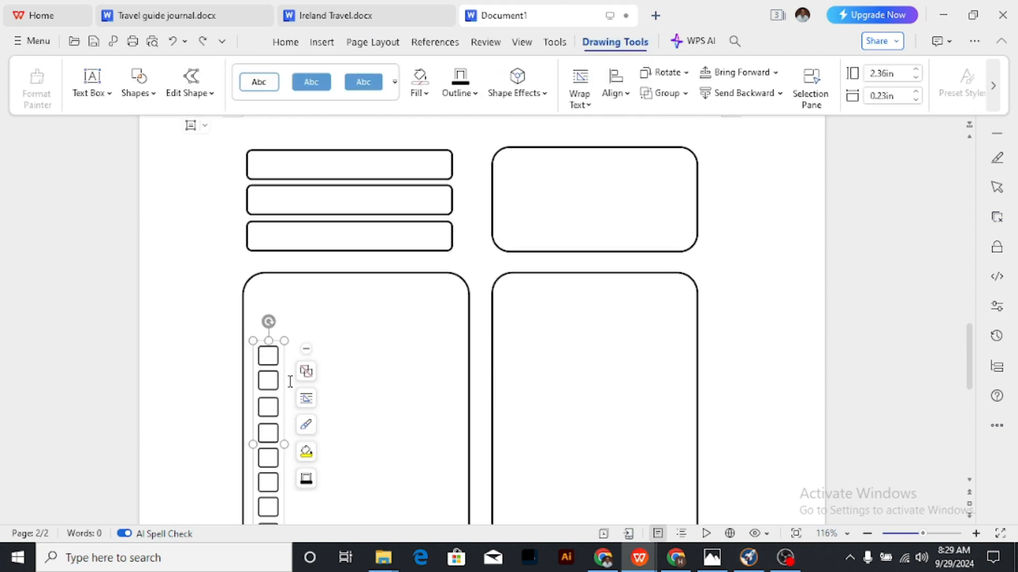
{"action": "left_click_drag", "start_coordinate": [282, 386], "coordinate": [489, 318]}
{"action": "scroll", "coordinate": [536, 364], "scroll_direction": "down", "scroll_amount": 3}
{"action": "scroll", "coordinate": [534, 337], "scroll_direction": "up", "scroll_amount": 2}
{"action": "left_click", "coordinate": [357, 311]}
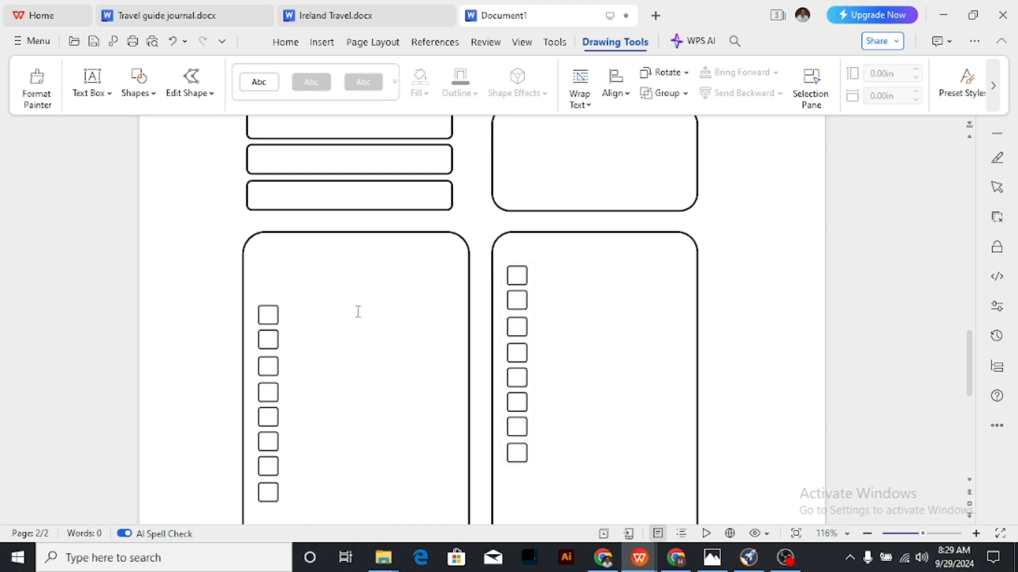
Move the duplicated checkbox column lower in the places-to-visit box, leaving room for a heading, and deselect it.
{"action": "scroll", "coordinate": [357, 311], "scroll_direction": "down", "scroll_amount": 3}
{"action": "left_click_drag", "start_coordinate": [520, 246], "coordinate": [520, 296]}
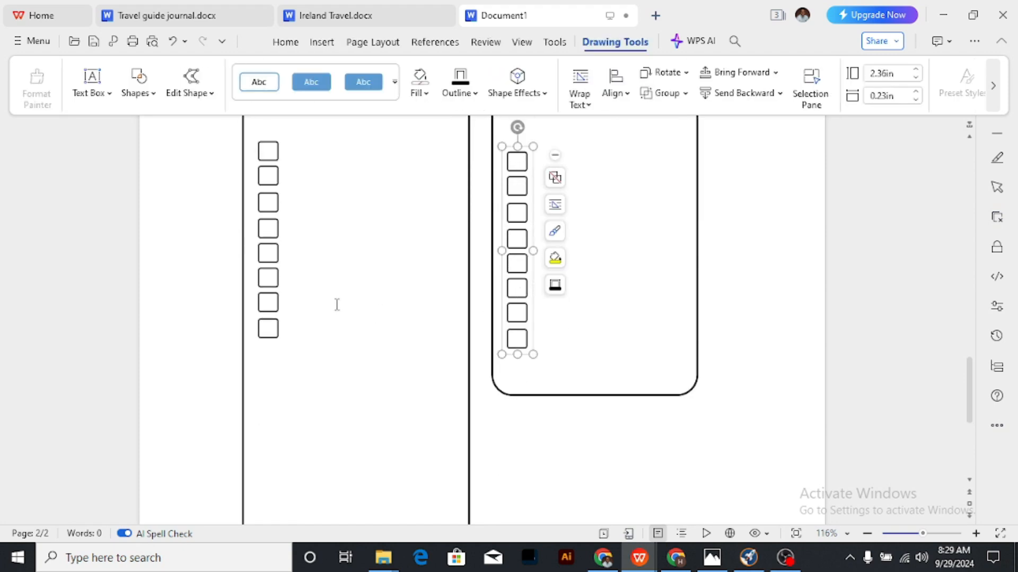
{"action": "scroll", "coordinate": [336, 303], "scroll_direction": "up", "scroll_amount": 2}
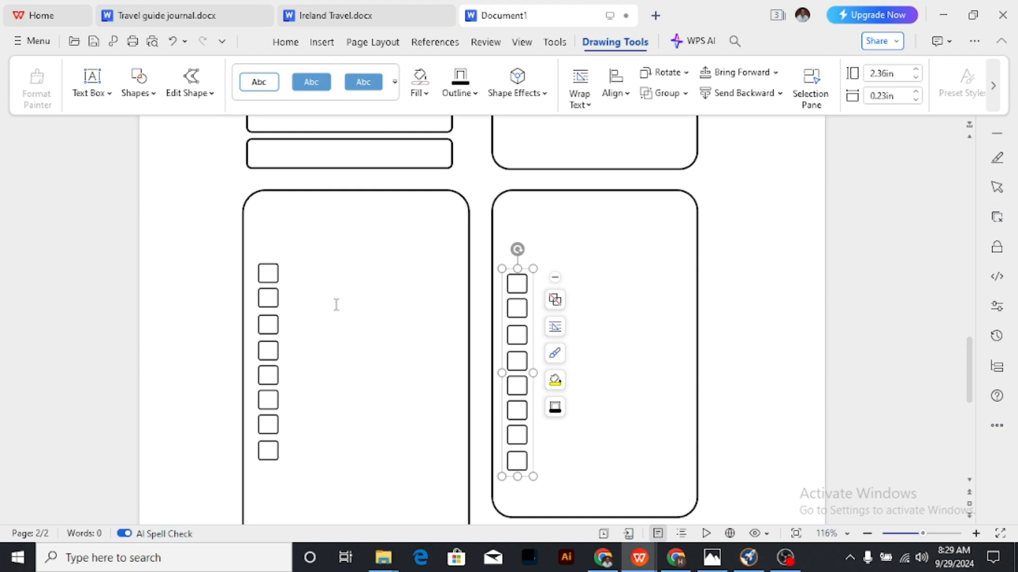
{"action": "left_click", "coordinate": [297, 277]}
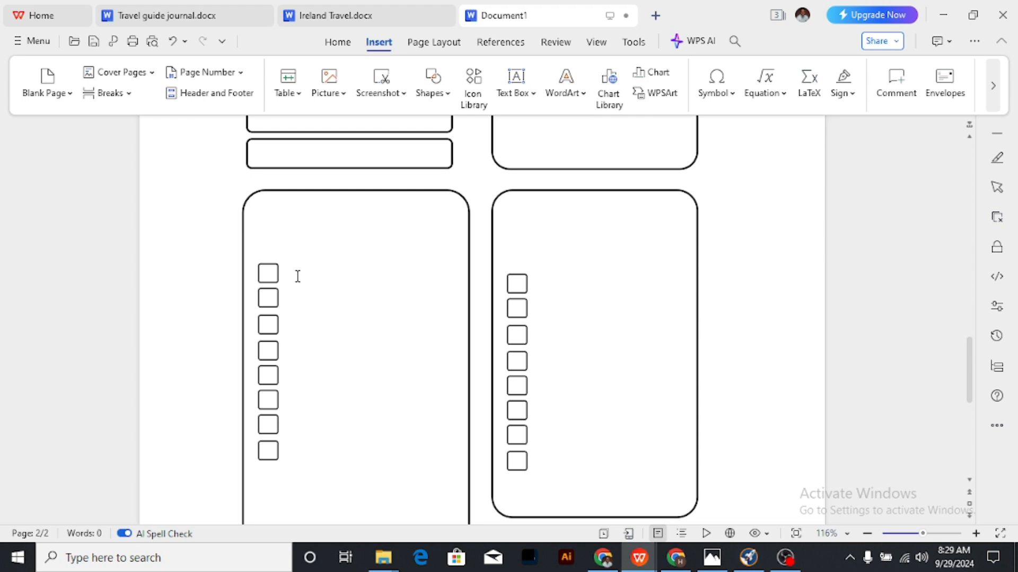
Following the first page's writing lines, draw a horizontal line about 1.89 in long beside the first checkbox in the to-do list box.
{"action": "scroll", "coordinate": [308, 364], "scroll_direction": "up", "scroll_amount": 10}
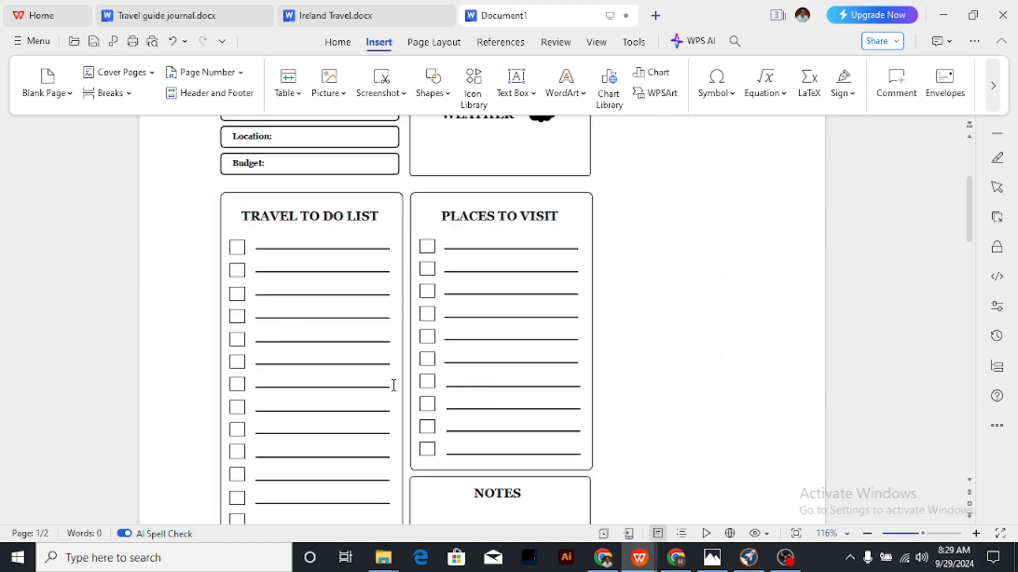
{"action": "scroll", "coordinate": [386, 388], "scroll_direction": "down", "scroll_amount": 10}
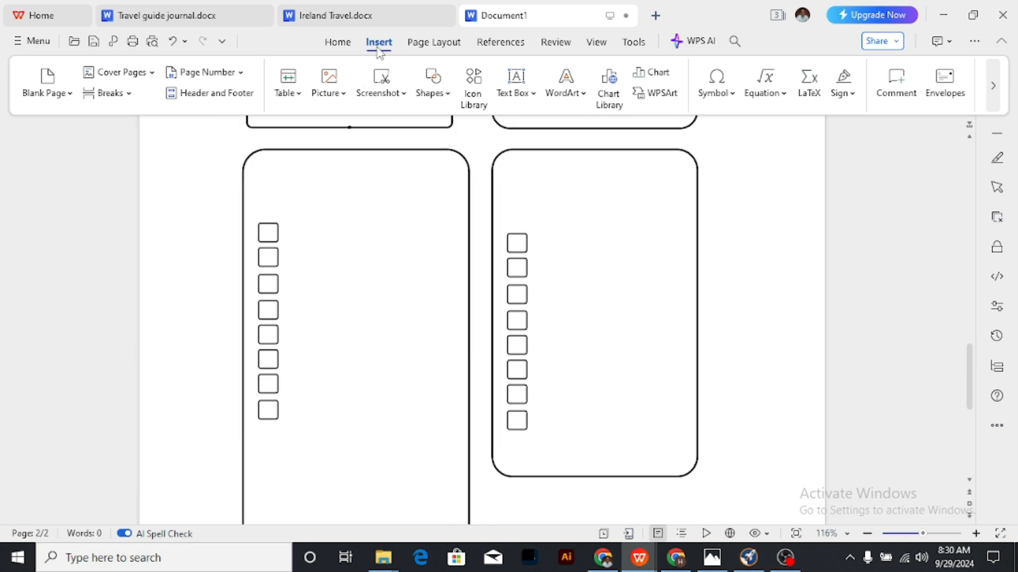
{"action": "left_click", "coordinate": [433, 85]}
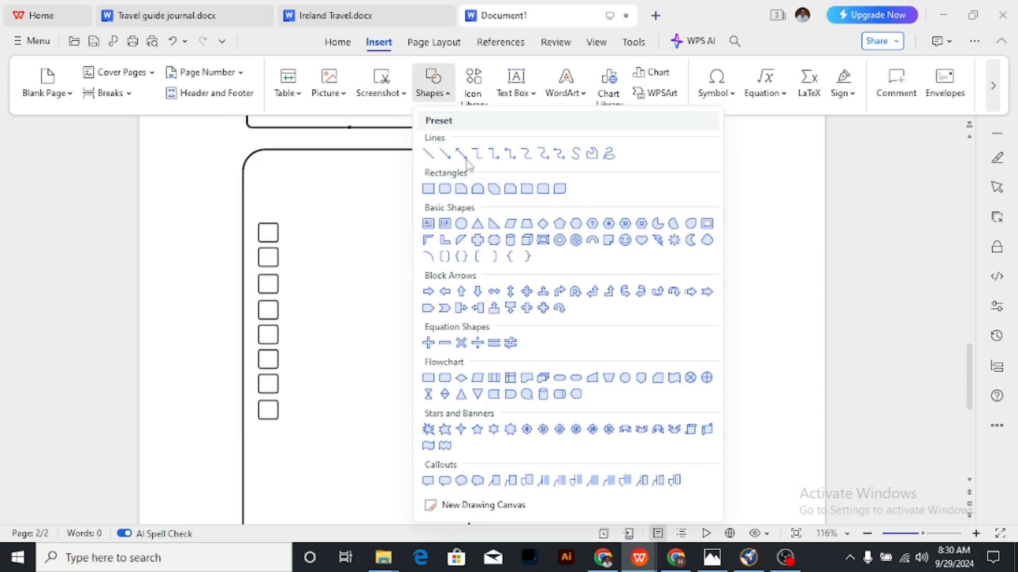
{"action": "left_click", "coordinate": [432, 157]}
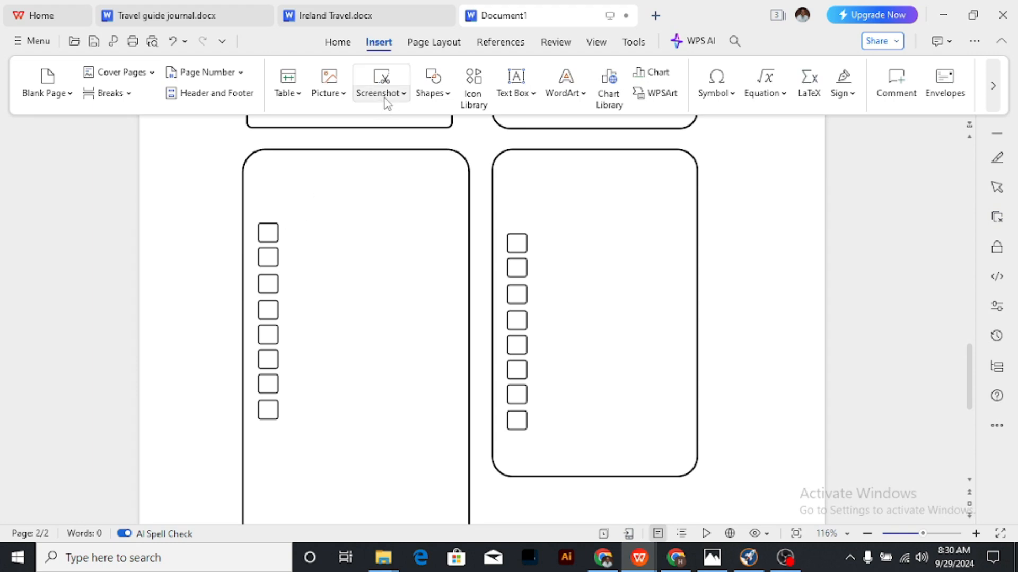
{"action": "left_click", "coordinate": [433, 85]}
{"action": "left_click", "coordinate": [434, 155]}
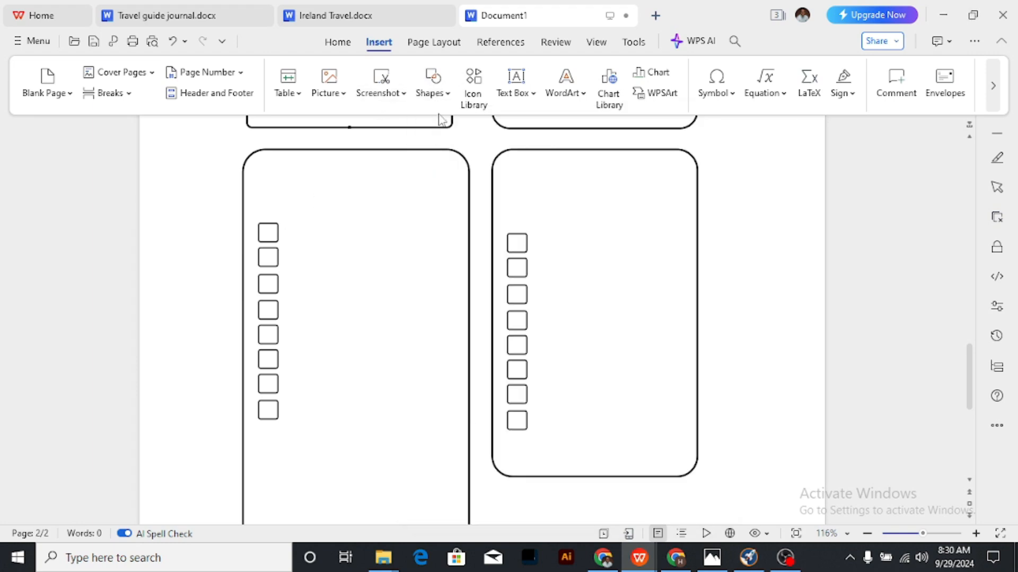
{"action": "left_click", "coordinate": [432, 85]}
{"action": "left_click", "coordinate": [428, 156]}
{"action": "mouse_move", "coordinate": [357, 149]}
{"action": "left_mouse_down"}
{"action": "mouse_move", "coordinate": [341, 236]}
{"action": "mouse_move", "coordinate": [437, 231]}
{"action": "mouse_move", "coordinate": [521, 154]}
{"action": "mouse_move", "coordinate": [384, 244]}
{"action": "mouse_move", "coordinate": [439, 237]}
{"action": "left_mouse_up"}
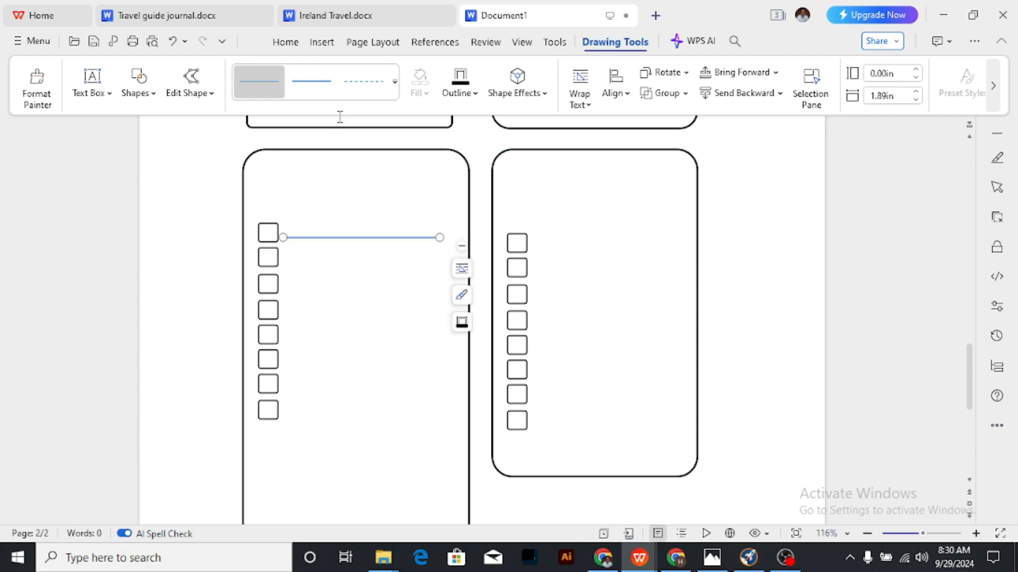
Set the outline colour of the line beside the first checkbox to black and deselect it.
{"action": "left_click", "coordinate": [395, 81]}
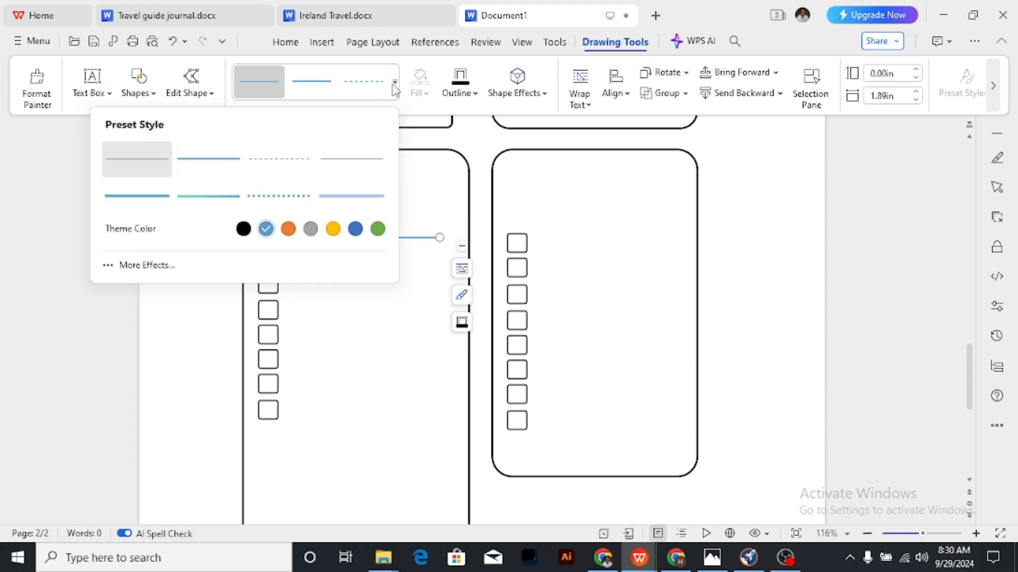
{"action": "left_click", "coordinate": [331, 318]}
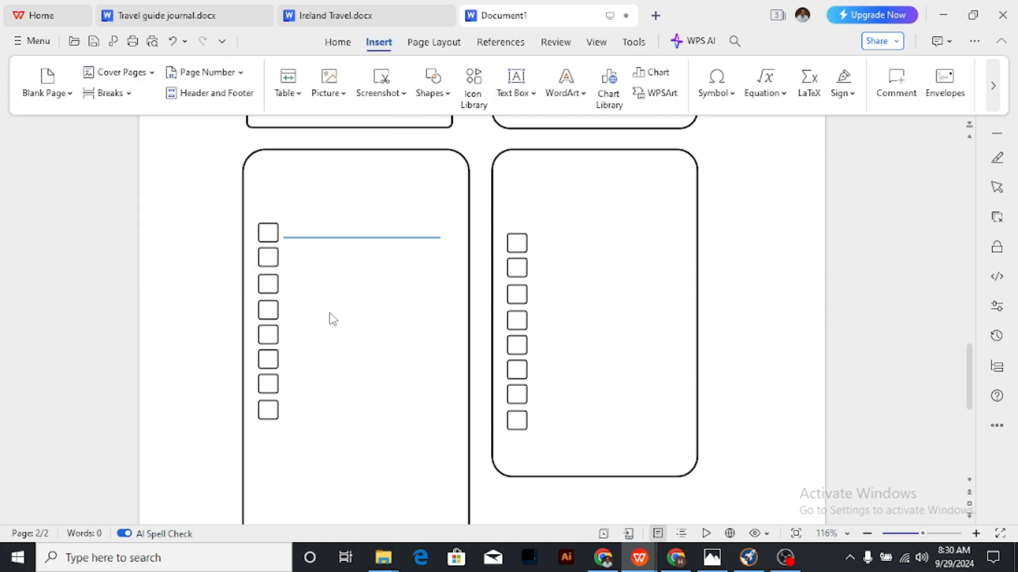
{"action": "left_click", "coordinate": [391, 238]}
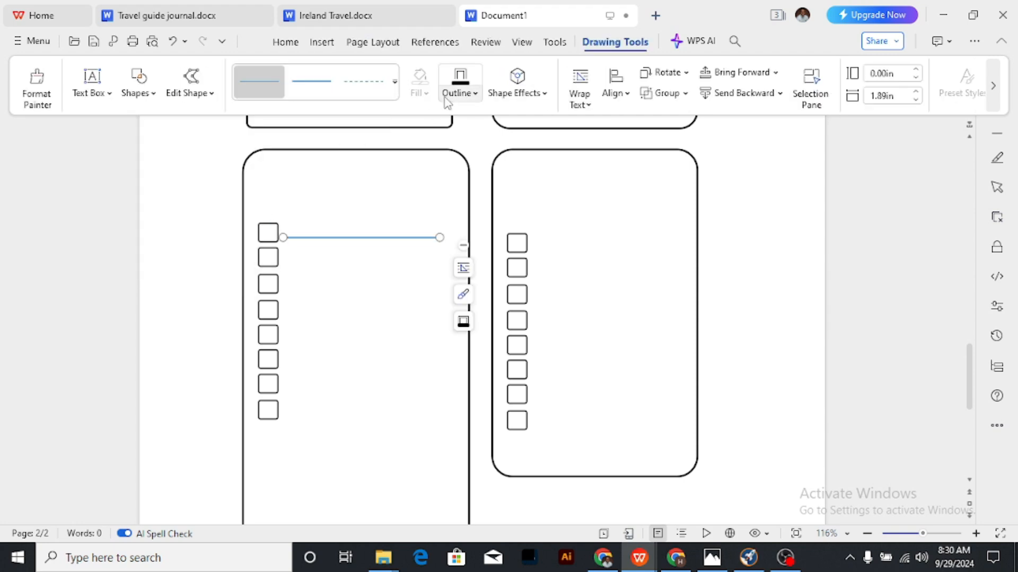
{"action": "left_click", "coordinate": [459, 91]}
{"action": "left_click", "coordinate": [462, 154]}
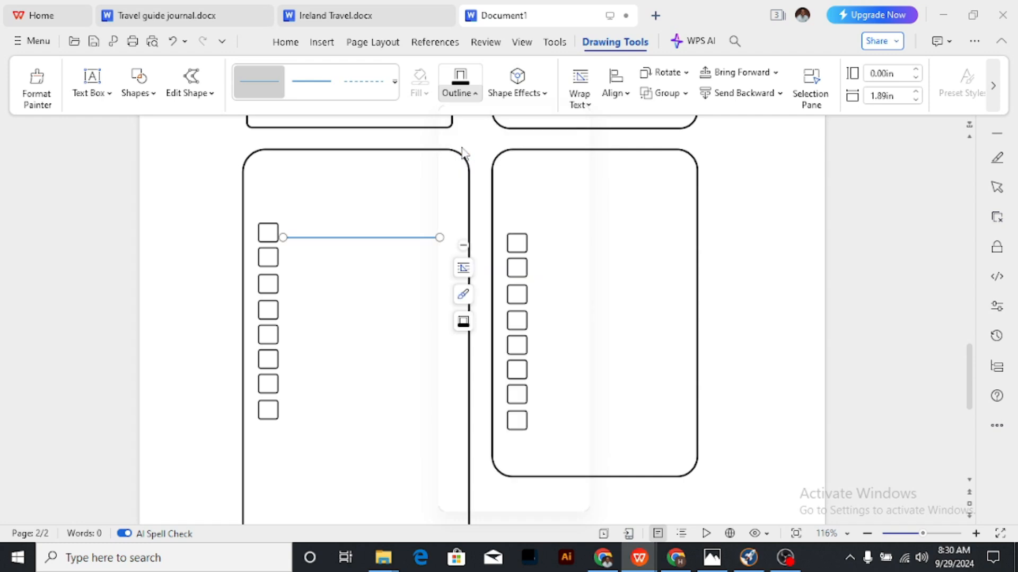
{"action": "left_click", "coordinate": [313, 308]}
Duplicate the writing line in the to-do list box beside the second checkbox and nudge it up slightly.
{"action": "scroll", "coordinate": [328, 302], "scroll_direction": "up", "scroll_amount": 3}
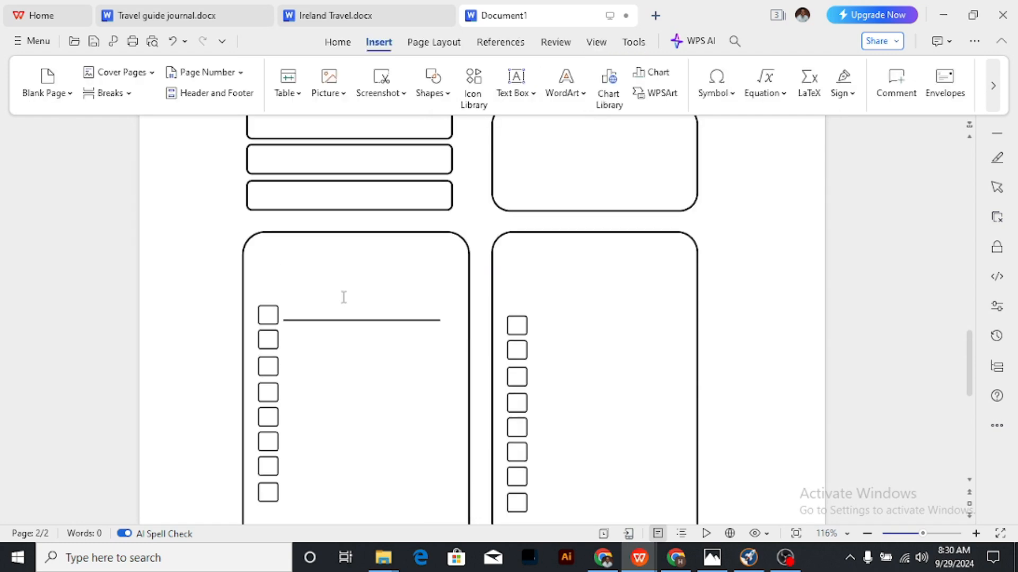
{"action": "scroll", "coordinate": [344, 298], "scroll_direction": "up", "scroll_amount": 15}
{"action": "scroll", "coordinate": [343, 302], "scroll_direction": "down", "scroll_amount": 5}
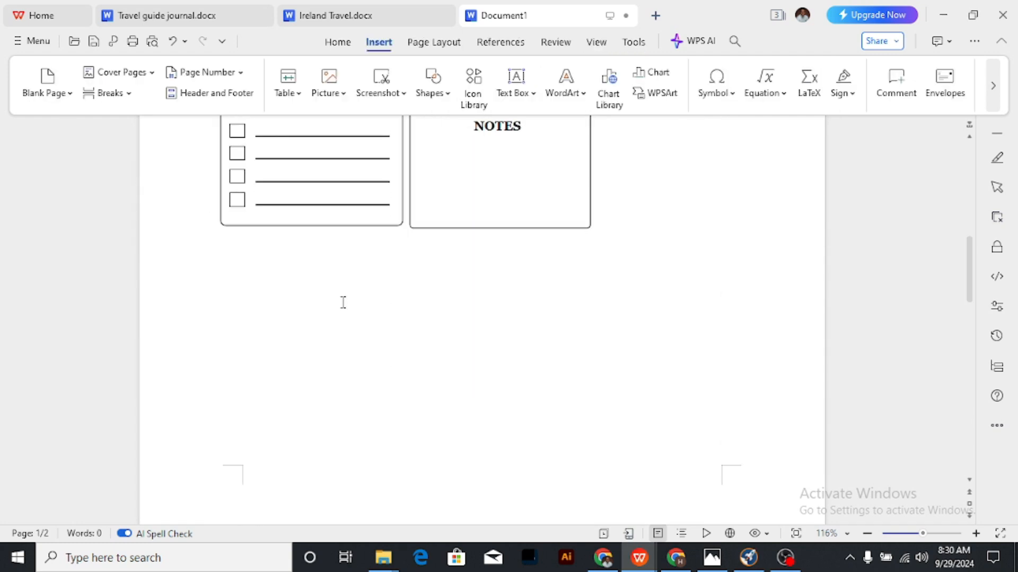
{"action": "scroll", "coordinate": [343, 302], "scroll_direction": "down", "scroll_amount": 15}
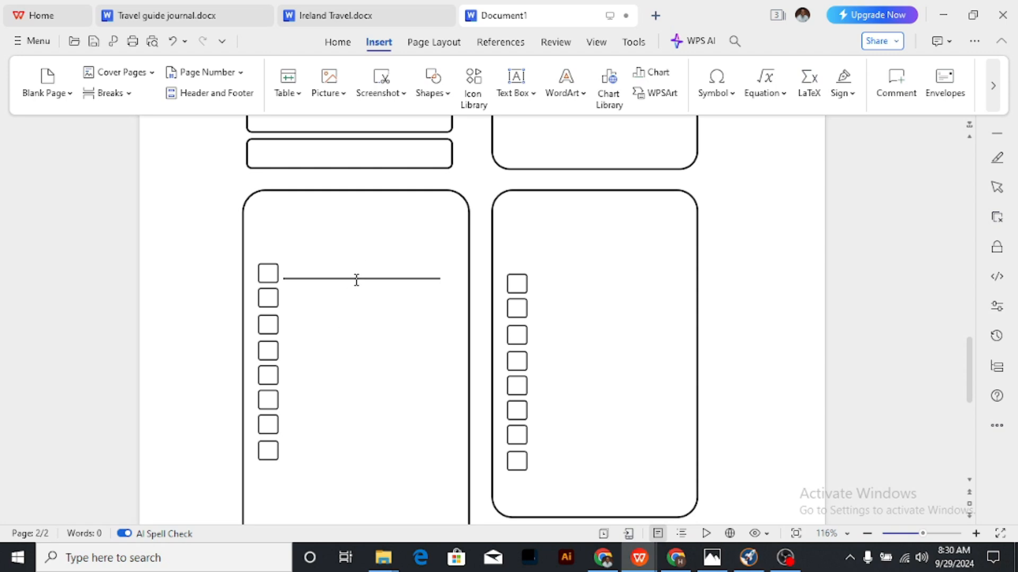
{"action": "left_click", "coordinate": [355, 279]}
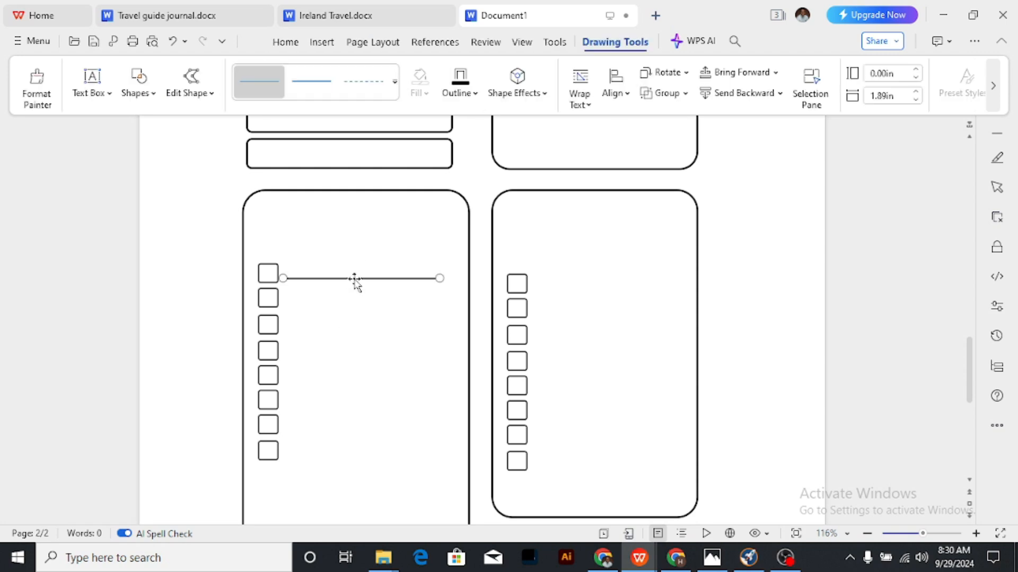
{"action": "left_click_drag", "start_coordinate": [355, 278], "coordinate": [354, 279]}
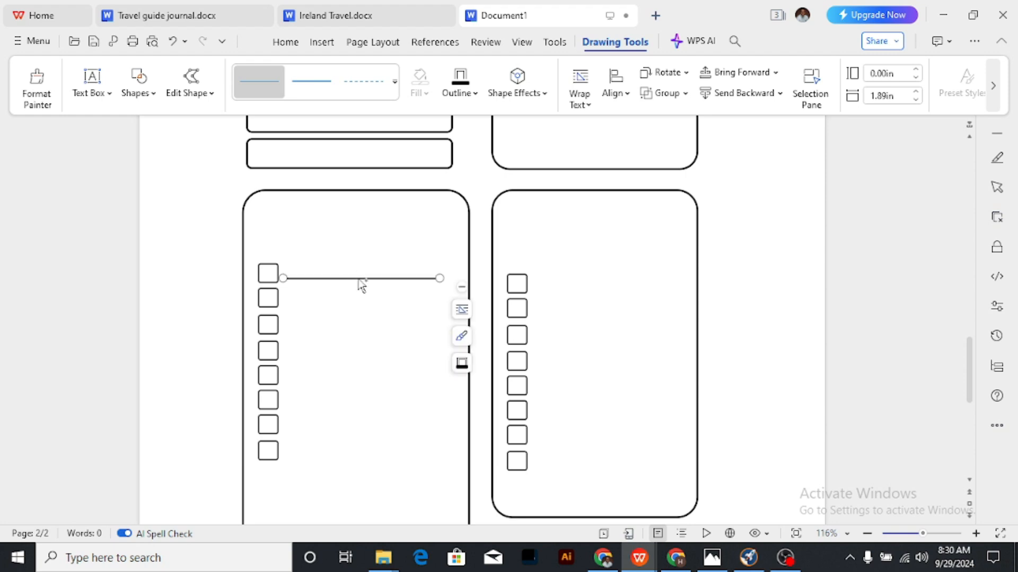
{"action": "left_click_drag", "start_coordinate": [359, 280], "coordinate": [357, 305]}
{"action": "scroll", "coordinate": [373, 311], "scroll_direction": "up", "scroll_amount": 1}
{"action": "scroll", "coordinate": [357, 326], "scroll_direction": "down", "scroll_amount": 2}
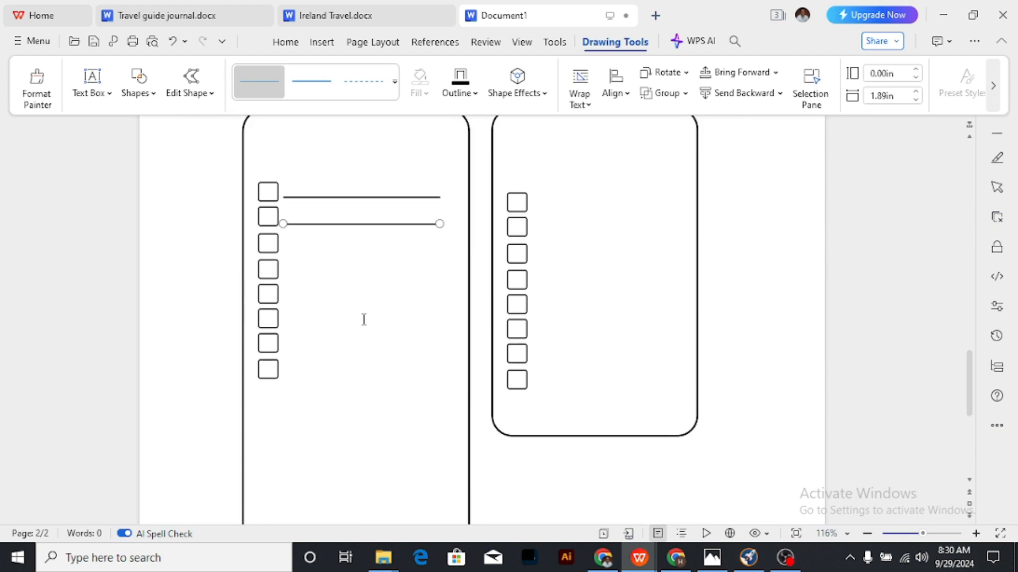
{"action": "key", "text": "Up"}
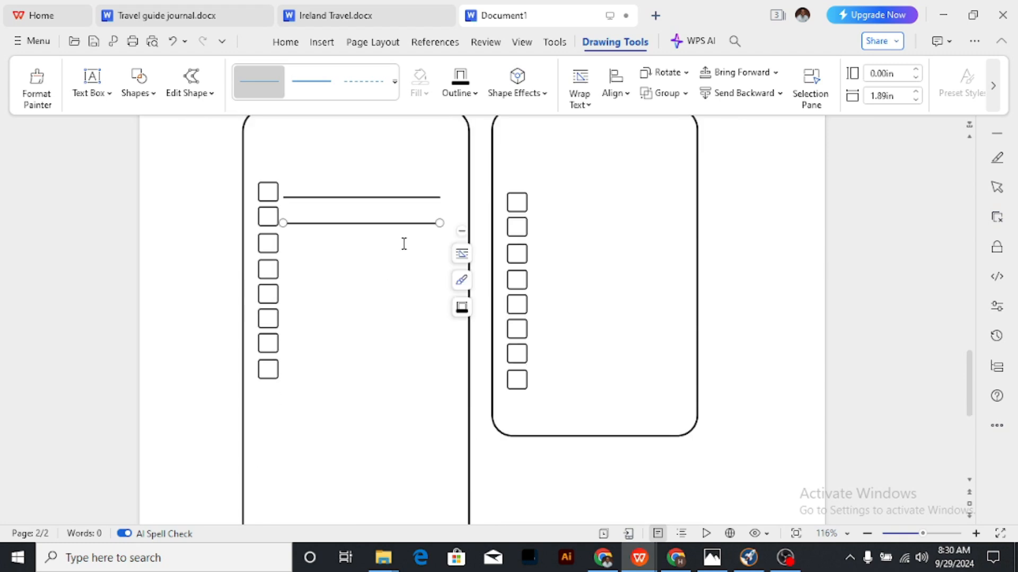
Place copies of the writing line beside the third through eighth checkboxes in the to-do list box and deselect them.
{"action": "left_click_drag", "start_coordinate": [380, 229], "coordinate": [381, 254]}
{"action": "scroll", "coordinate": [383, 255], "scroll_direction": "up", "scroll_amount": 3}
{"action": "scroll", "coordinate": [382, 255], "scroll_direction": "down", "scroll_amount": 3}
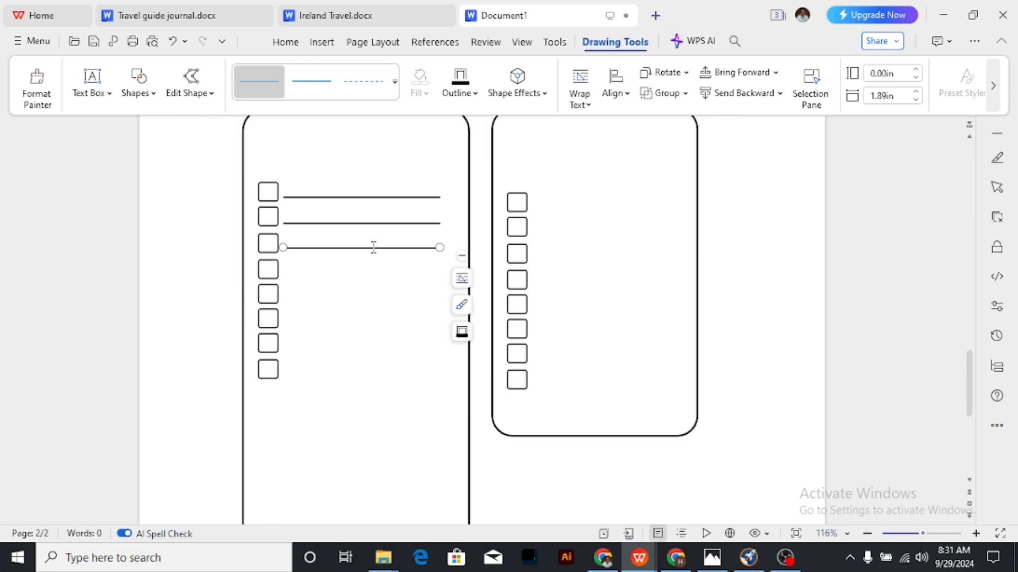
{"action": "left_click_drag", "start_coordinate": [375, 255], "coordinate": [364, 292]}
{"action": "scroll", "coordinate": [371, 277], "scroll_direction": "up", "scroll_amount": 3}
{"action": "scroll", "coordinate": [370, 276], "scroll_direction": "down", "scroll_amount": 3}
{"action": "left_click", "coordinate": [365, 299]}
{"action": "scroll", "coordinate": [365, 298], "scroll_direction": "up", "scroll_amount": 3}
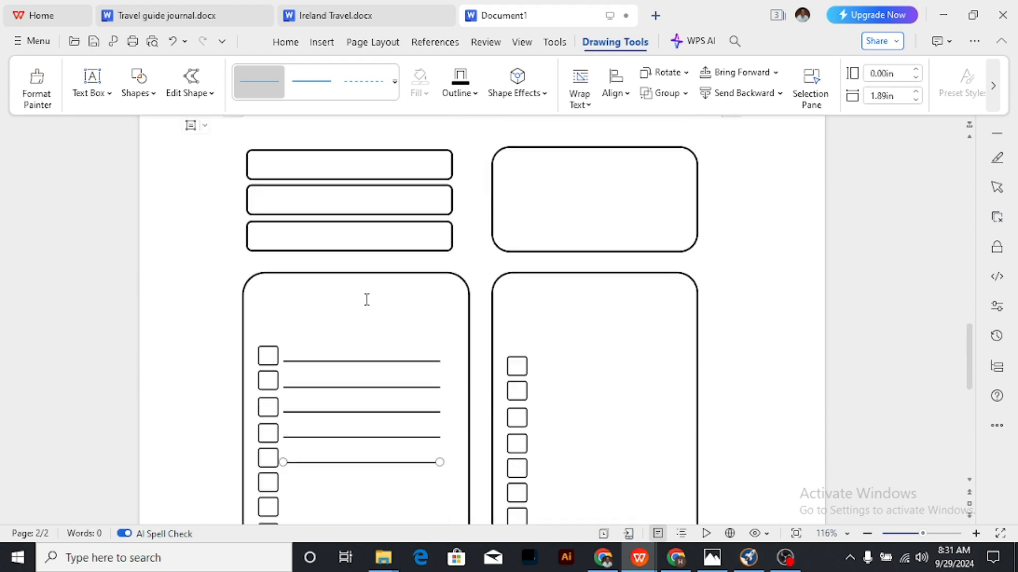
{"action": "scroll", "coordinate": [370, 287], "scroll_direction": "down", "scroll_amount": 4}
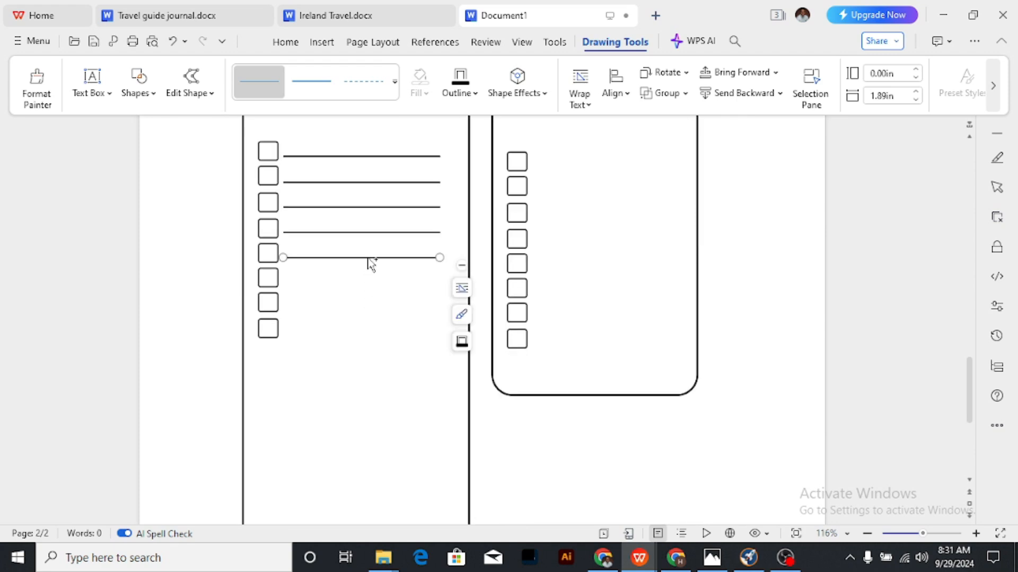
{"action": "left_click_drag", "start_coordinate": [373, 264], "coordinate": [351, 335]}
{"action": "scroll", "coordinate": [372, 282], "scroll_direction": "up", "scroll_amount": 5}
{"action": "scroll", "coordinate": [372, 282], "scroll_direction": "down", "scroll_amount": 5}
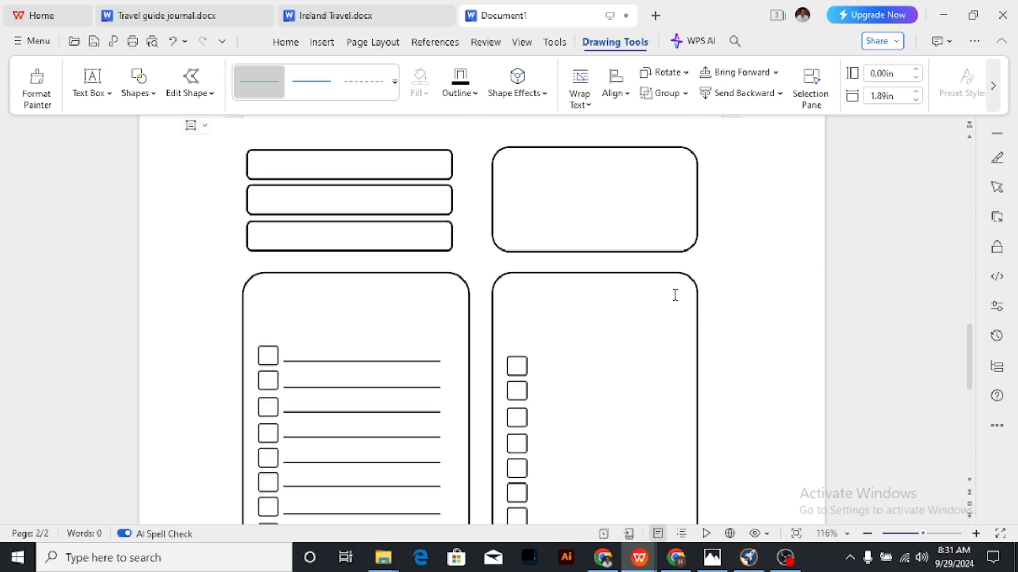
{"action": "left_click", "coordinate": [391, 167]}
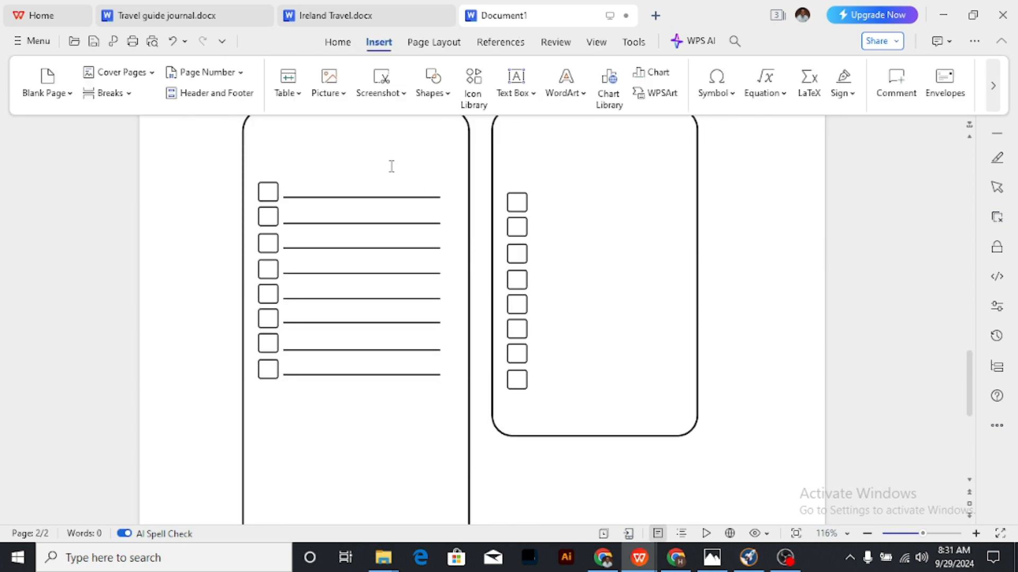
Group the eight writing lines in the to-do list box into one object and deselect it.
{"action": "left_click", "coordinate": [390, 198]}
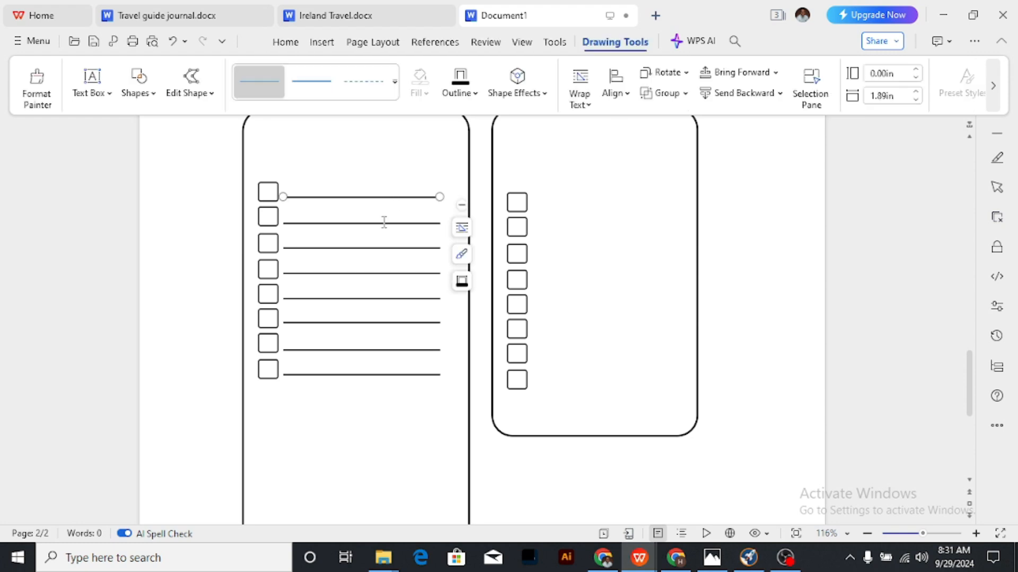
{"action": "left_click", "coordinate": [385, 223], "text": "shift"}
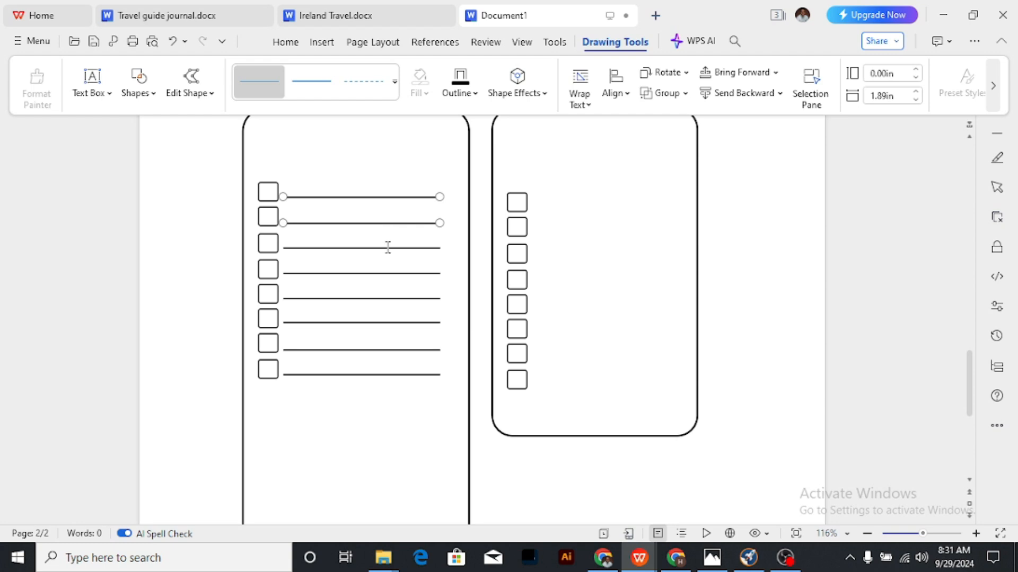
{"action": "left_click", "coordinate": [389, 248], "text": "shift"}
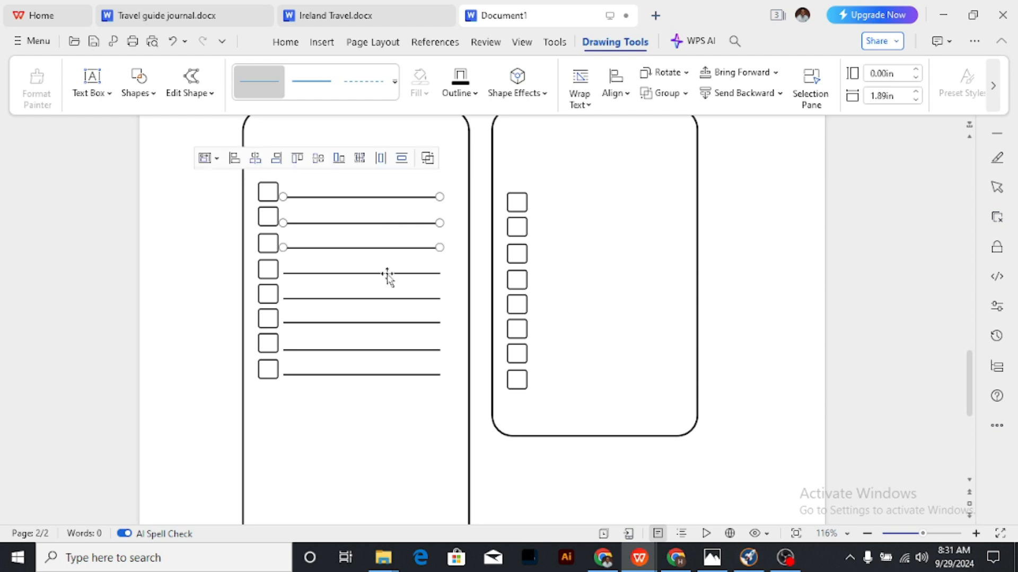
{"action": "left_click", "coordinate": [386, 274], "text": "shift"}
{"action": "left_click", "coordinate": [383, 299], "text": "shift"}
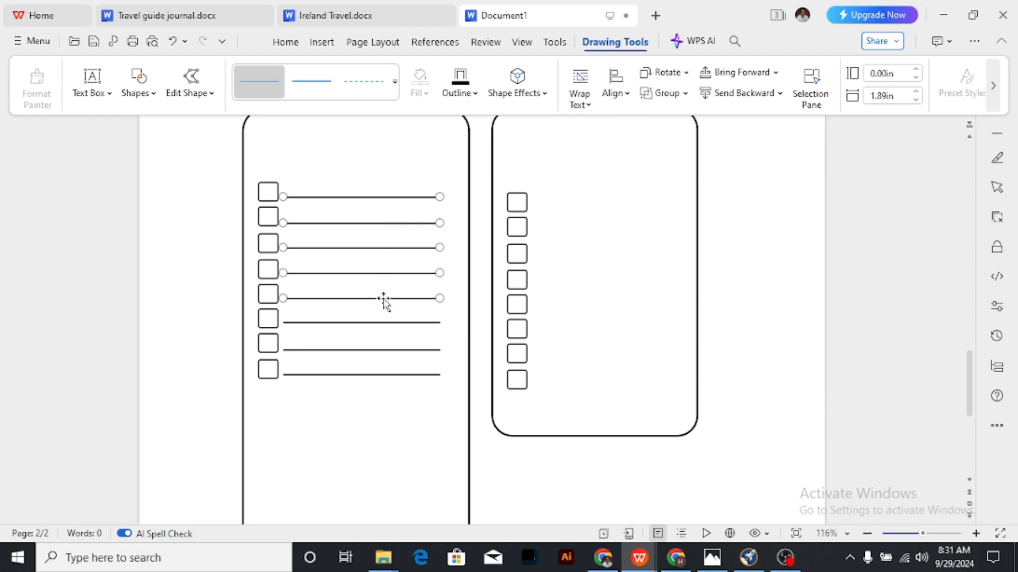
{"action": "left_click", "coordinate": [369, 323], "text": "shift"}
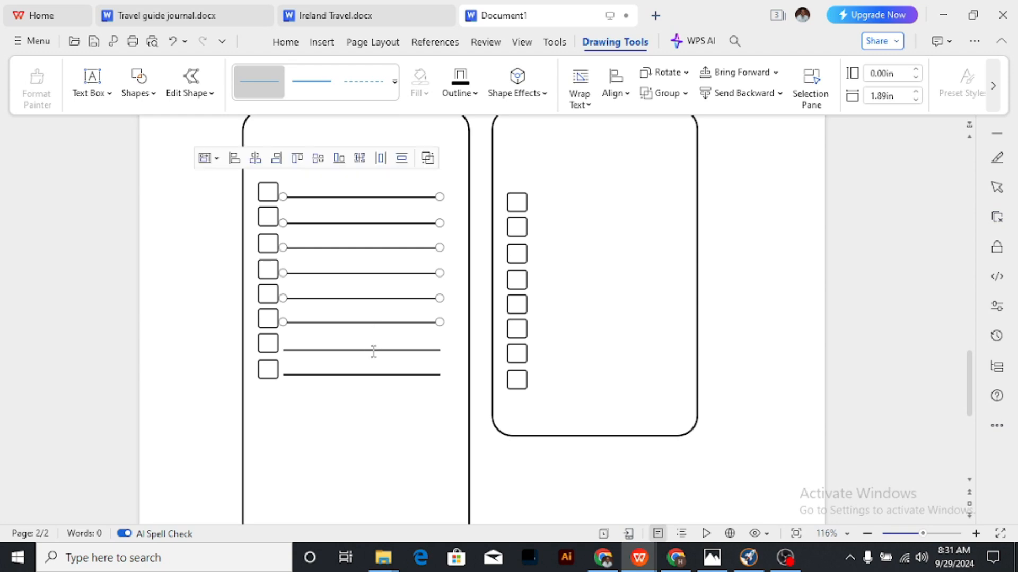
{"action": "left_click", "coordinate": [371, 350], "text": "shift"}
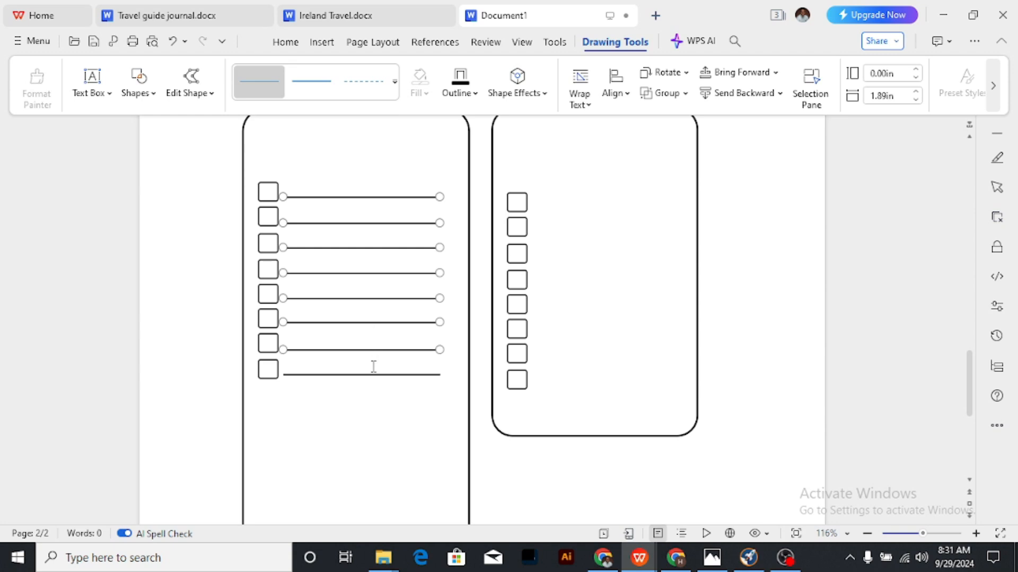
{"action": "left_click", "coordinate": [370, 375], "text": "shift"}
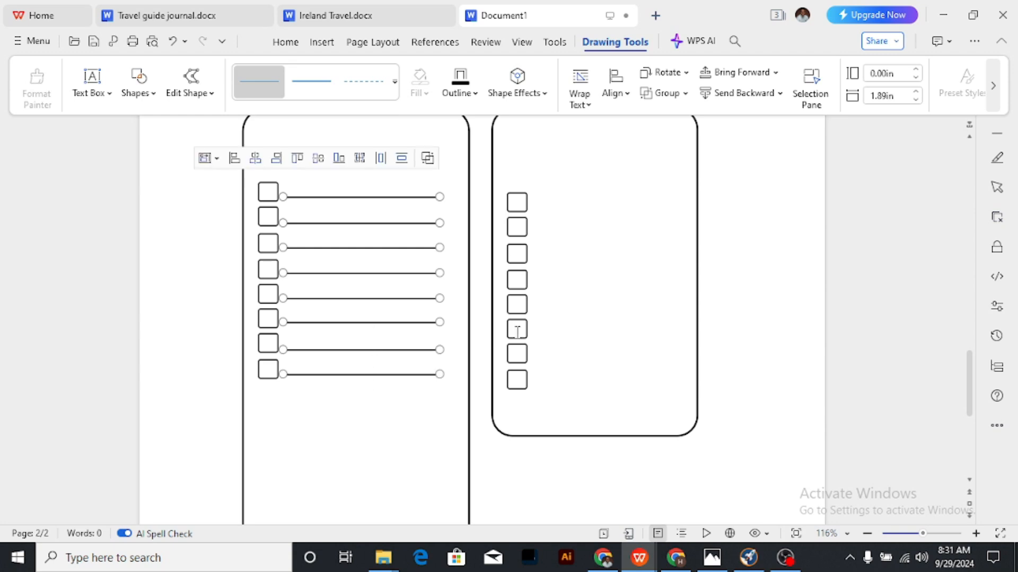
{"action": "left_click", "coordinate": [429, 158]}
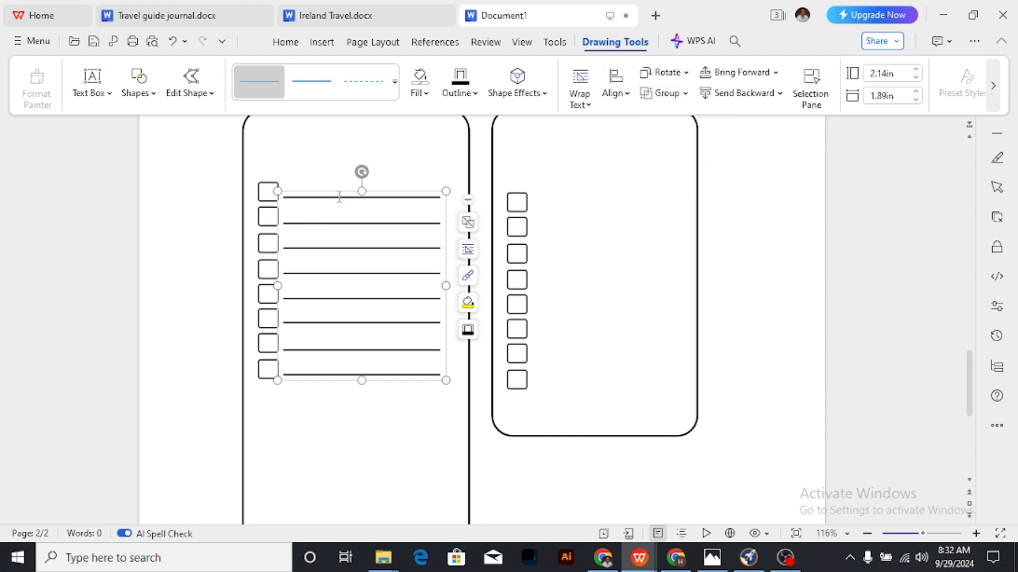
{"action": "left_click", "coordinate": [676, 94]}
{"action": "left_click", "coordinate": [675, 94]}
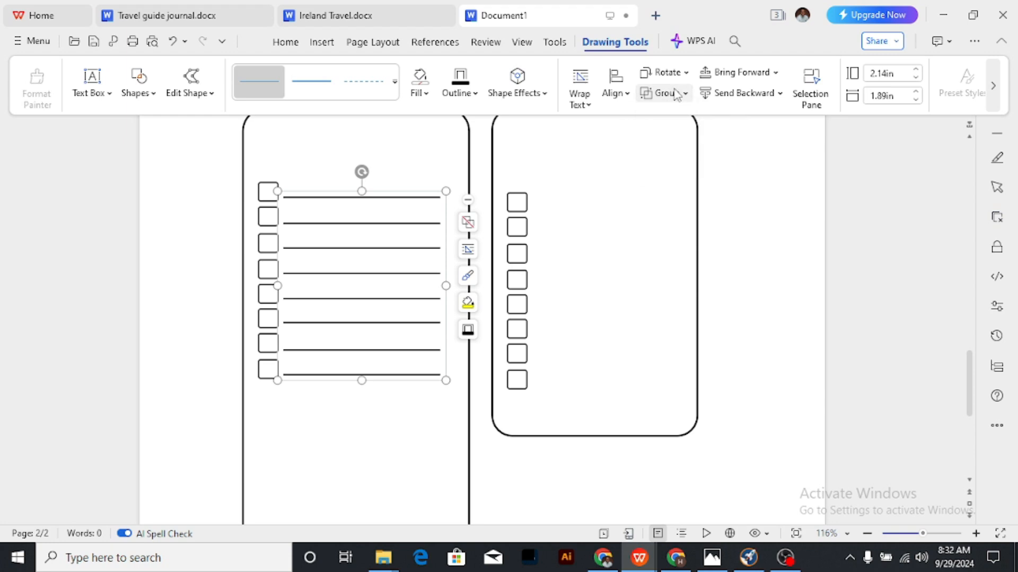
{"action": "left_click", "coordinate": [314, 163]}
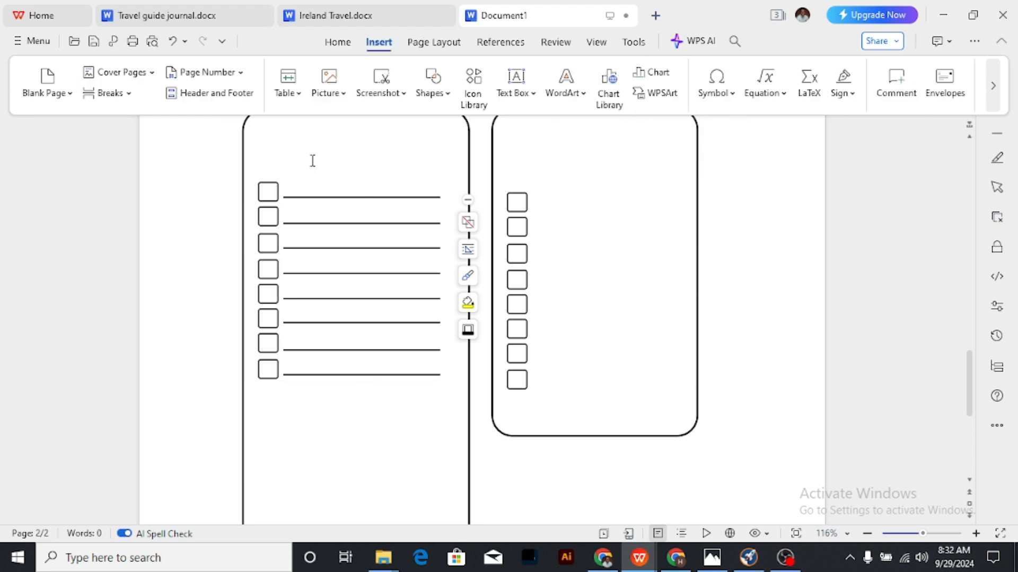
Delete the checkbox column from the places-to-visit box.
{"action": "left_click", "coordinate": [518, 241]}
{"action": "key", "text": "Delete"}
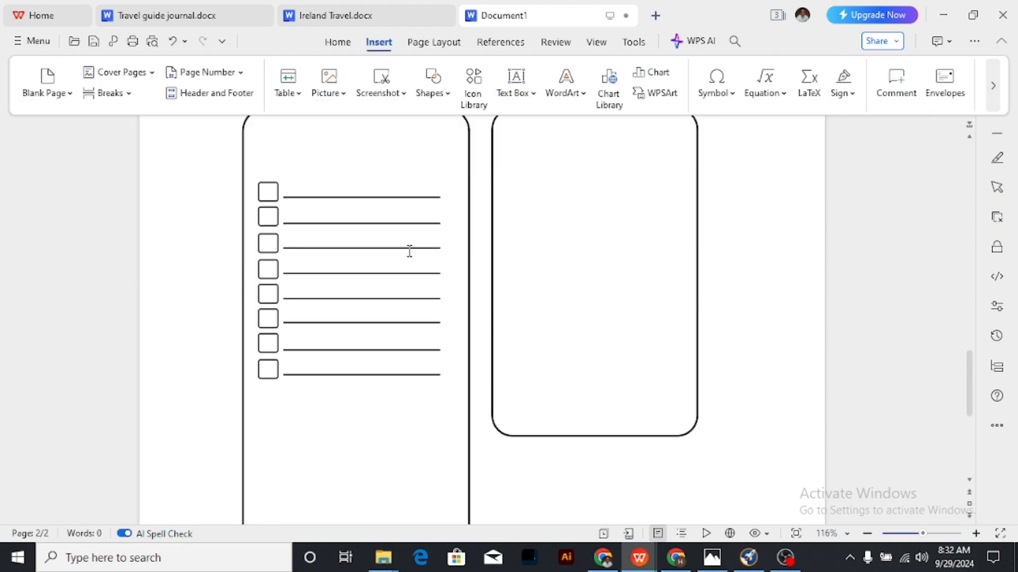
{"action": "scroll", "coordinate": [410, 250], "scroll_direction": "down", "scroll_amount": 3}
{"action": "scroll", "coordinate": [395, 243], "scroll_direction": "up", "scroll_amount": 4}
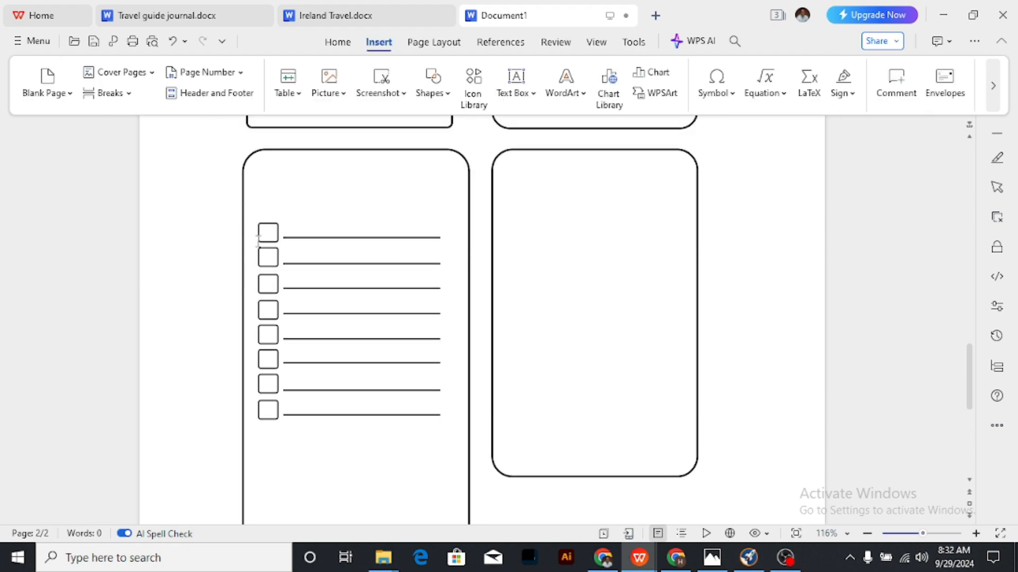
Group the to-do list's checkbox column together with its set of writing lines.
{"action": "left_click", "coordinate": [270, 254]}
{"action": "left_click", "coordinate": [365, 268], "text": "shift"}
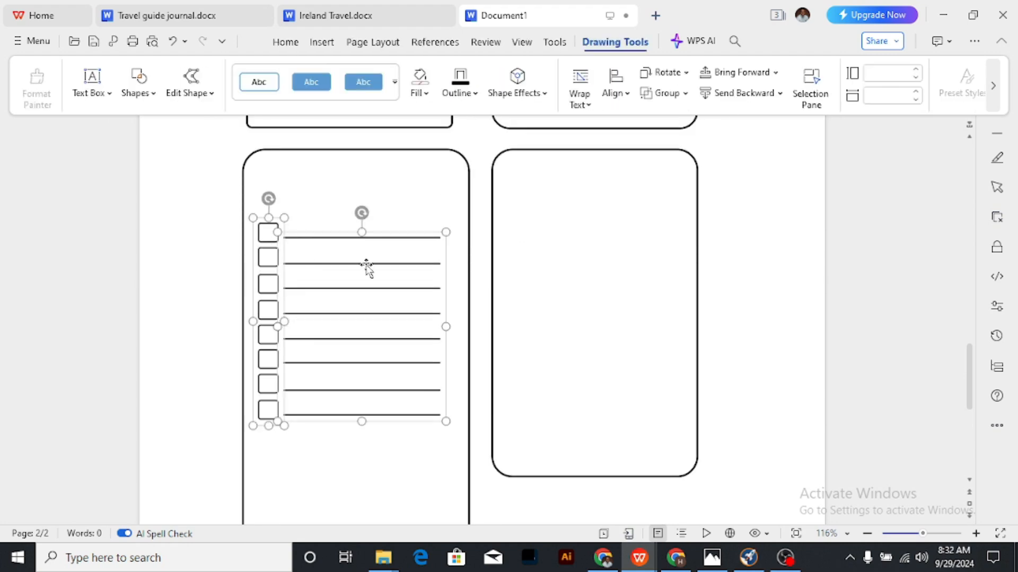
{"action": "left_click", "coordinate": [664, 95]}
{"action": "left_click", "coordinate": [677, 123]}
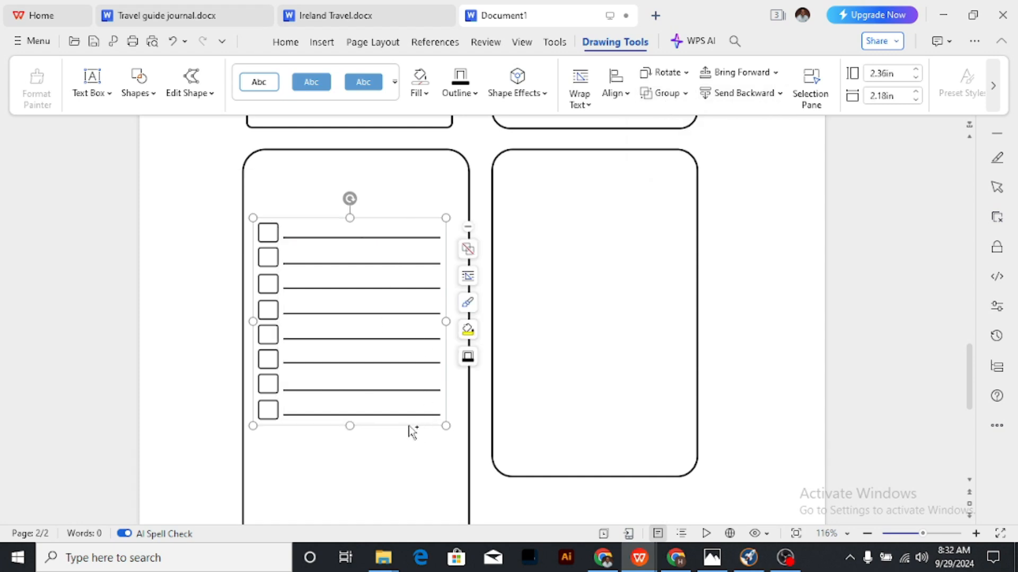
Duplicate the grouped checkboxes and lines into the places-to-visit box, level with the original, and deselect the copy.
{"action": "left_click_drag", "start_coordinate": [413, 432], "coordinate": [654, 406]}
{"action": "scroll", "coordinate": [760, 291], "scroll_direction": "up", "scroll_amount": 2}
{"action": "left_click", "coordinate": [783, 249]}
{"action": "scroll", "coordinate": [771, 236], "scroll_direction": "down", "scroll_amount": 4}
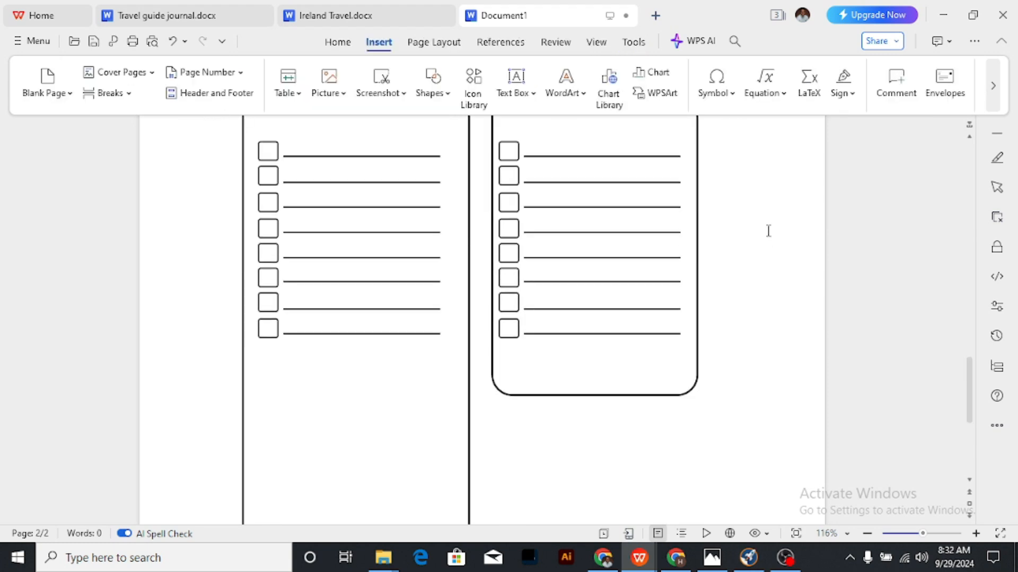
{"action": "scroll", "coordinate": [233, 267], "scroll_direction": "up", "scroll_amount": 4}
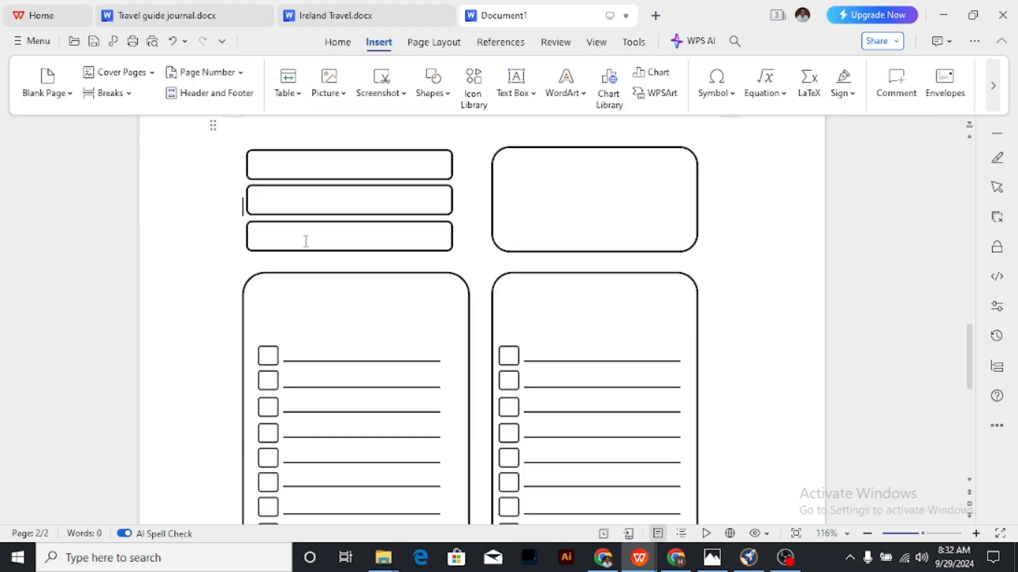
Duplicate the grouped checkboxes and lines directly below the original in the to-do list box and deselect the copy.
{"action": "scroll", "coordinate": [304, 238], "scroll_direction": "down", "scroll_amount": 5}
{"action": "scroll", "coordinate": [304, 239], "scroll_direction": "down", "scroll_amount": 4}
{"action": "scroll", "coordinate": [303, 238], "scroll_direction": "up", "scroll_amount": 4}
{"action": "scroll", "coordinate": [303, 238], "scroll_direction": "down", "scroll_amount": 3}
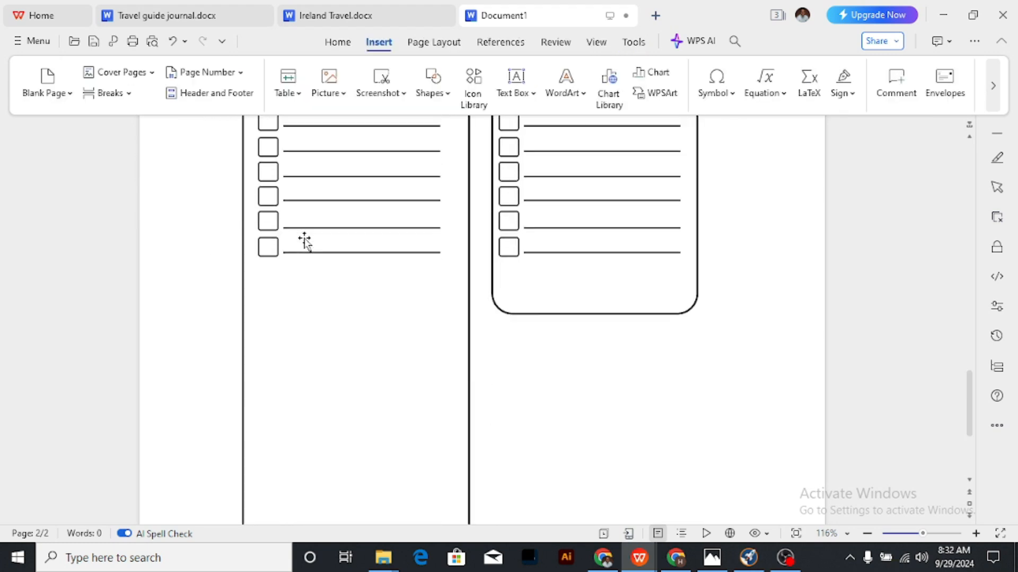
{"action": "mouse_move", "coordinate": [348, 176]}
{"action": "left_mouse_down"}
{"action": "mouse_move", "coordinate": [345, 391]}
{"action": "mouse_move", "coordinate": [348, 382]}
{"action": "left_mouse_up"}
{"action": "left_click", "coordinate": [719, 220]}
{"action": "scroll", "coordinate": [718, 220], "scroll_direction": "down", "scroll_amount": 5}
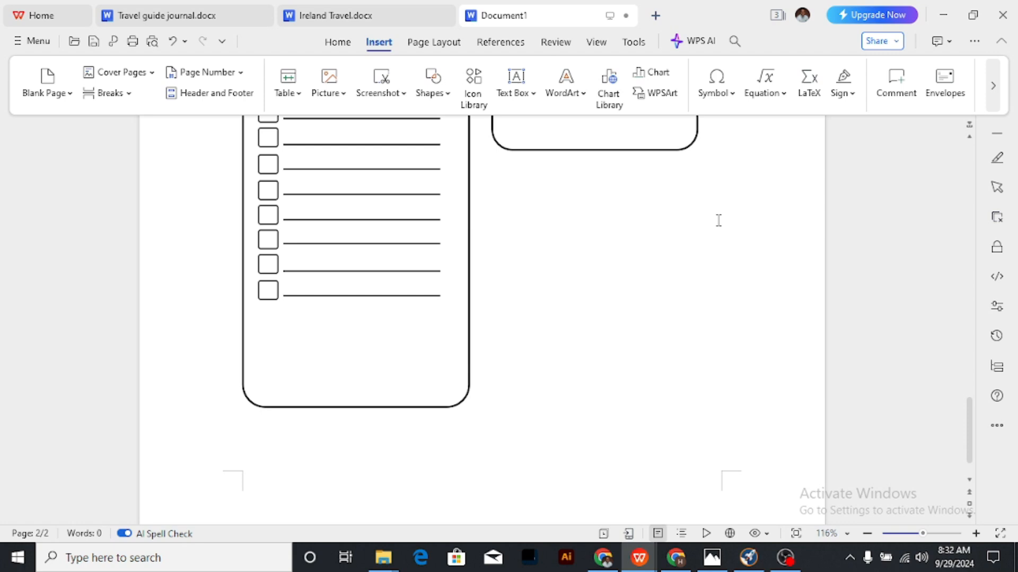
{"action": "scroll", "coordinate": [630, 248], "scroll_direction": "up", "scroll_amount": 5}
{"action": "scroll", "coordinate": [630, 247], "scroll_direction": "down", "scroll_amount": 5}
{"action": "scroll", "coordinate": [663, 259], "scroll_direction": "up", "scroll_amount": 8}
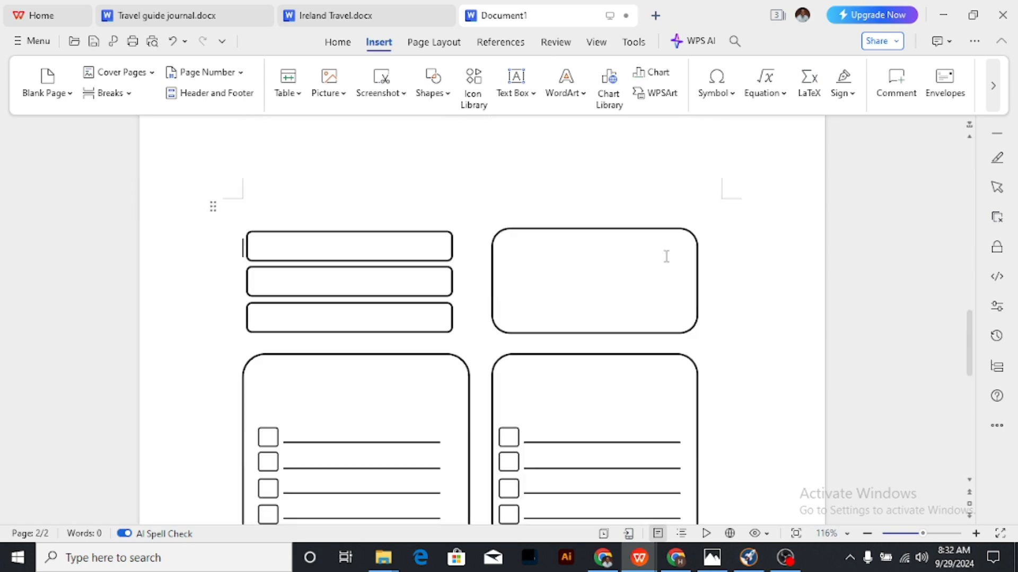
Shorten the to-do list box from its lower edge to about 6.02 in high, ending just below the last checkbox.
{"action": "scroll", "coordinate": [555, 308], "scroll_direction": "down", "scroll_amount": 5}
{"action": "scroll", "coordinate": [555, 308], "scroll_direction": "down", "scroll_amount": 3}
{"action": "left_click", "coordinate": [370, 492]}
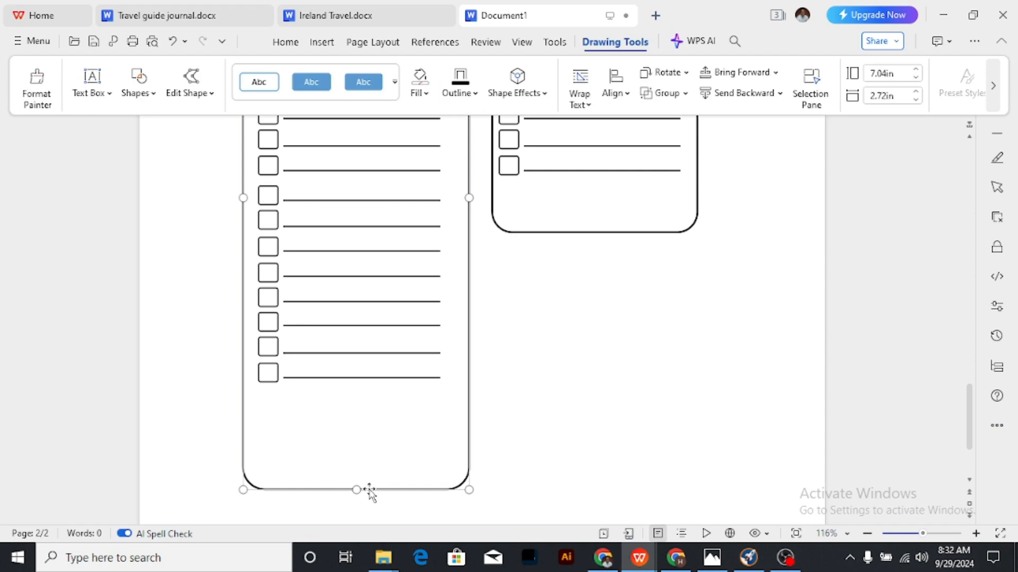
{"action": "left_click_drag", "start_coordinate": [354, 486], "coordinate": [379, 404]}
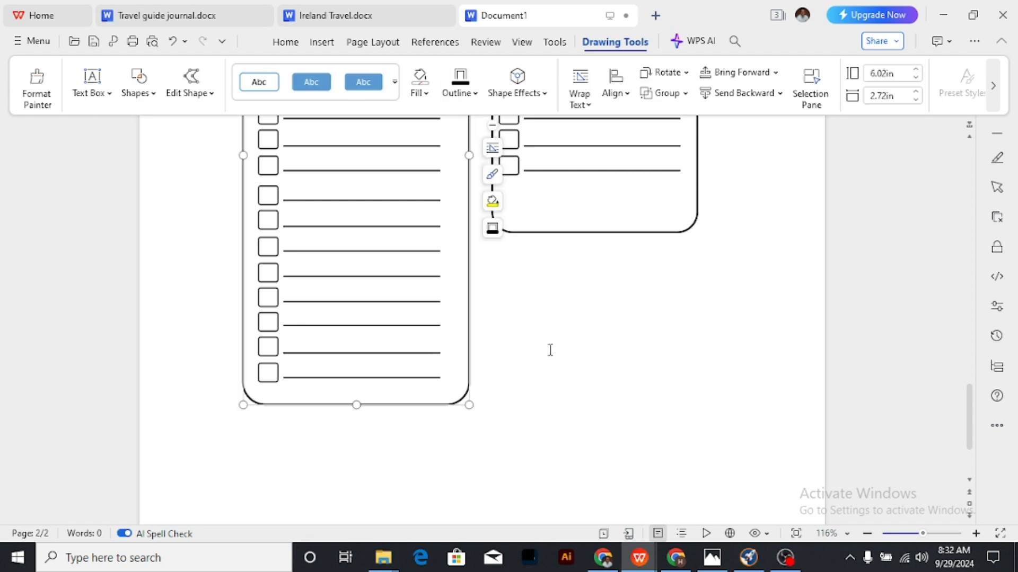
Reduce the corner rounding of the to-do list box and the places-to-visit box, and deselect them.
{"action": "scroll", "coordinate": [327, 272], "scroll_direction": "up", "scroll_amount": 8}
{"action": "left_click_drag", "start_coordinate": [266, 232], "coordinate": [254, 231]}
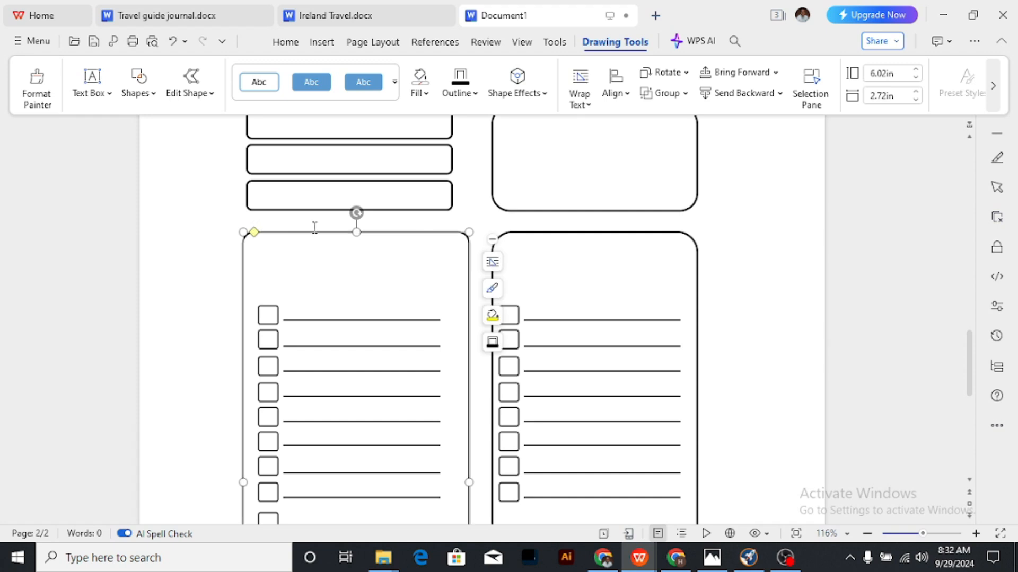
{"action": "left_click", "coordinate": [676, 236]}
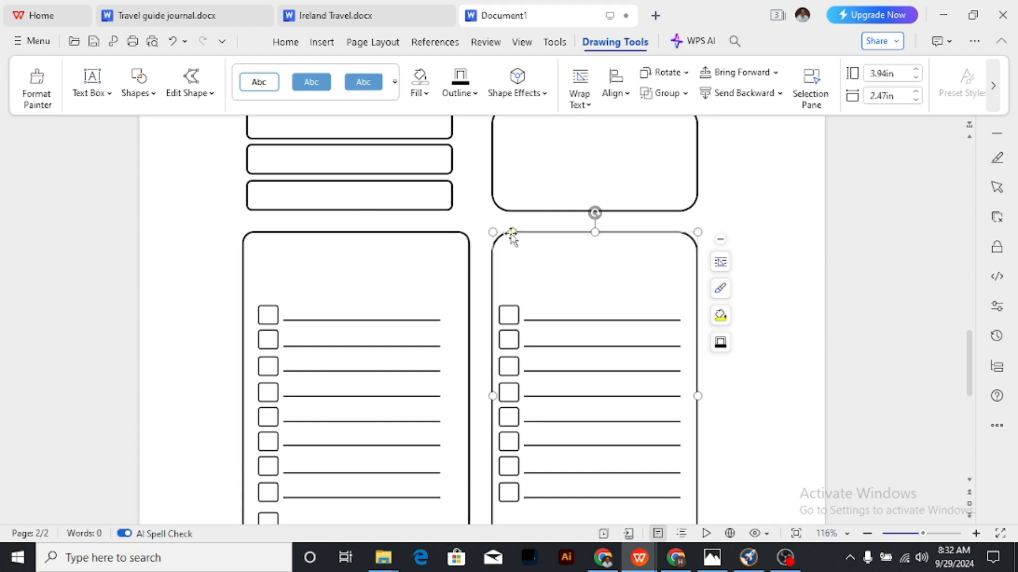
{"action": "scroll", "coordinate": [510, 236], "scroll_direction": "up", "scroll_amount": 1}
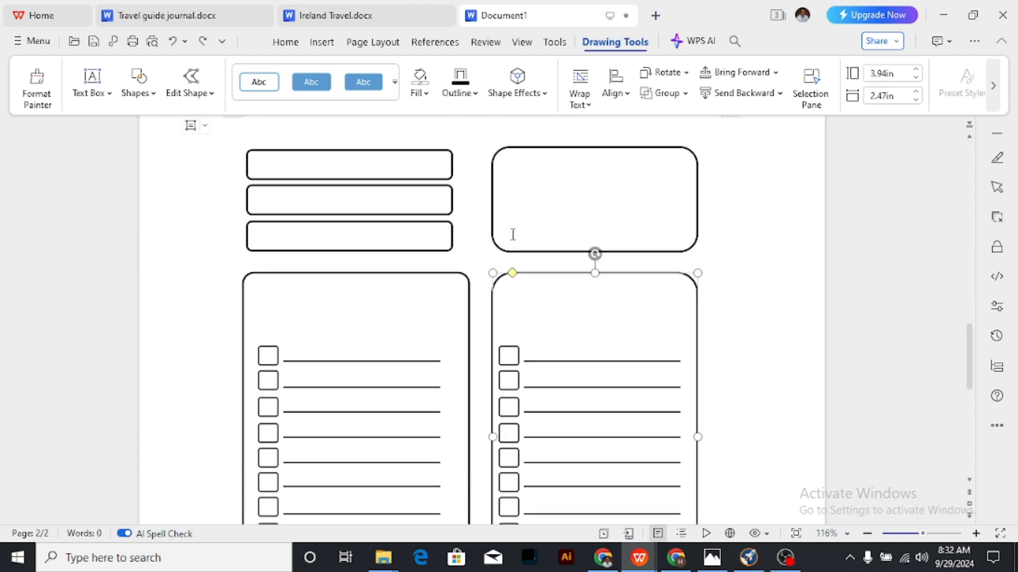
{"action": "left_click_drag", "start_coordinate": [512, 276], "coordinate": [496, 277]}
{"action": "left_click", "coordinate": [772, 215]}
Nudge the grouped checkboxes and lines slightly to the right inside the places-to-visit box and deselect the group.
{"action": "scroll", "coordinate": [527, 243], "scroll_direction": "down", "scroll_amount": 9}
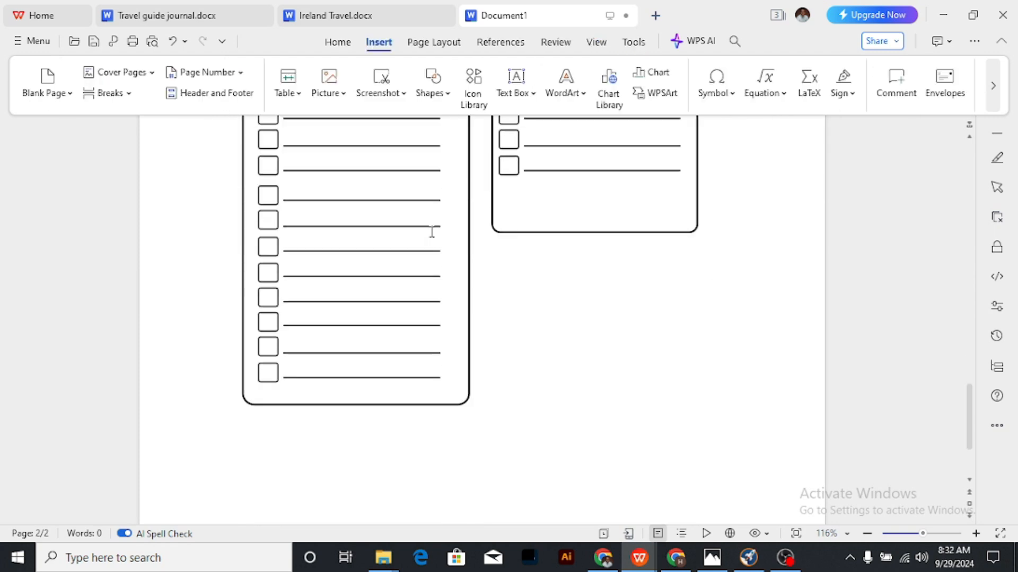
{"action": "scroll", "coordinate": [432, 232], "scroll_direction": "up", "scroll_amount": 6}
{"action": "left_click", "coordinate": [593, 266]}
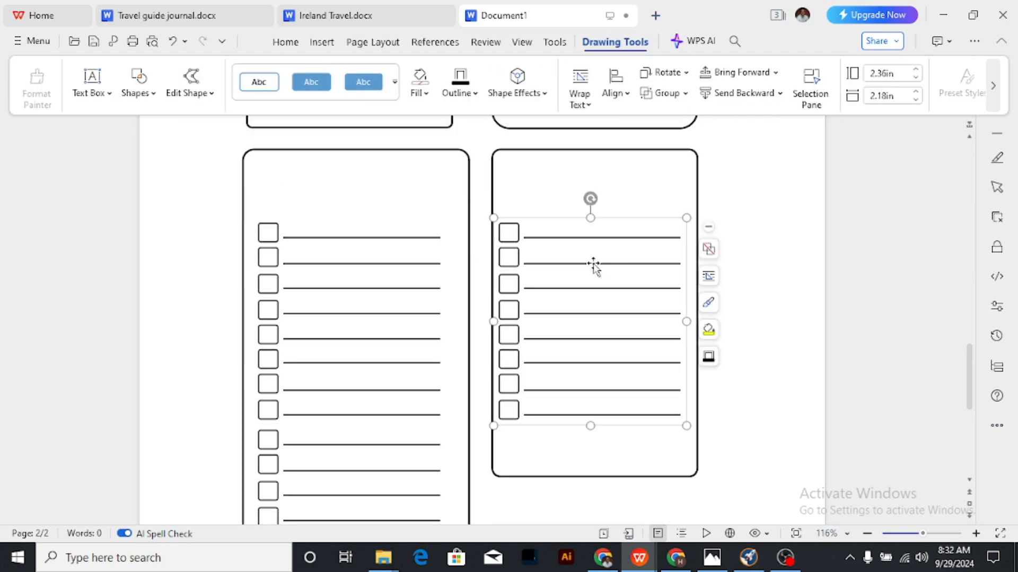
{"action": "left_click", "coordinate": [802, 229]}
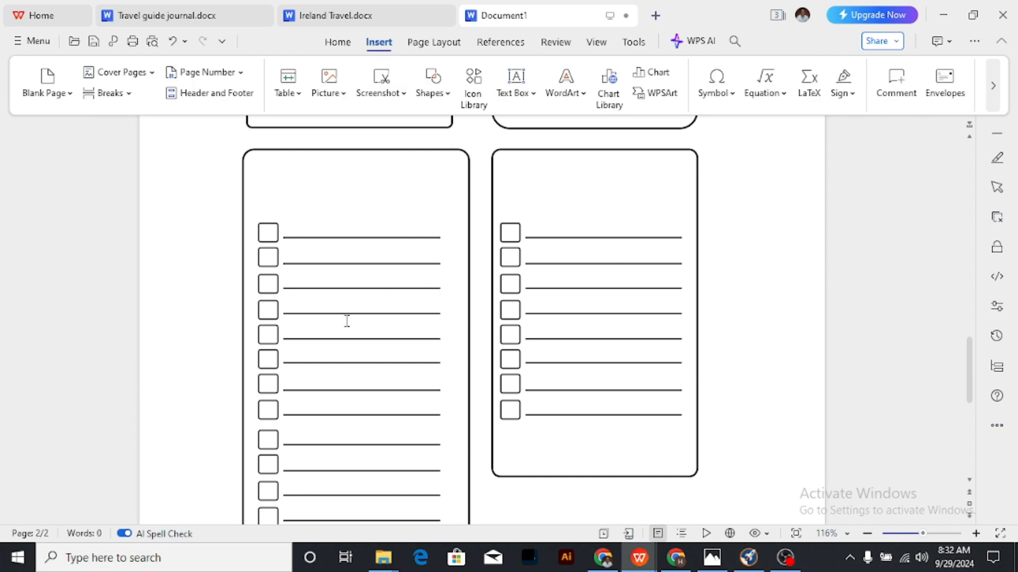
Duplicate the weather box directly below the places-to-visit box to form the notes box, following the first page's layout.
{"action": "scroll", "coordinate": [347, 321], "scroll_direction": "down", "scroll_amount": 2}
{"action": "scroll", "coordinate": [352, 309], "scroll_direction": "up", "scroll_amount": 9}
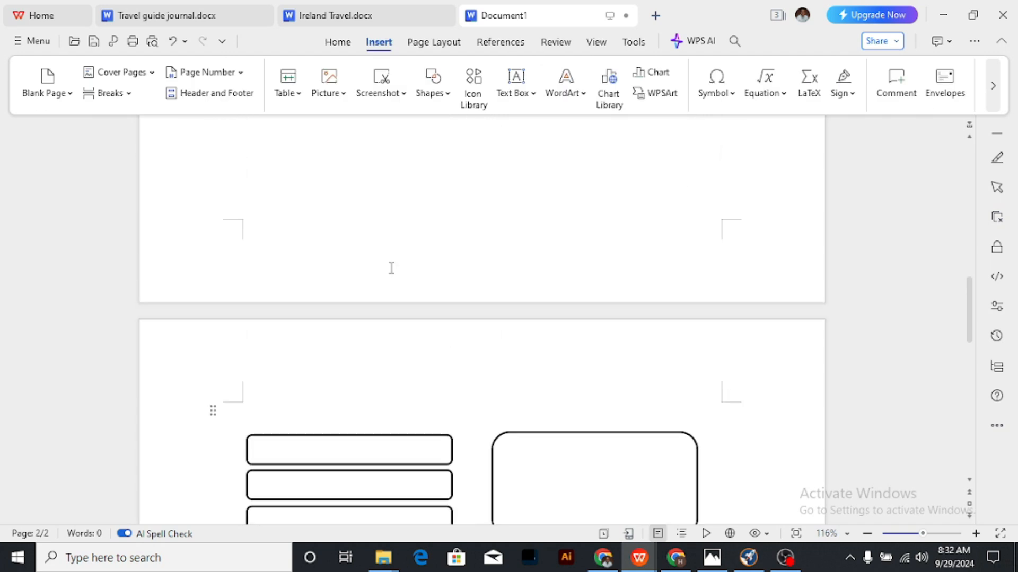
{"action": "scroll", "coordinate": [391, 267], "scroll_direction": "up", "scroll_amount": 20}
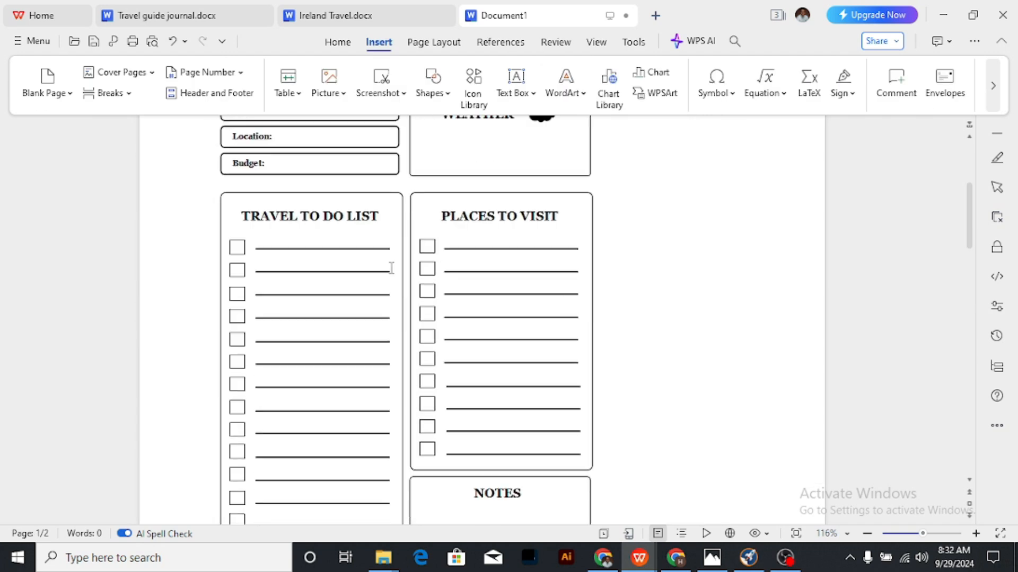
{"action": "scroll", "coordinate": [391, 267], "scroll_direction": "down", "scroll_amount": 9}
{"action": "scroll", "coordinate": [474, 249], "scroll_direction": "up", "scroll_amount": 2}
{"action": "scroll", "coordinate": [508, 297], "scroll_direction": "down", "scroll_amount": 3}
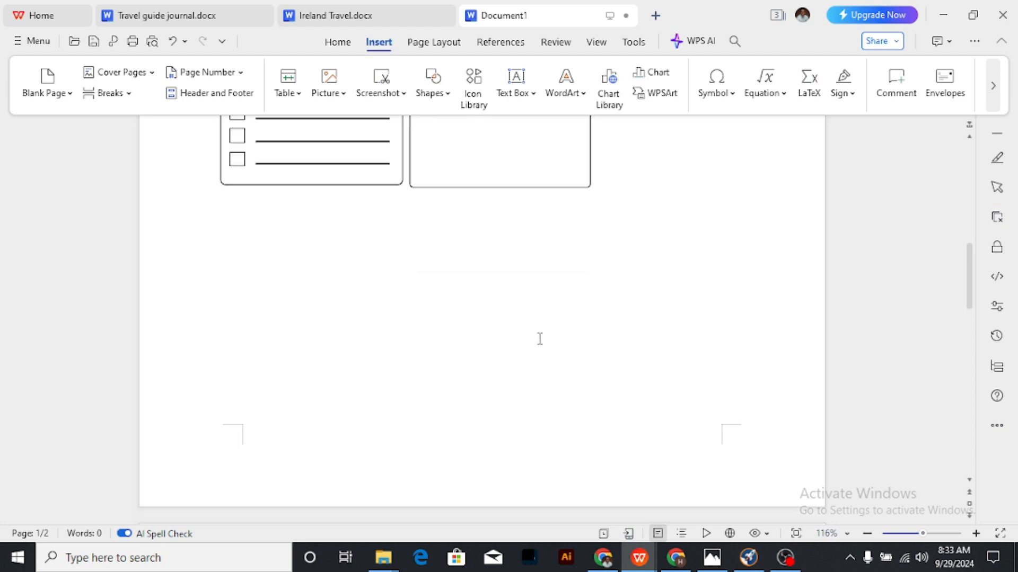
{"action": "scroll", "coordinate": [540, 339], "scroll_direction": "down", "scroll_amount": 18}
{"action": "scroll", "coordinate": [568, 329], "scroll_direction": "up", "scroll_amount": 6}
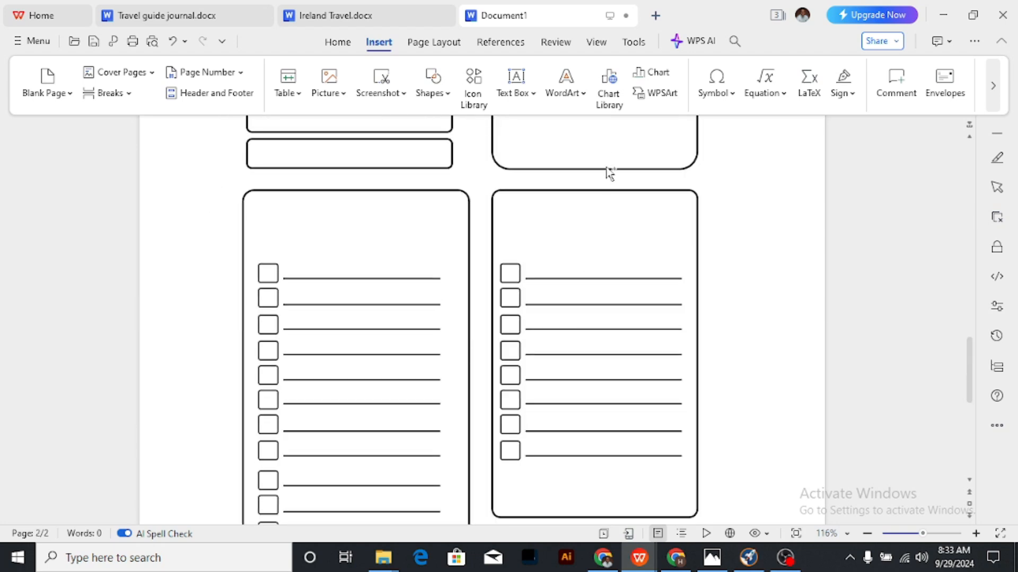
{"action": "mouse_move", "coordinate": [610, 173]}
{"action": "left_mouse_down"}
{"action": "mouse_move", "coordinate": [638, 234]}
{"action": "mouse_move", "coordinate": [627, 504]}
{"action": "mouse_move", "coordinate": [605, 497]}
{"action": "mouse_move", "coordinate": [620, 377]}
{"action": "mouse_move", "coordinate": [634, 413]}
{"action": "mouse_move", "coordinate": [626, 473]}
{"action": "left_mouse_up"}
{"action": "scroll", "coordinate": [625, 403], "scroll_direction": "down", "scroll_amount": 2}
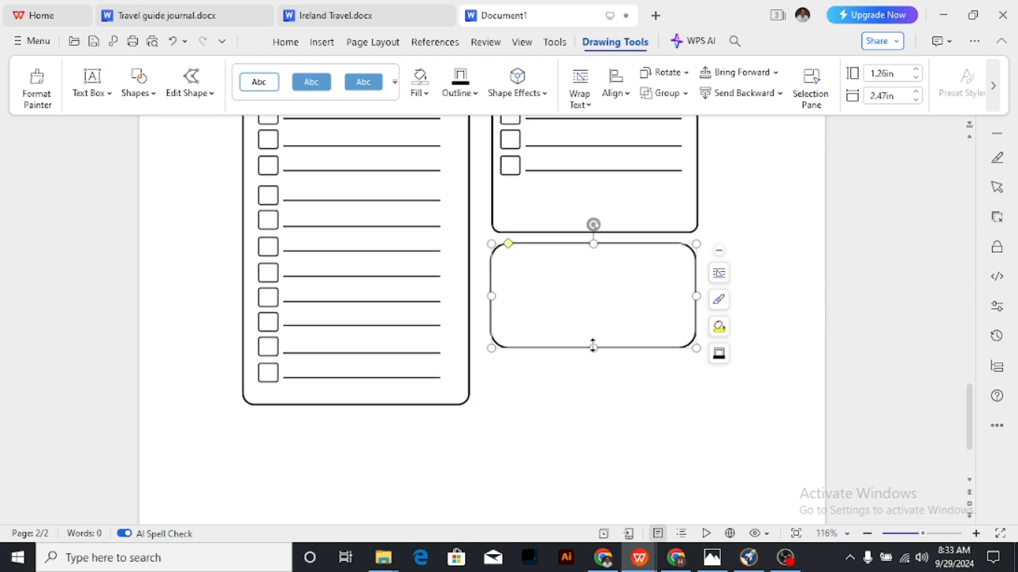
Extend the notes box downward to about 1.92 in high, level with the to-do list box, and reduce its corner rounding.
{"action": "left_click_drag", "start_coordinate": [593, 347], "coordinate": [584, 402]}
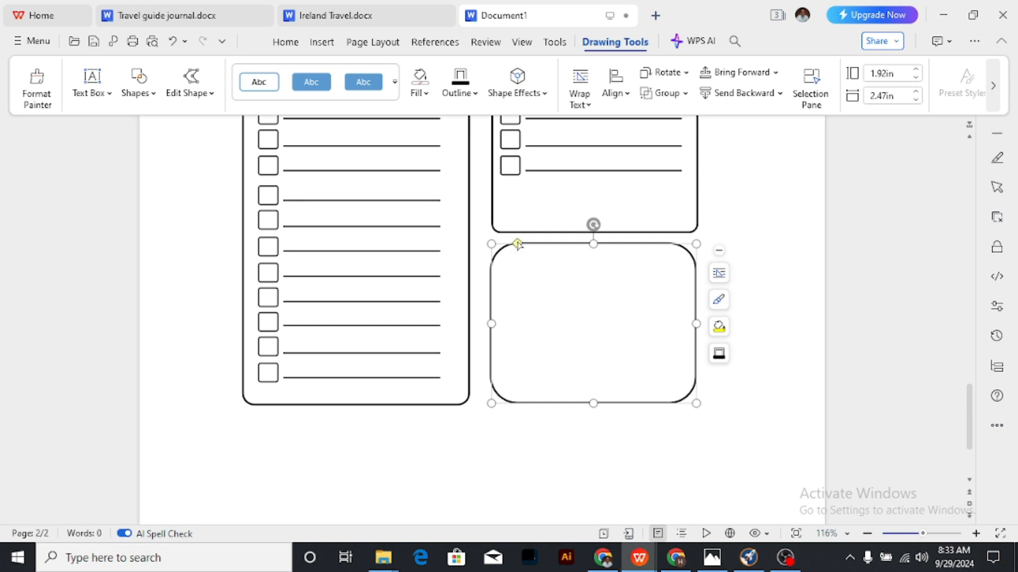
{"action": "left_click_drag", "start_coordinate": [517, 244], "coordinate": [501, 244]}
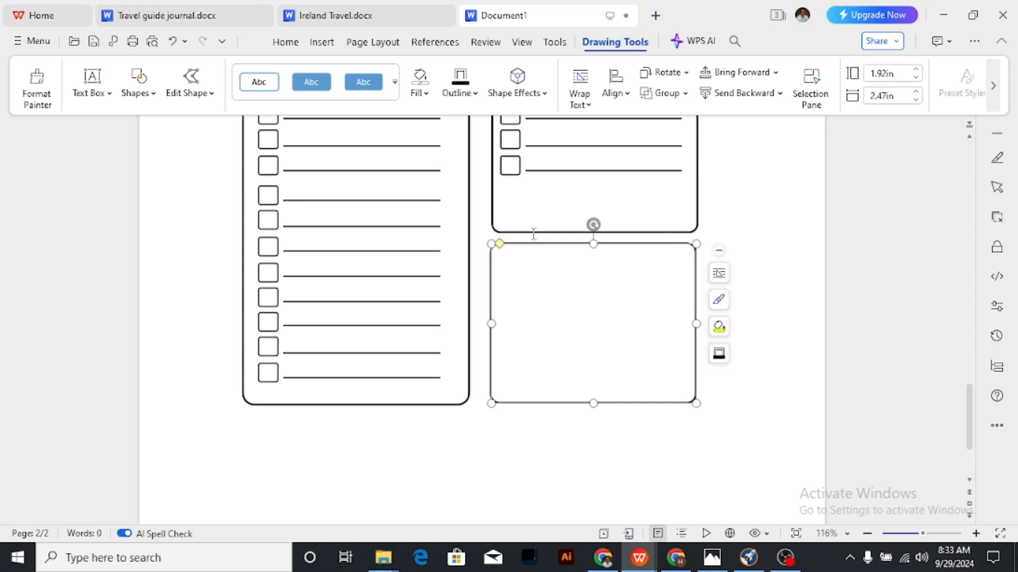
{"action": "left_click", "coordinate": [751, 166]}
Compare the rebuilt boxes on the second page with the reference layout on the first page.
{"action": "scroll", "coordinate": [741, 188], "scroll_direction": "up", "scroll_amount": 2}
{"action": "scroll", "coordinate": [744, 187], "scroll_direction": "down", "scroll_amount": 2}
{"action": "scroll", "coordinate": [744, 187], "scroll_direction": "down", "scroll_amount": 2}
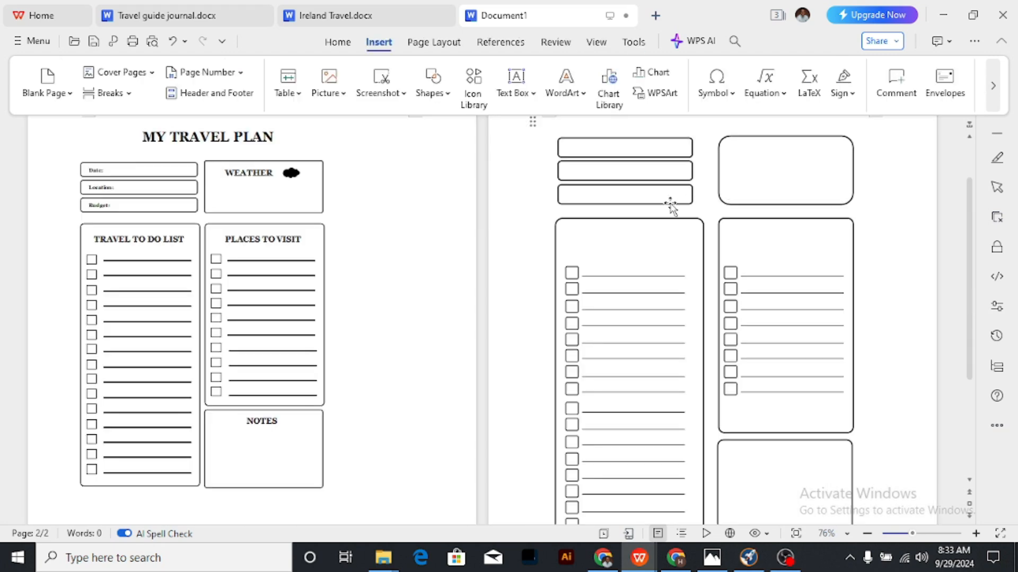
{"action": "scroll", "coordinate": [798, 227], "scroll_direction": "down", "scroll_amount": 3}
{"action": "scroll", "coordinate": [804, 233], "scroll_direction": "up", "scroll_amount": 1}
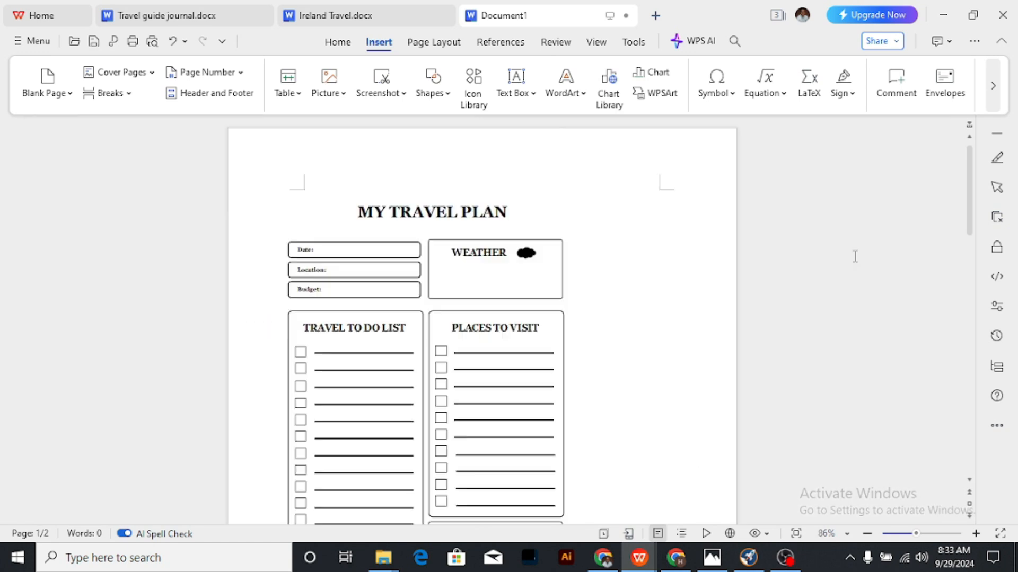
{"action": "scroll", "coordinate": [577, 237], "scroll_direction": "down", "scroll_amount": 5}
{"action": "scroll", "coordinate": [578, 239], "scroll_direction": "down", "scroll_amount": 4}
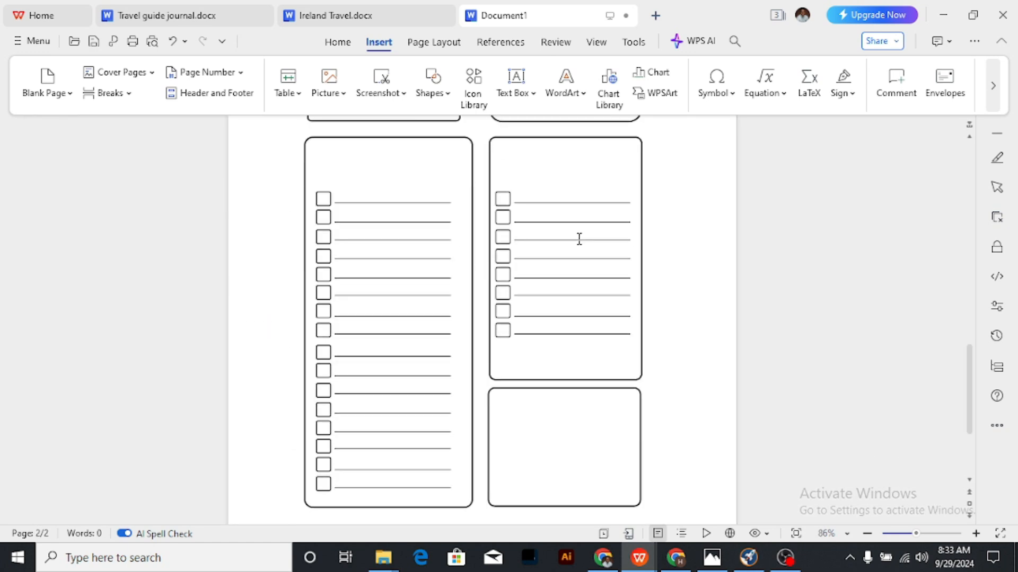
{"action": "scroll", "coordinate": [391, 255], "scroll_direction": "up", "scroll_amount": 2}
{"action": "scroll", "coordinate": [391, 253], "scroll_direction": "up", "scroll_amount": 8}
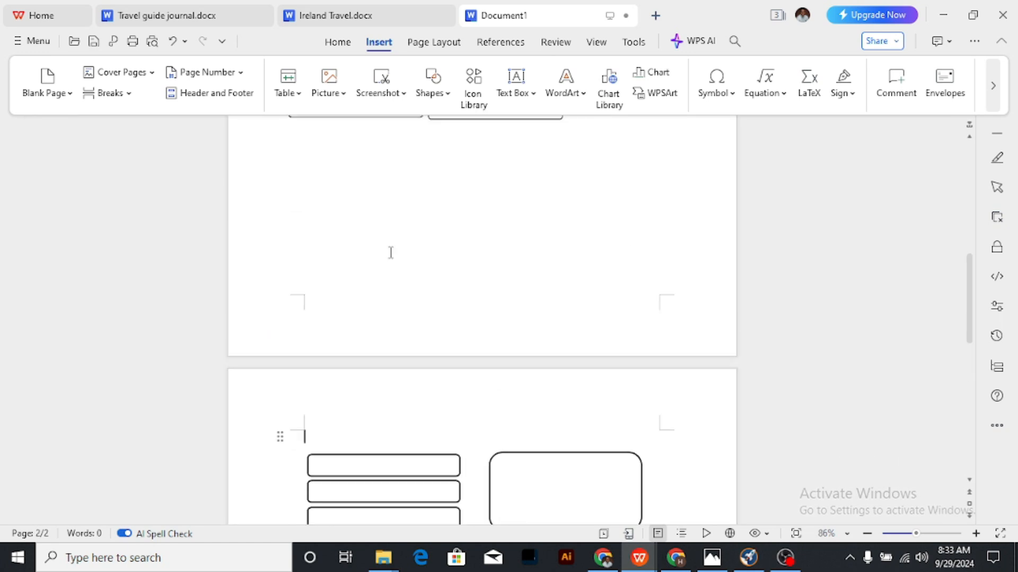
{"action": "scroll", "coordinate": [406, 230], "scroll_direction": "down", "scroll_amount": 3}
{"action": "scroll", "coordinate": [577, 433], "scroll_direction": "down", "scroll_amount": 2}
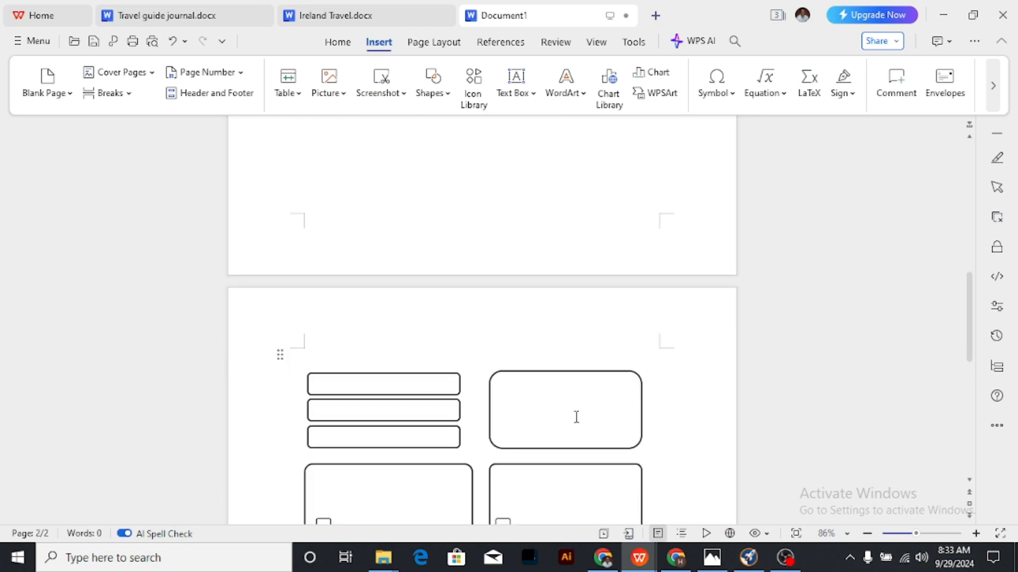
Reduce the corner rounding of the weather box to match the other large boxes and deselect it.
{"action": "left_click", "coordinate": [571, 370]}
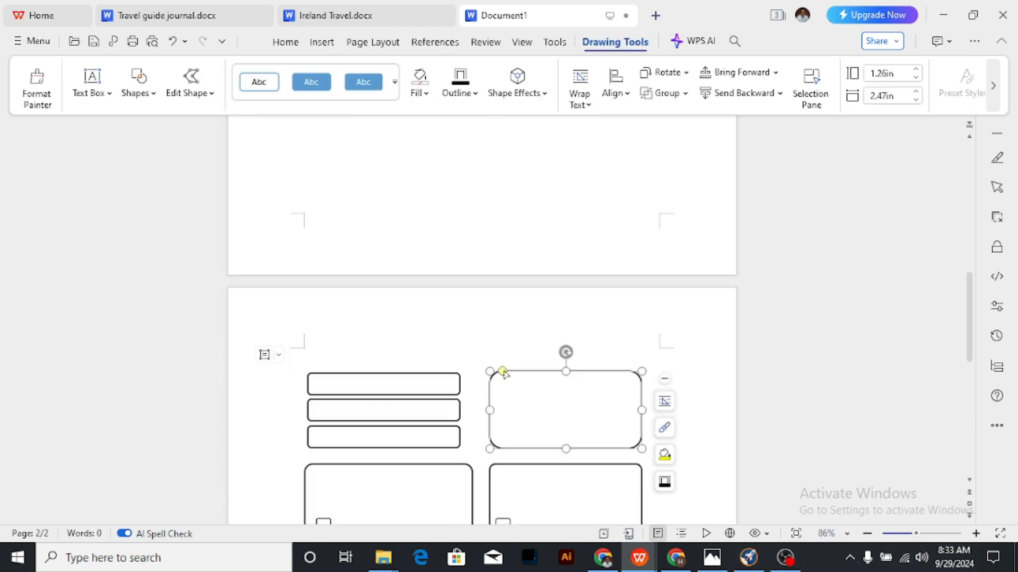
{"action": "scroll", "coordinate": [387, 318], "scroll_direction": "up", "scroll_amount": 6}
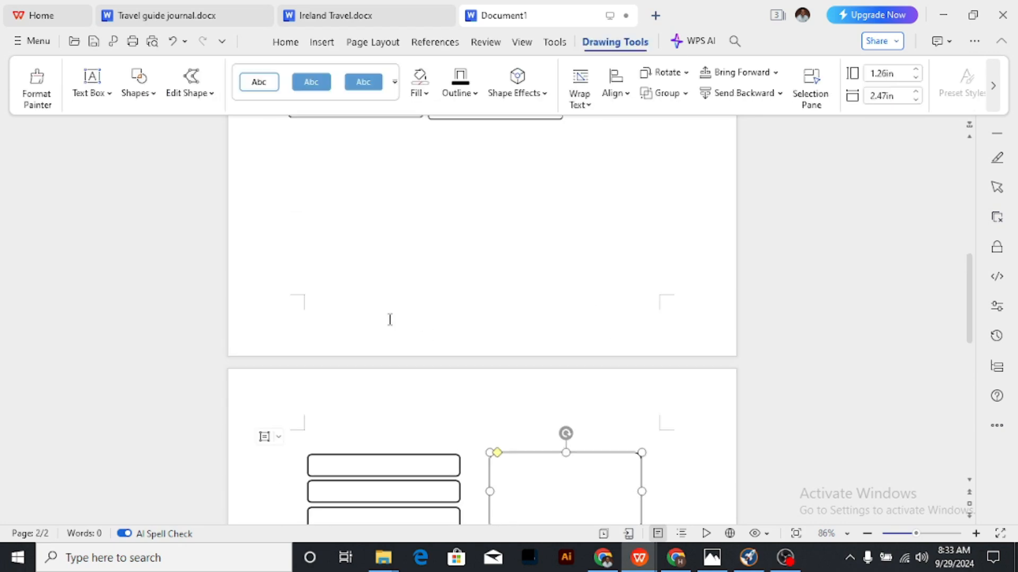
{"action": "left_click", "coordinate": [442, 289]}
Insert a small text box in the topmost narrow bar on the second page and enter "DATE", using the first page's labels as reference.
{"action": "scroll", "coordinate": [442, 288], "scroll_direction": "up", "scroll_amount": 3}
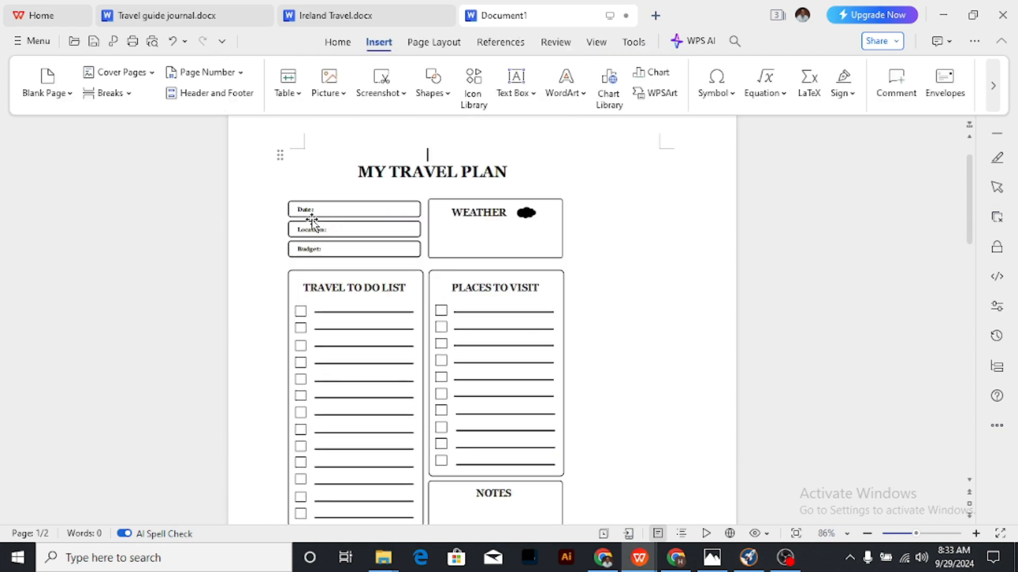
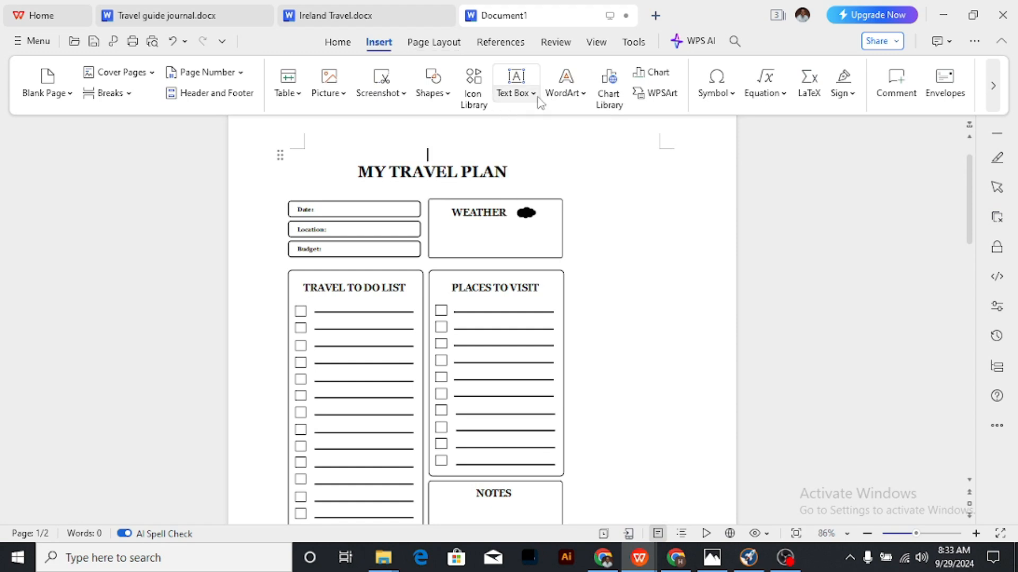
{"action": "left_click", "coordinate": [516, 80]}
{"action": "scroll", "coordinate": [608, 259], "scroll_direction": "down", "scroll_amount": 3}
{"action": "scroll", "coordinate": [604, 257], "scroll_direction": "down", "scroll_amount": 7}
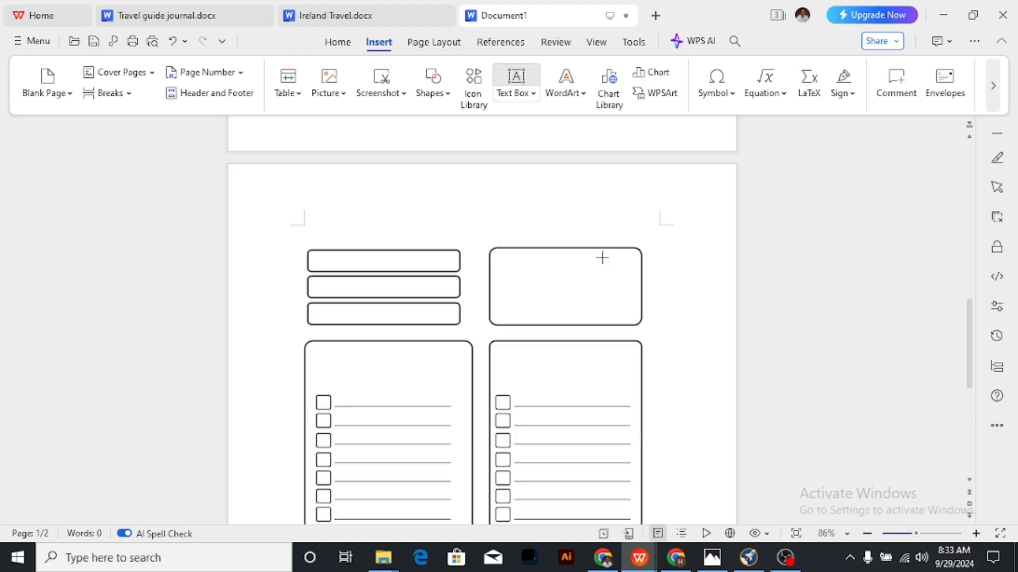
{"action": "left_click_drag", "start_coordinate": [316, 216], "coordinate": [369, 229]}
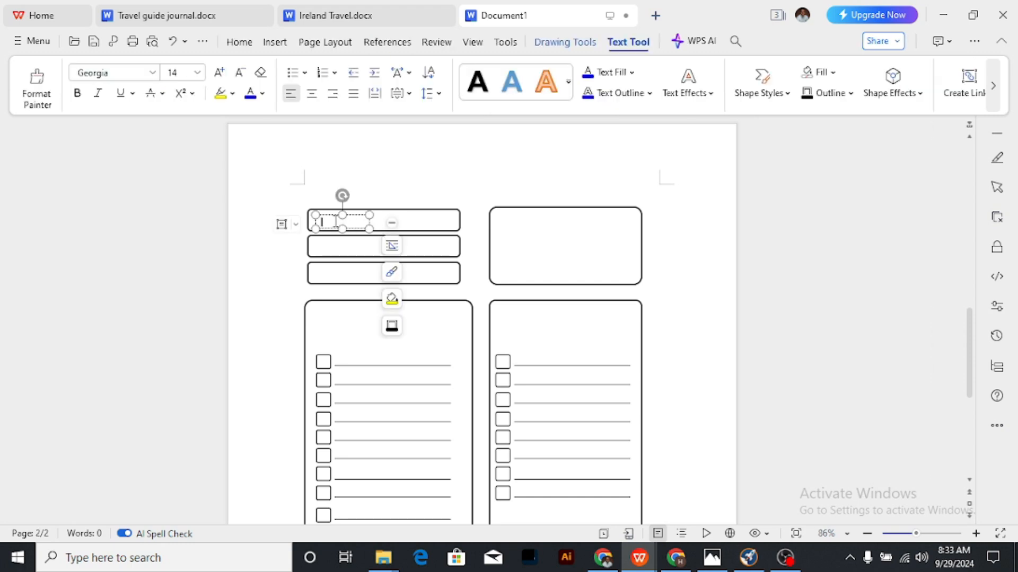
{"action": "scroll", "coordinate": [334, 273], "scroll_direction": "up", "scroll_amount": 10}
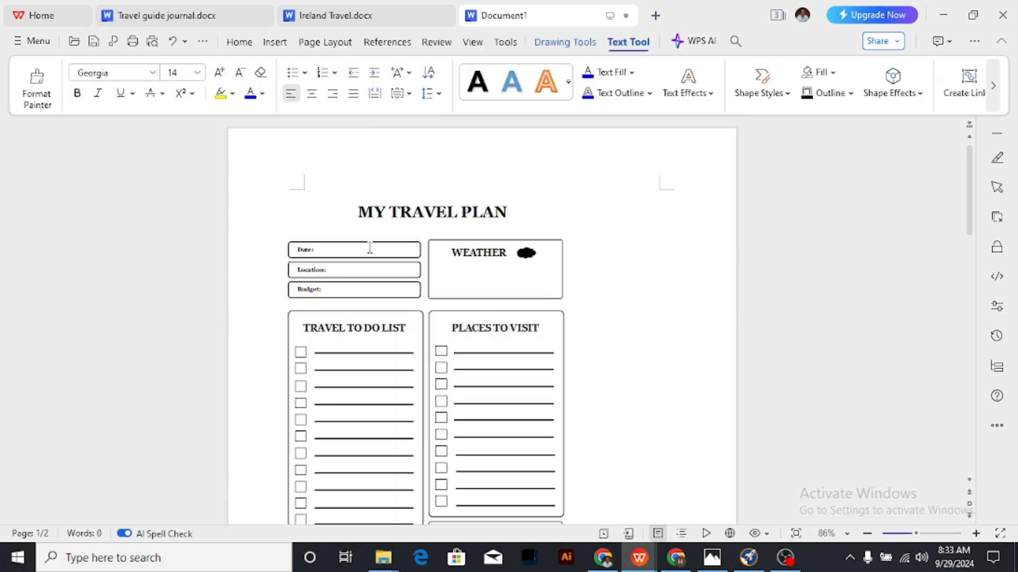
{"action": "scroll", "coordinate": [370, 247], "scroll_direction": "down", "scroll_amount": 10}
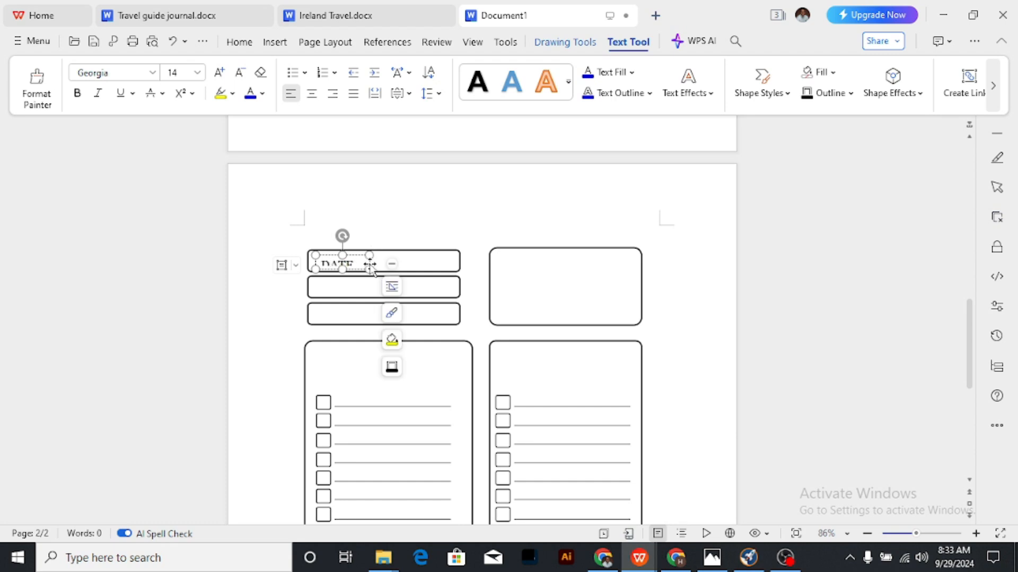
Set the DATE label's font size to 9 and deselect the text box.
{"action": "left_click_drag", "start_coordinate": [362, 264], "coordinate": [323, 264]}
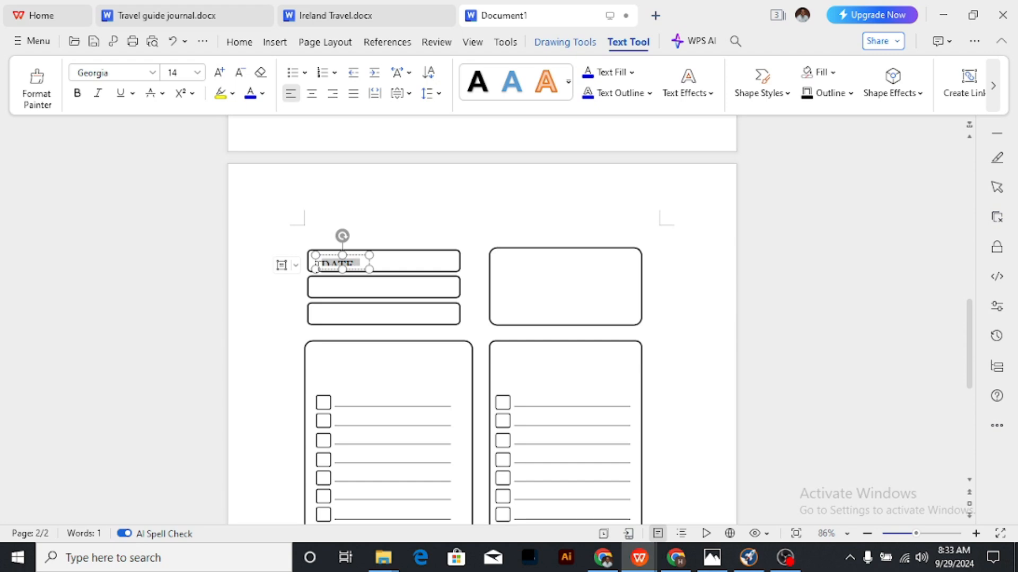
{"action": "left_click", "coordinate": [174, 74]}
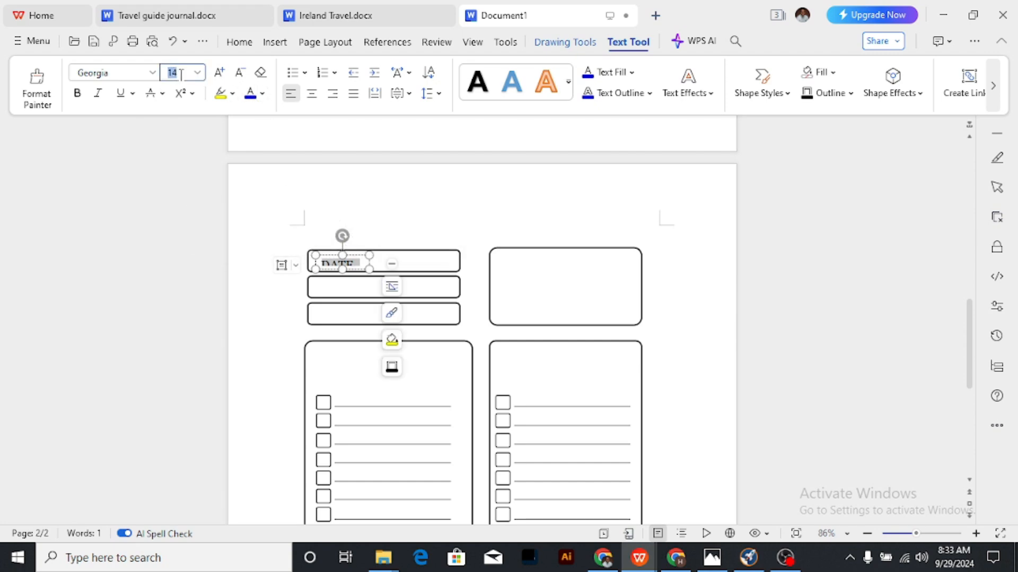
{"action": "key", "text": "Return"}
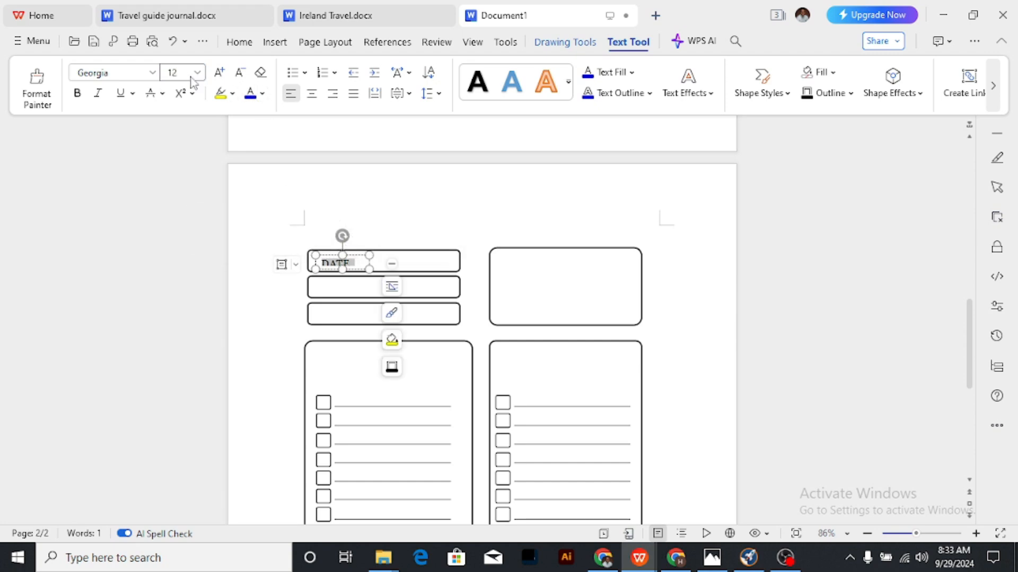
{"action": "left_click", "coordinate": [172, 74]}
{"action": "key", "text": "Return"}
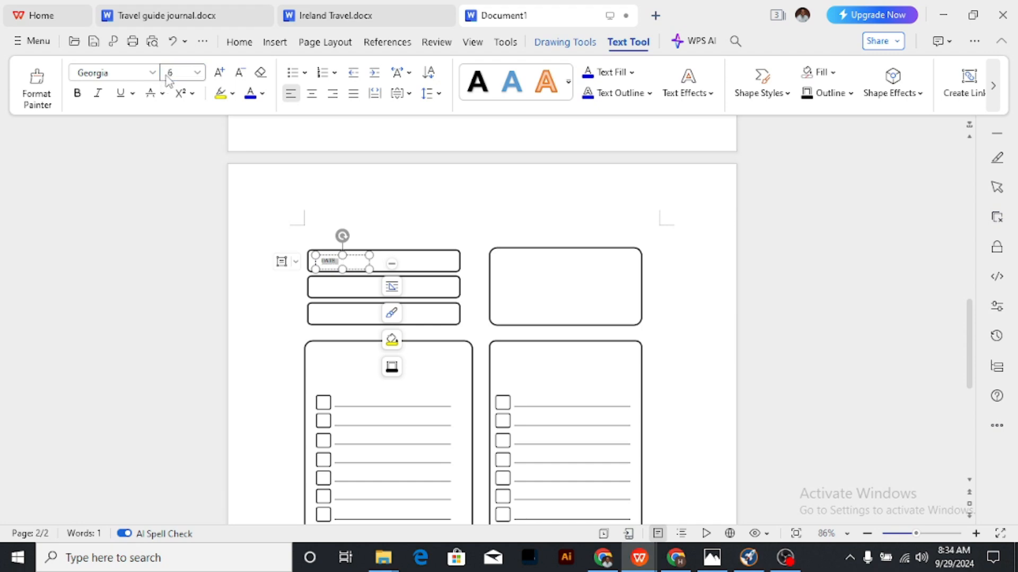
{"action": "left_click", "coordinate": [180, 72]}
{"action": "key", "text": "Return"}
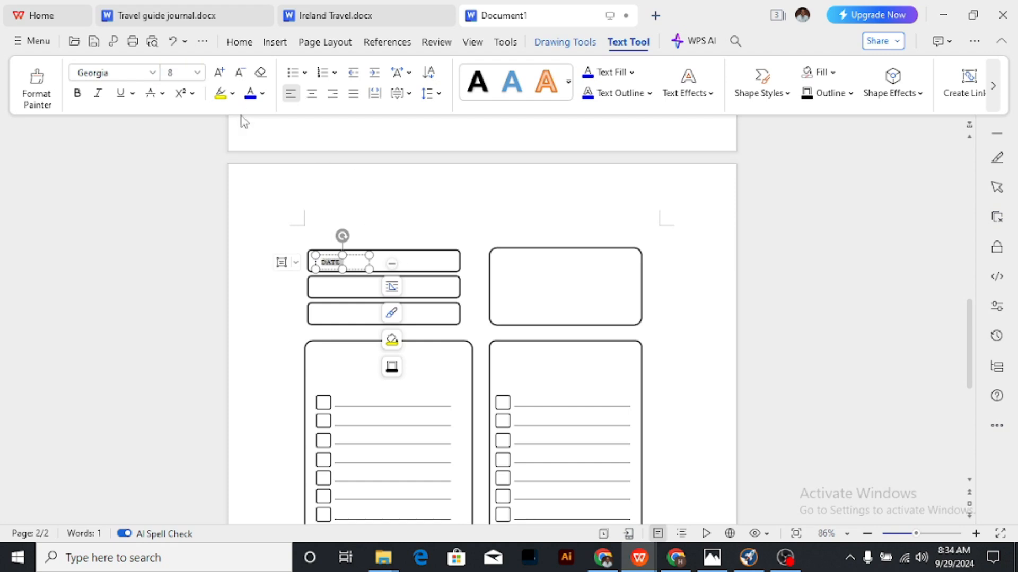
{"action": "left_click", "coordinate": [183, 74]}
{"action": "key", "text": "Return"}
{"action": "left_click", "coordinate": [396, 192]}
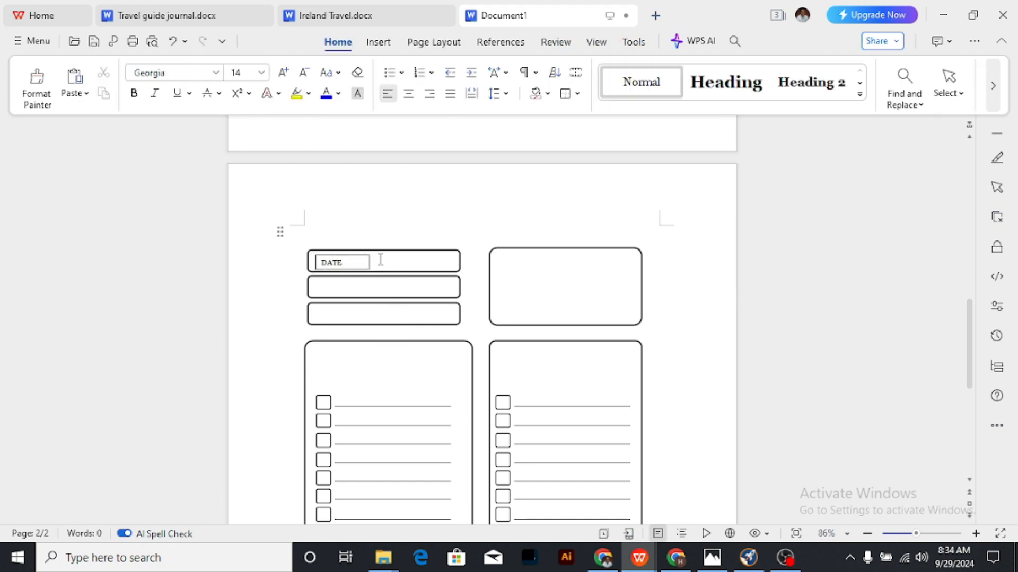
Nudge the DATE text box slightly up and sideways to position it inside the topmost narrow bar, and deselect it.
{"action": "scroll", "coordinate": [366, 259], "scroll_direction": "up", "scroll_amount": 2}
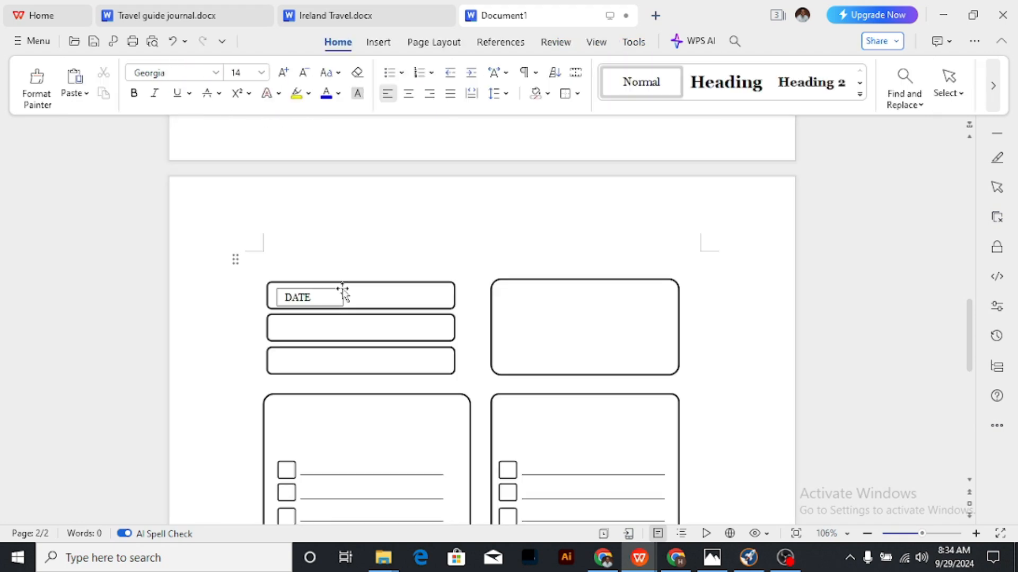
{"action": "left_click", "coordinate": [337, 295]}
{"action": "scroll", "coordinate": [331, 292], "scroll_direction": "up", "scroll_amount": 3}
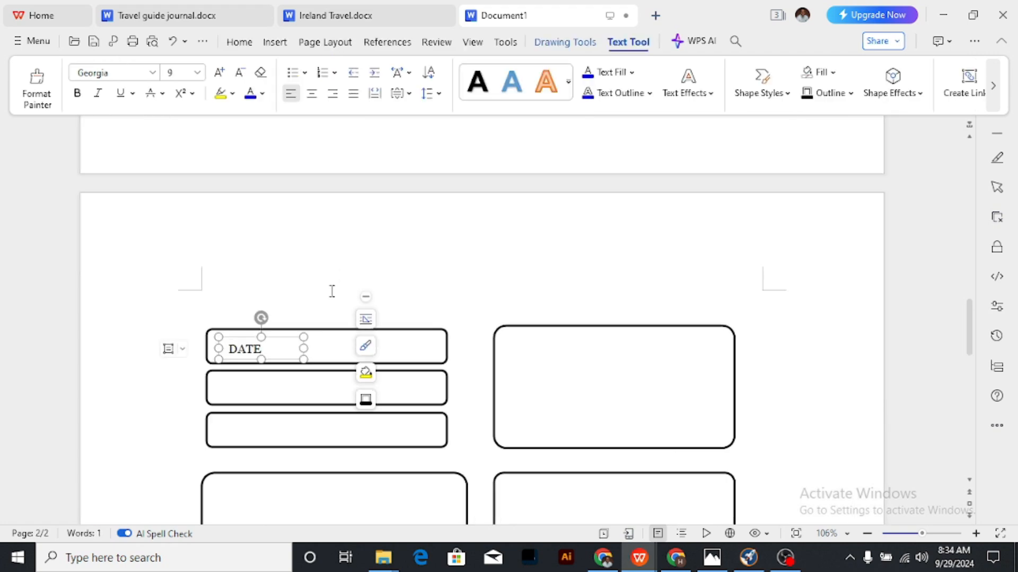
{"action": "left_click", "coordinate": [323, 268]}
{"action": "left_click", "coordinate": [262, 336]}
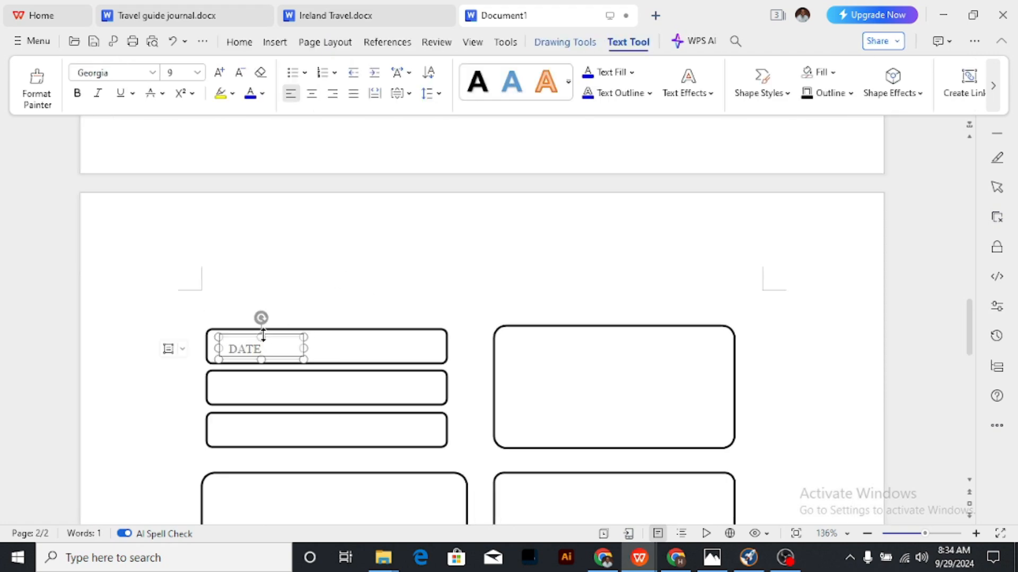
{"action": "left_click_drag", "start_coordinate": [262, 337], "coordinate": [261, 333]}
{"action": "key", "text": "ctrl+Down"}
{"action": "key", "text": "ctrl+Down"}
{"action": "key", "text": "ctrl+Left"}
{"action": "key", "text": "ctrl+Left"}
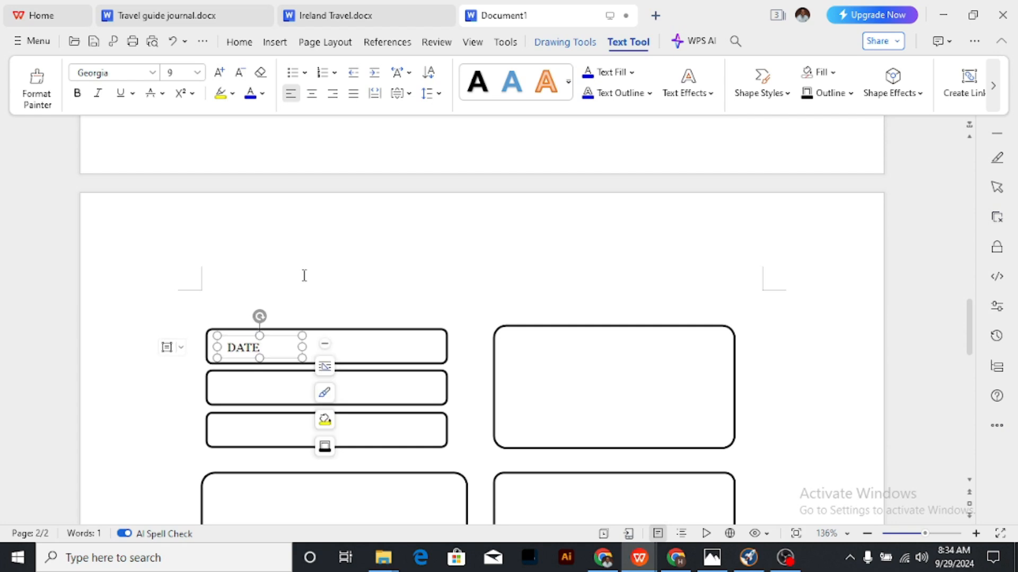
{"action": "left_click", "coordinate": [261, 270]}
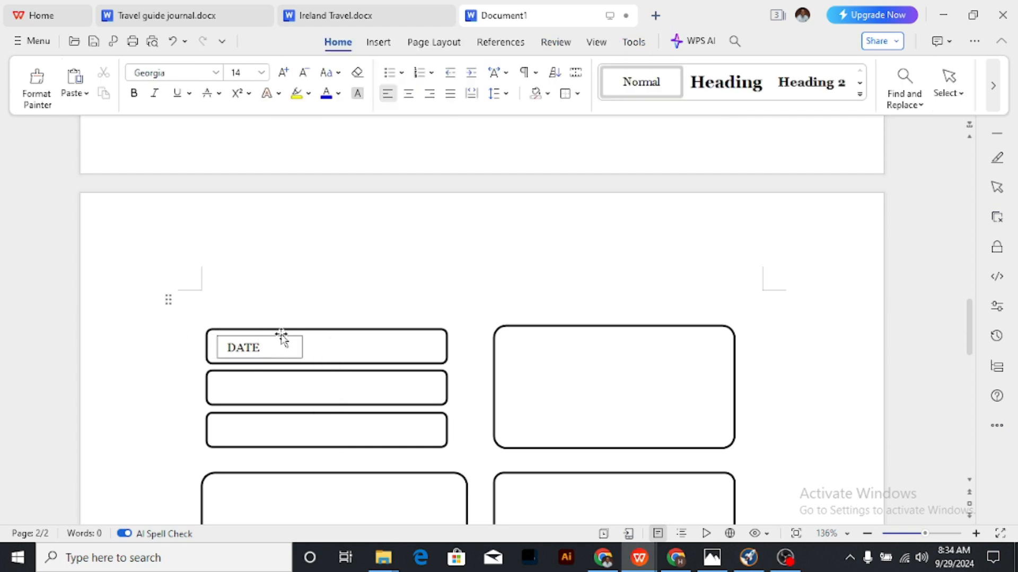
Remove the outline from the DATE text box by setting it to No Line, and deselect it.
{"action": "left_click", "coordinate": [282, 337]}
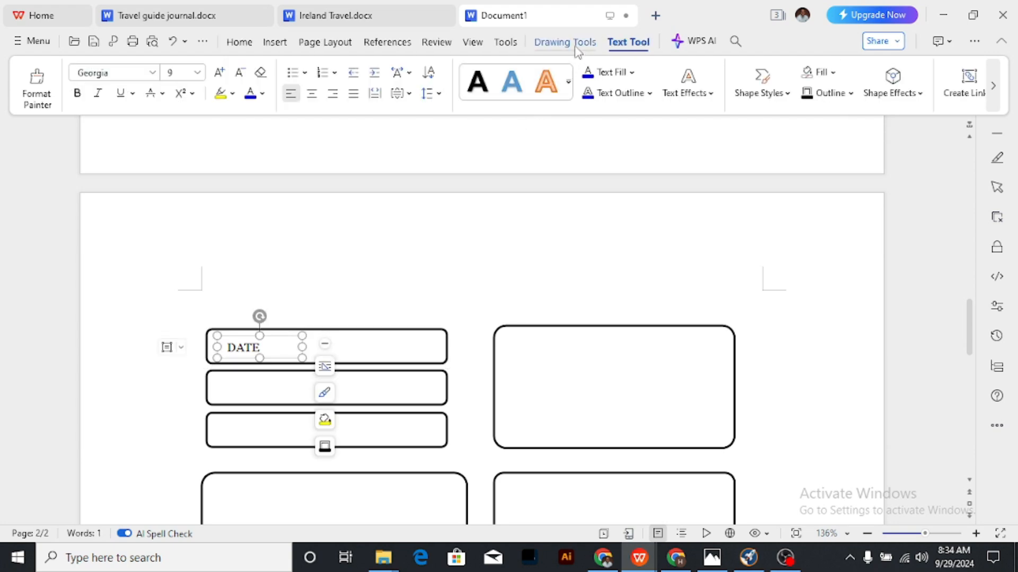
{"action": "left_click", "coordinate": [850, 94]}
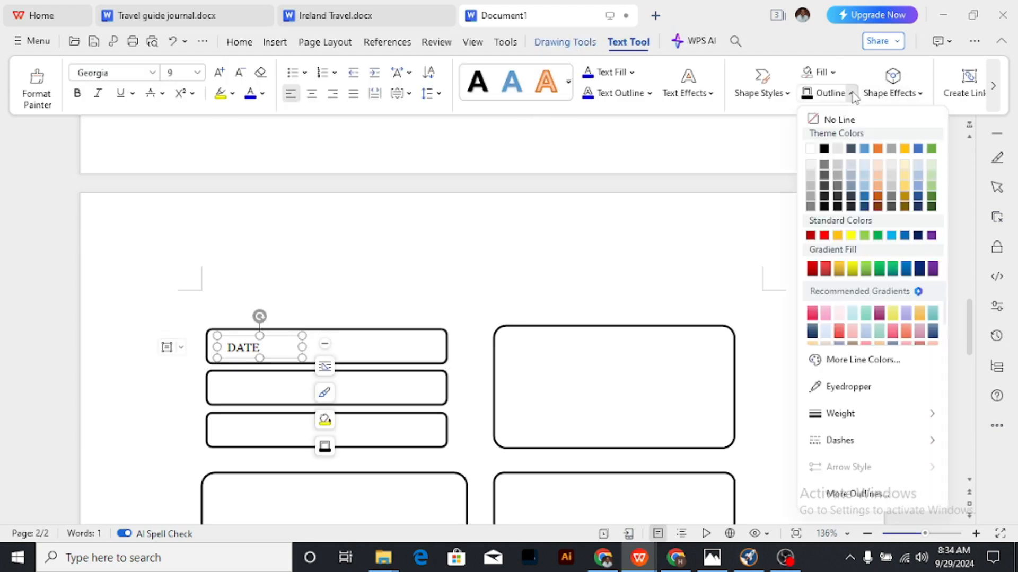
{"action": "left_click", "coordinate": [850, 119]}
{"action": "left_click", "coordinate": [392, 254]}
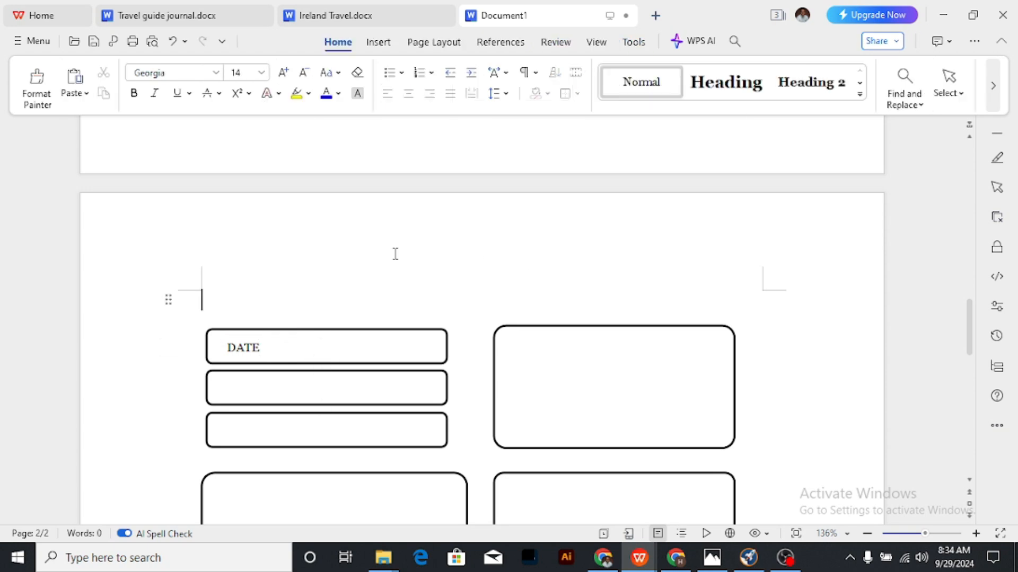
{"action": "left_click", "coordinate": [262, 347]}
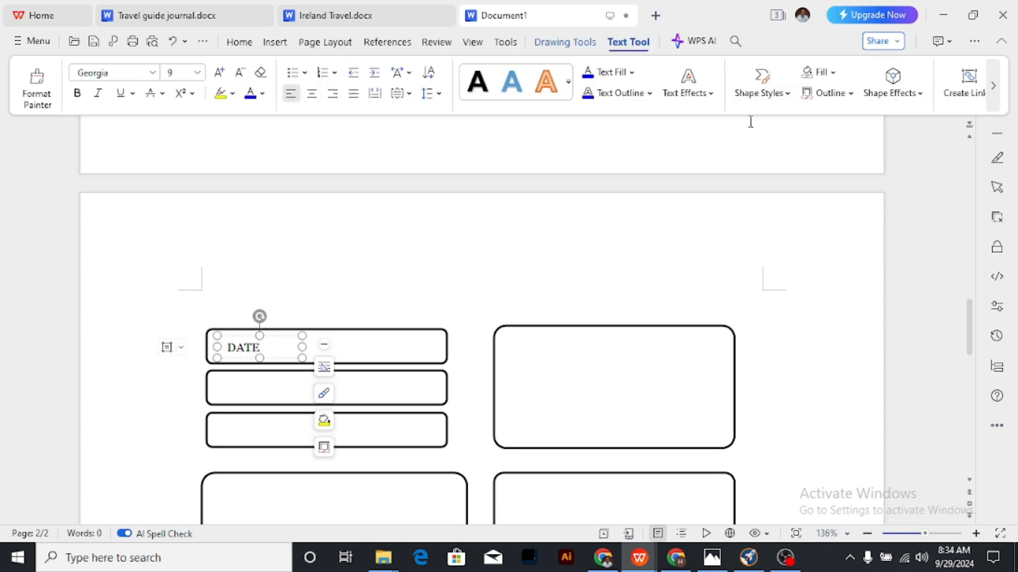
{"action": "left_click", "coordinate": [850, 94]}
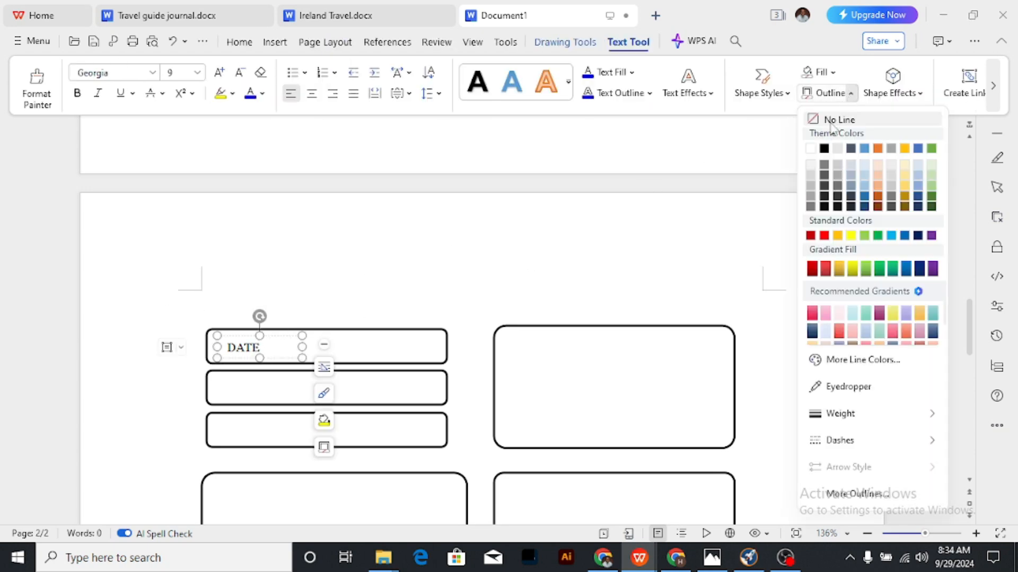
{"action": "left_click", "coordinate": [408, 239]}
{"action": "left_click", "coordinate": [403, 243]}
Duplicate the DATE text box straight down into the second narrow bar.
{"action": "scroll", "coordinate": [259, 239], "scroll_direction": "down", "scroll_amount": 3}
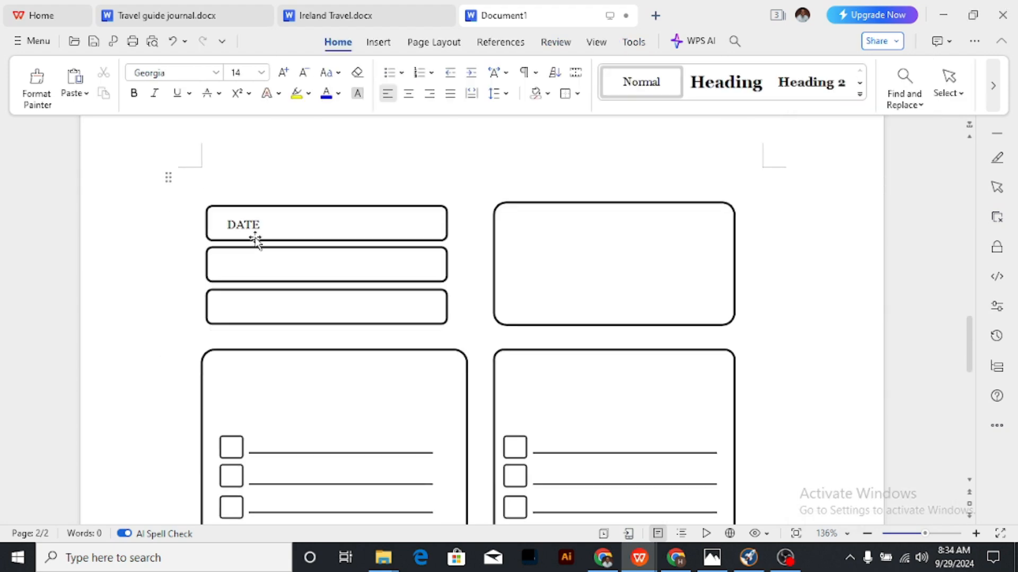
{"action": "left_click", "coordinate": [258, 229]}
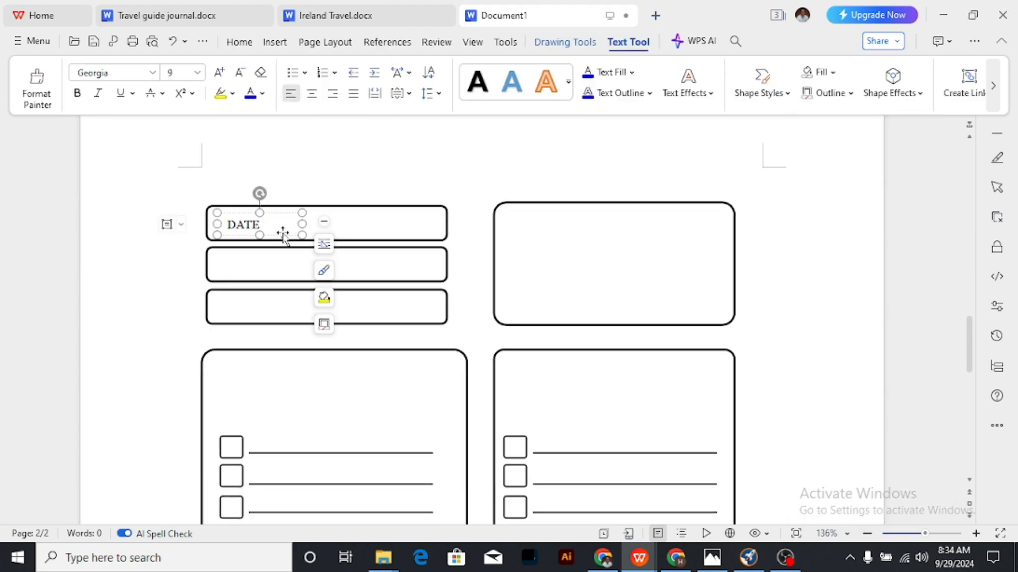
{"action": "left_click_drag", "start_coordinate": [281, 234], "coordinate": [279, 276]}
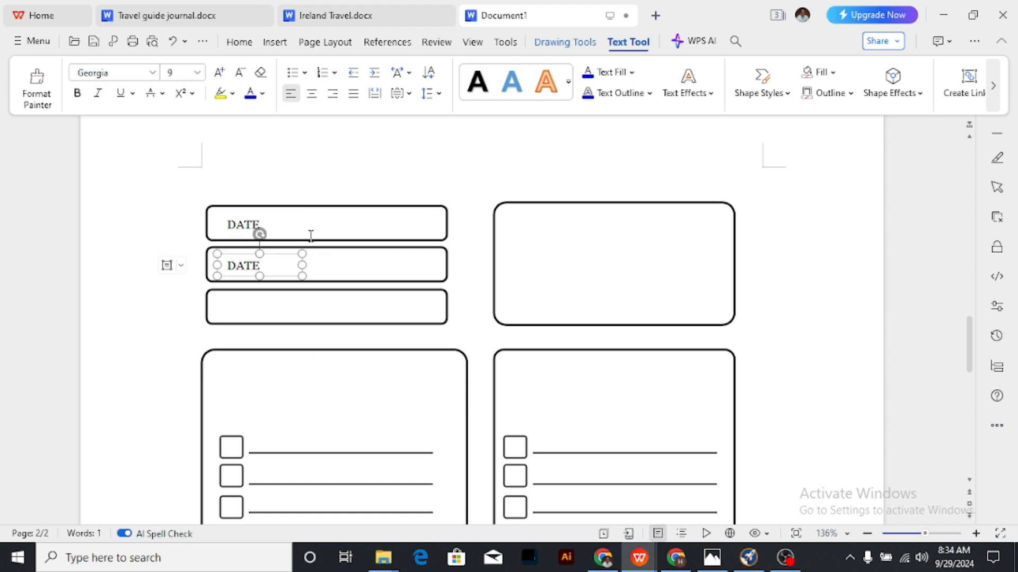
Replace the duplicated label's text in the second narrow bar with "LOCATION", using the first page's labels as reference.
{"action": "scroll", "coordinate": [379, 240], "scroll_direction": "up", "scroll_amount": 15}
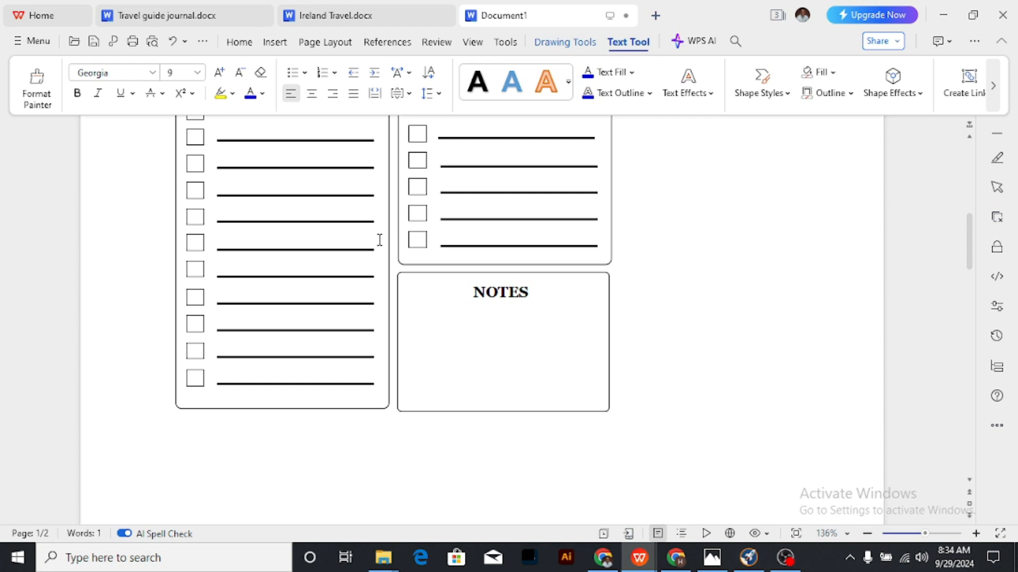
{"action": "scroll", "coordinate": [380, 240], "scroll_direction": "up", "scroll_amount": 5}
{"action": "scroll", "coordinate": [380, 240], "scroll_direction": "down", "scroll_amount": 20}
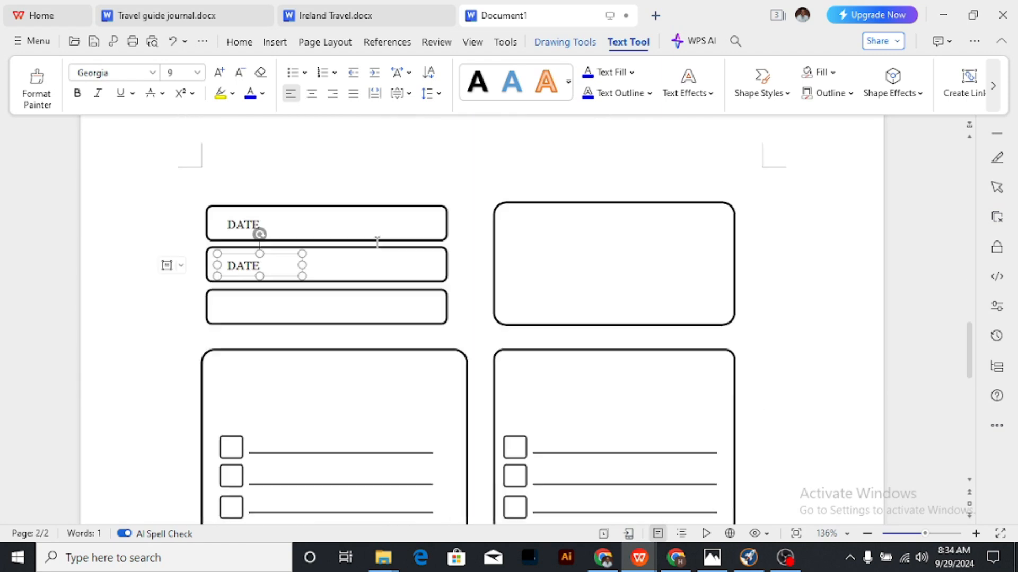
{"action": "scroll", "coordinate": [377, 241], "scroll_direction": "down", "scroll_amount": 2}
{"action": "scroll", "coordinate": [284, 218], "scroll_direction": "up", "scroll_amount": 2}
{"action": "left_click", "coordinate": [271, 261]}
{"action": "double_click", "coordinate": [272, 260]}
{"action": "left_click", "coordinate": [271, 265]}
{"action": "left_click_drag", "start_coordinate": [265, 265], "coordinate": [234, 269]}
{"action": "type", "text": "LO"}
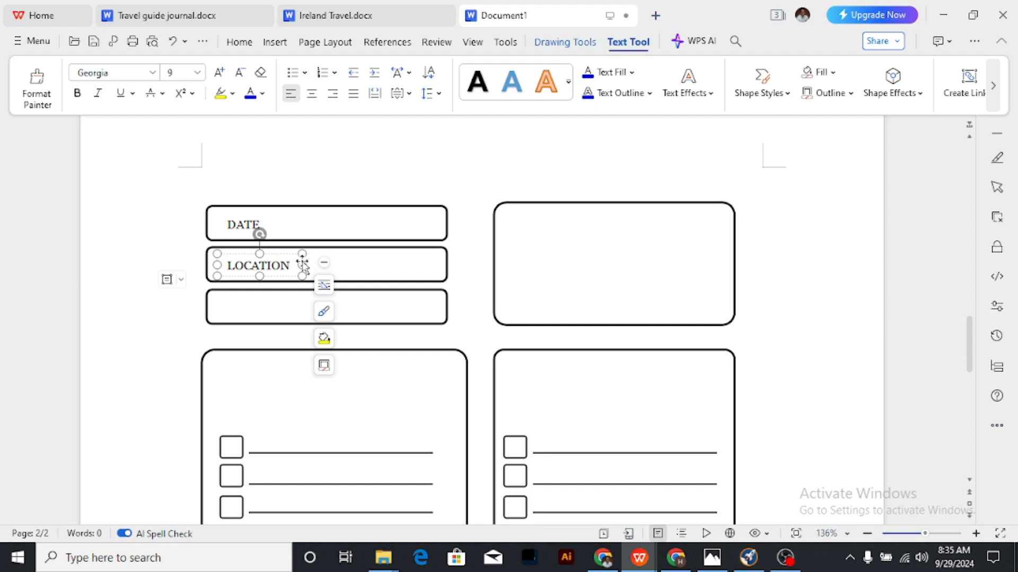
{"action": "type", "text": "CATION:"}
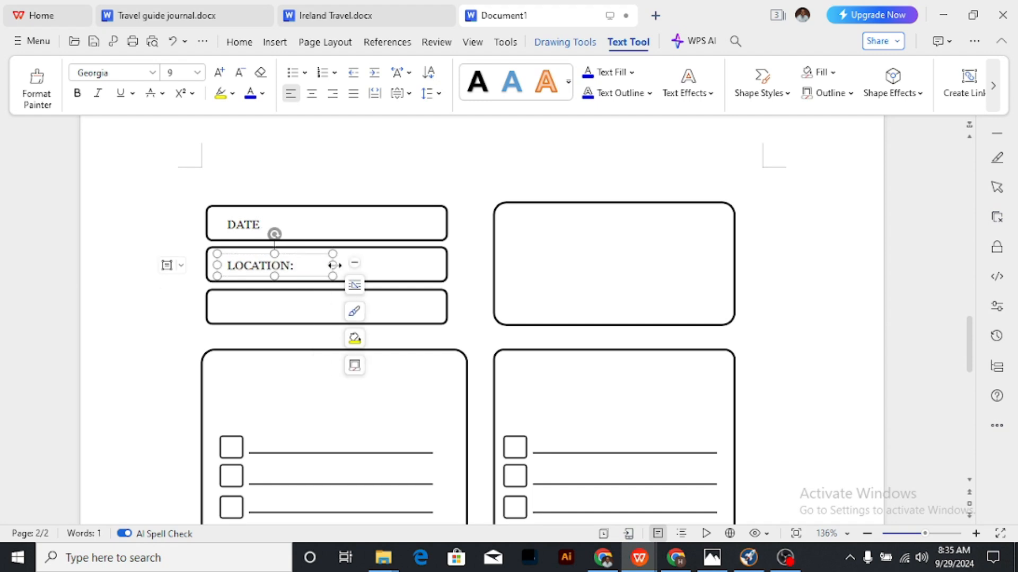
{"action": "key", "text": "BackSpace"}
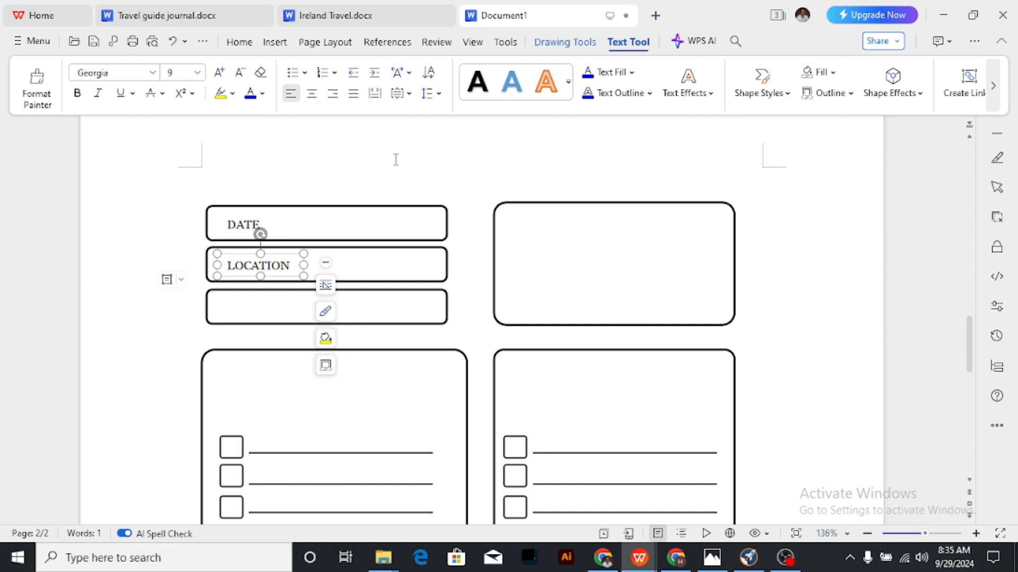
{"action": "left_click", "coordinate": [395, 159]}
Duplicate the LOCATION label into the third narrow bar and change its text to "BUDGET:".
{"action": "left_click", "coordinate": [280, 271]}
{"action": "left_click_drag", "start_coordinate": [280, 323], "coordinate": [233, 306]}
{"action": "type", "text": "BUDGET:"}
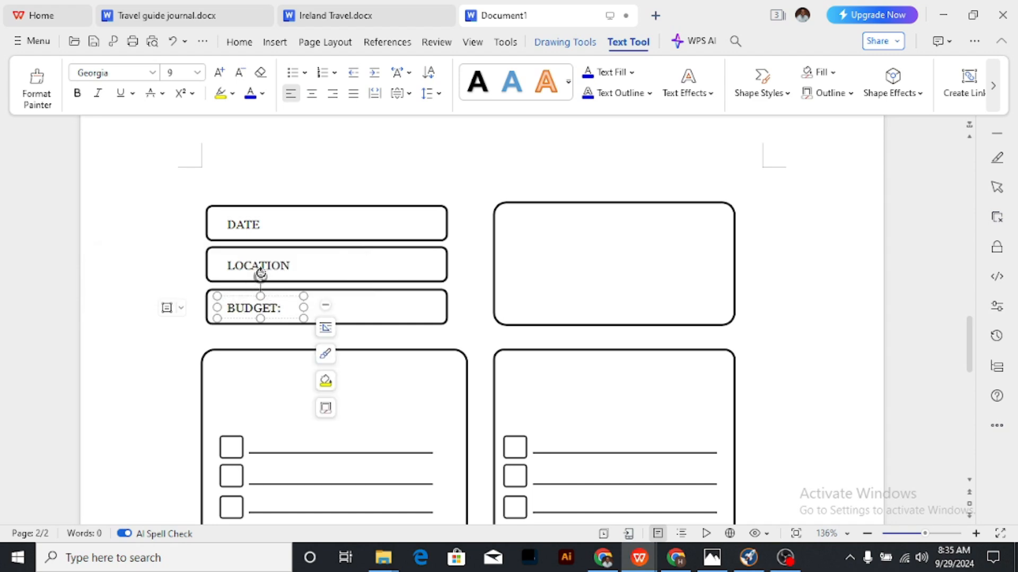
Add a colon after LOCATION in the second narrow bar's label and deselect the text box.
{"action": "left_click", "coordinate": [294, 263]}
{"action": "type", "text": ":"}
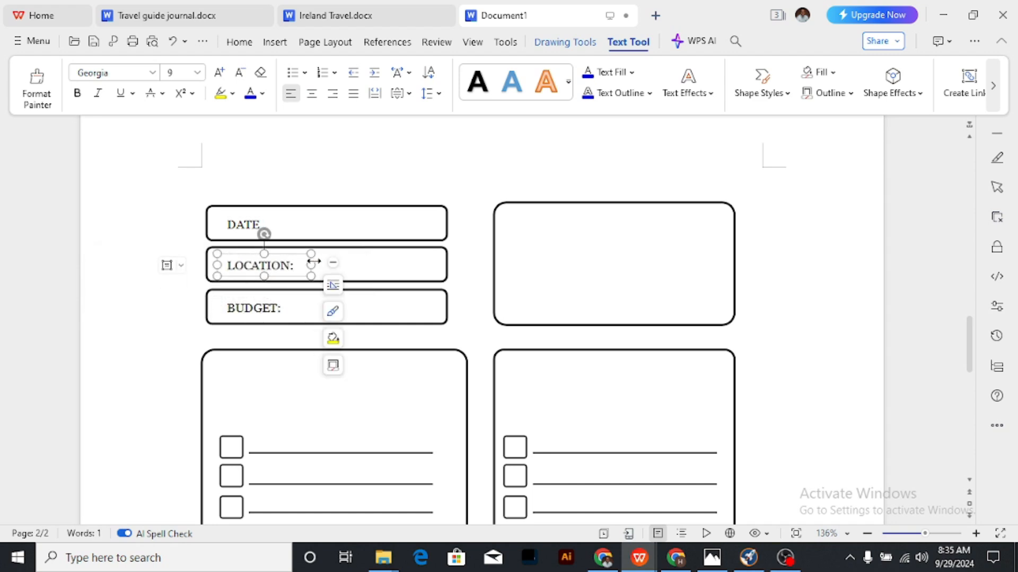
{"action": "left_click", "coordinate": [349, 180]}
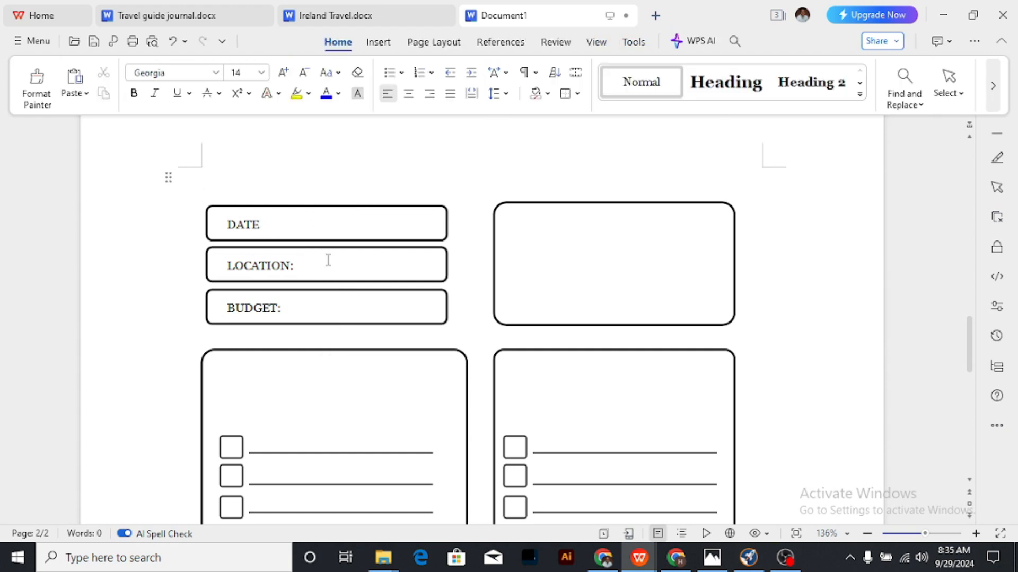
Check the first page's section headings and duplicate the BUDGET label into the top of the second page's left checklist box.
{"action": "scroll", "coordinate": [327, 260], "scroll_direction": "up", "scroll_amount": 8}
{"action": "scroll", "coordinate": [326, 253], "scroll_direction": "up", "scroll_amount": 10}
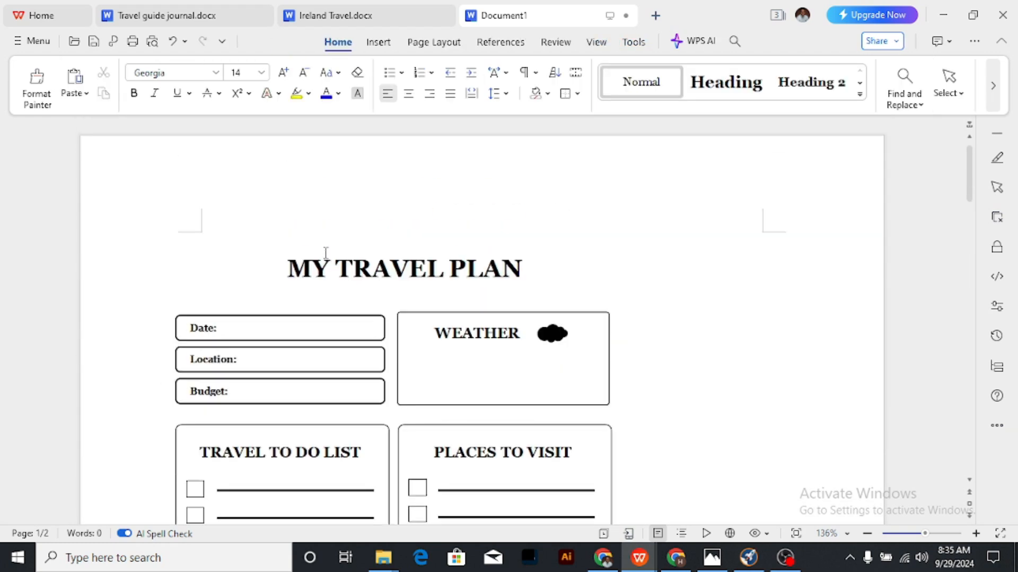
{"action": "scroll", "coordinate": [477, 325], "scroll_direction": "down", "scroll_amount": 3}
{"action": "scroll", "coordinate": [482, 339], "scroll_direction": "down", "scroll_amount": 1}
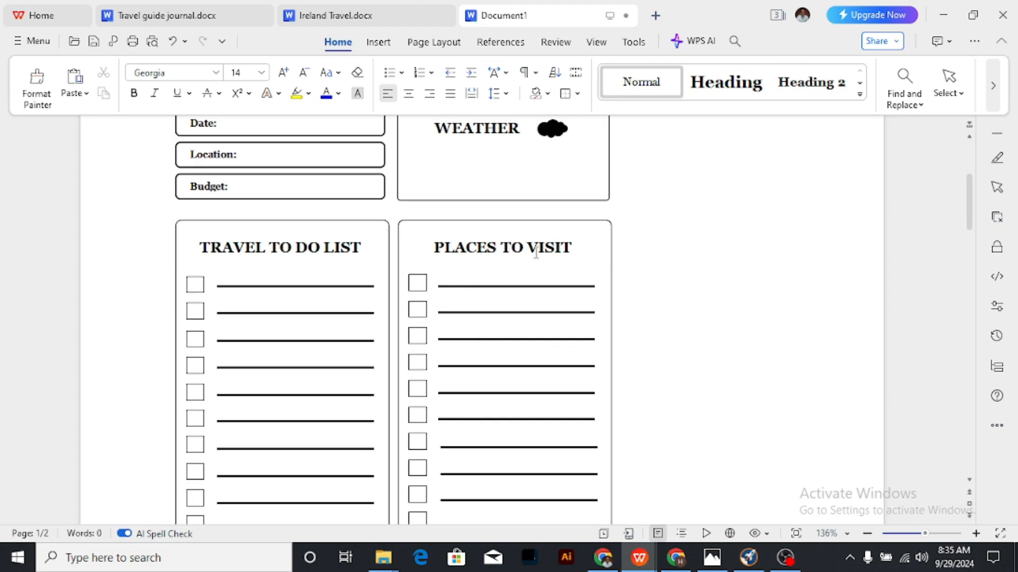
{"action": "scroll", "coordinate": [274, 274], "scroll_direction": "down", "scroll_amount": 10}
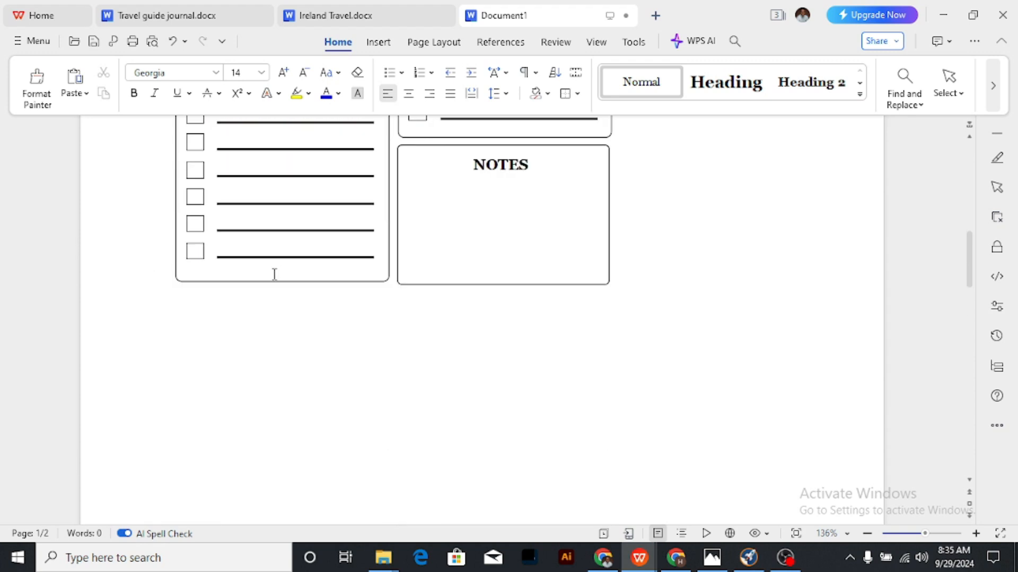
{"action": "scroll", "coordinate": [274, 274], "scroll_direction": "down", "scroll_amount": 10}
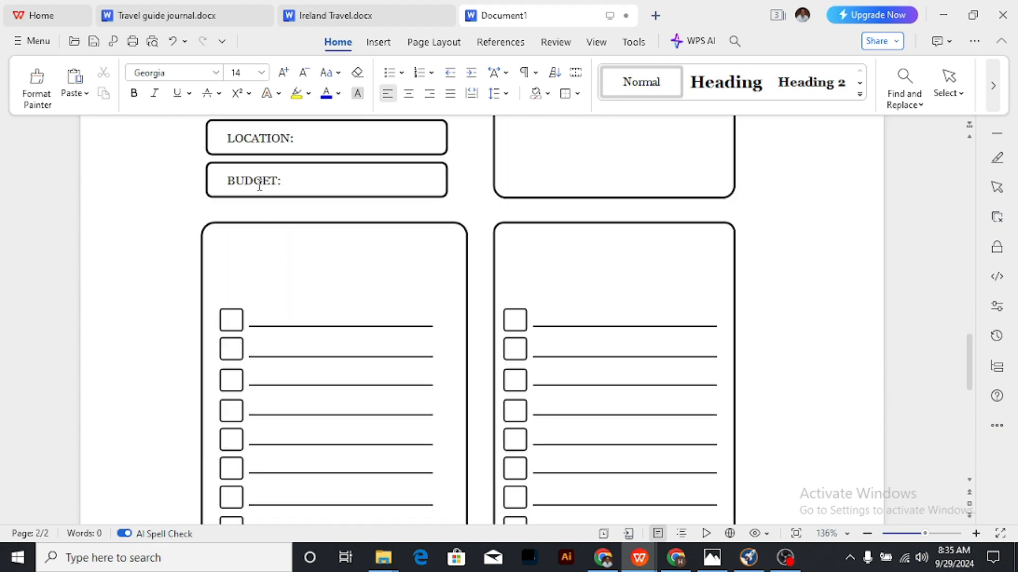
{"action": "left_click", "coordinate": [261, 183]}
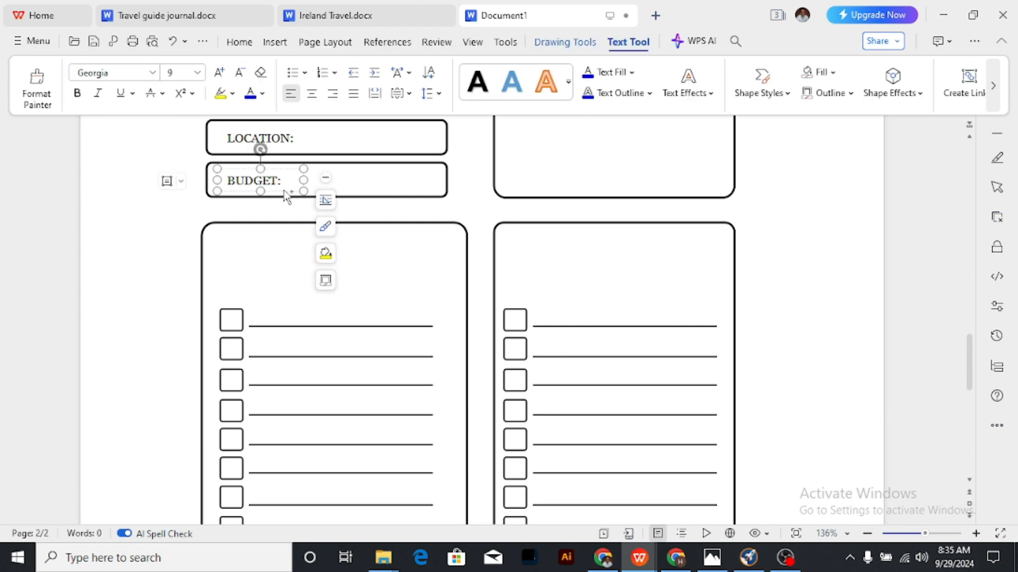
{"action": "left_click_drag", "start_coordinate": [286, 196], "coordinate": [238, 249]}
Replace the duplicated label's text with "TRAVEL TO DO LIST" and widen its text box to nearly the checklist box's width.
{"action": "left_click", "coordinate": [295, 247]}
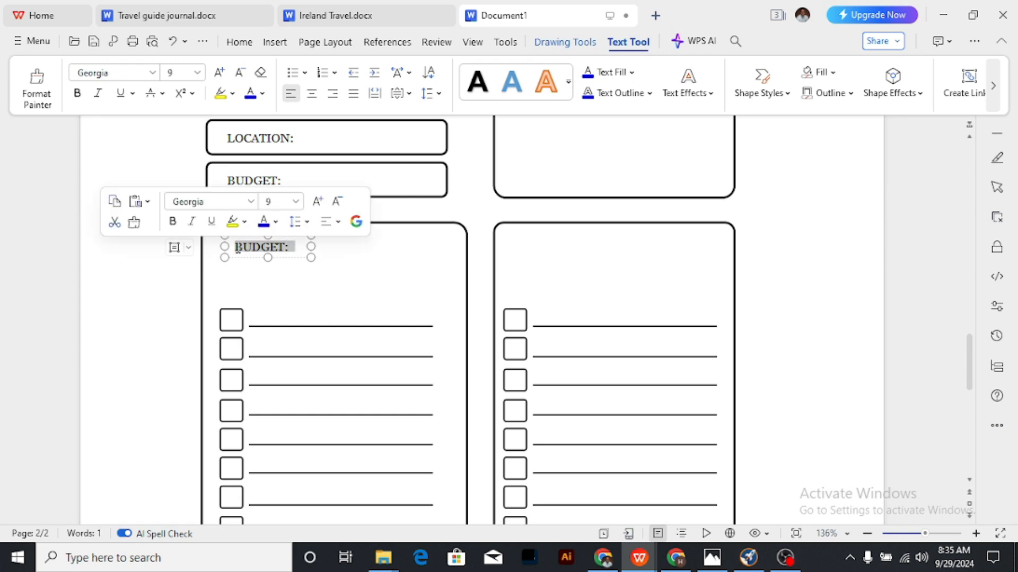
{"action": "type", "text": "TRAVEL"}
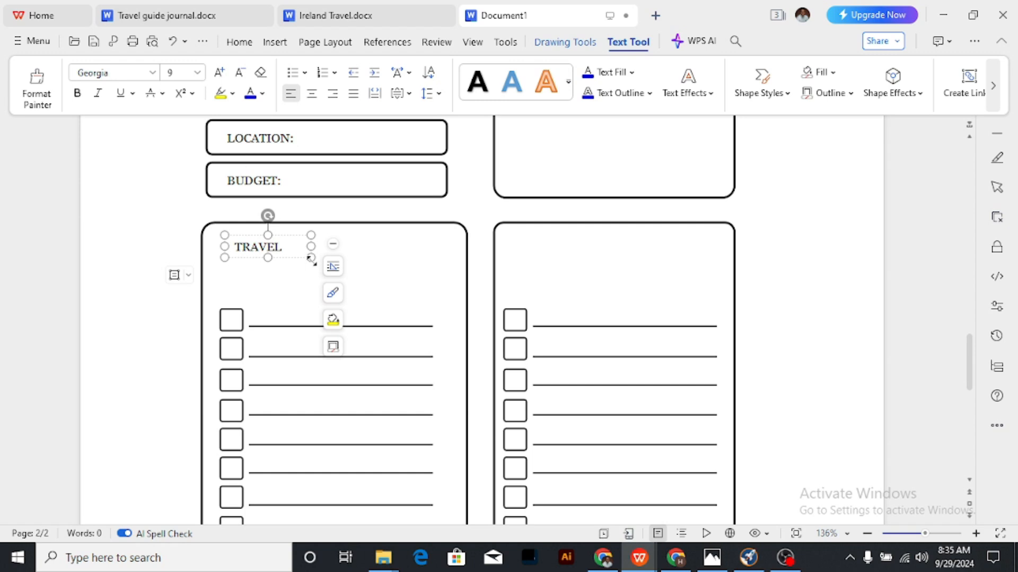
{"action": "left_click_drag", "start_coordinate": [312, 260], "coordinate": [370, 269]}
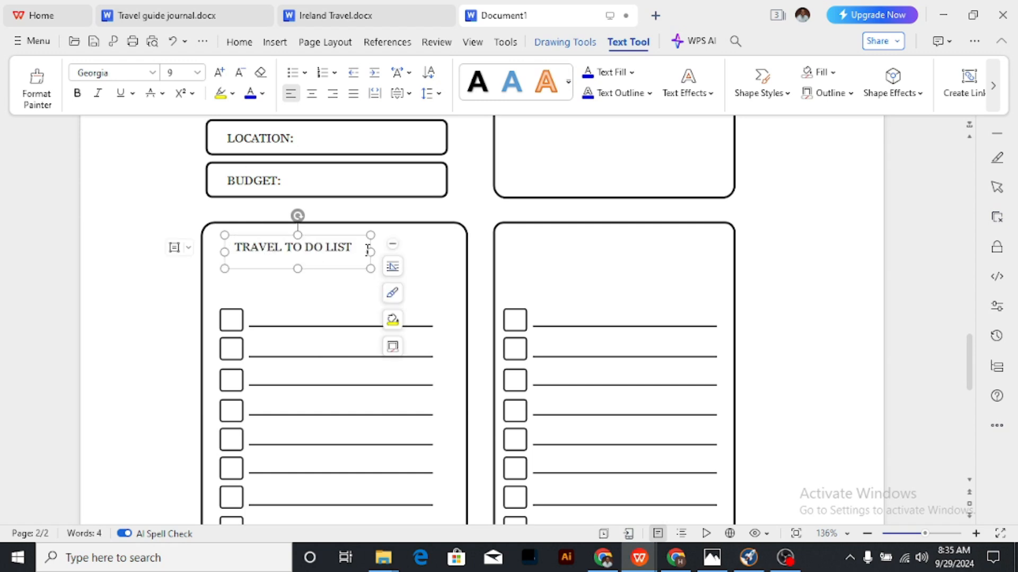
{"action": "left_click_drag", "start_coordinate": [432, 259], "coordinate": [433, 259]}
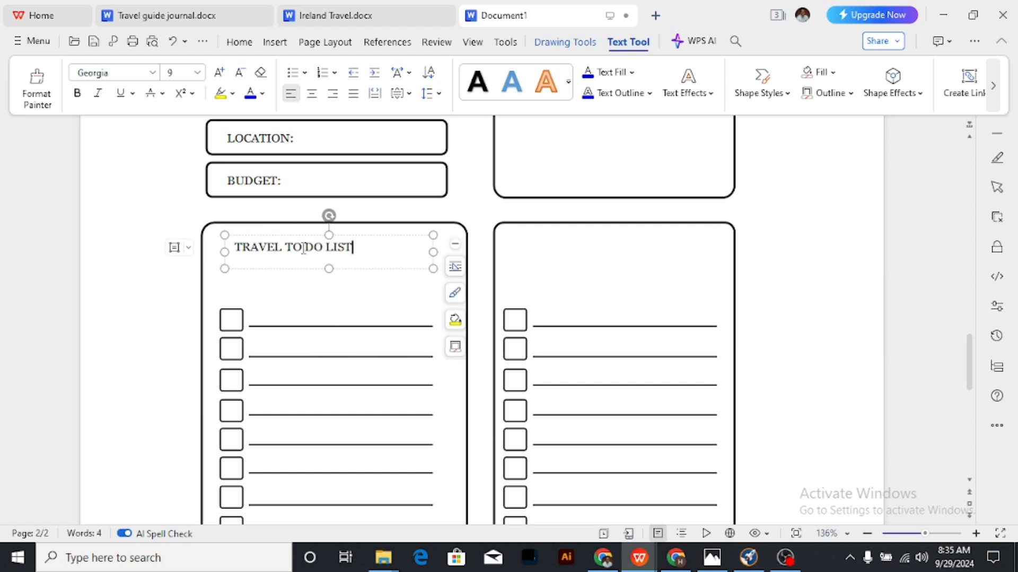
Set the TRAVEL TO DO LIST heading to font size 14 and make it bold.
{"action": "left_click_drag", "start_coordinate": [353, 248], "coordinate": [238, 247]}
{"action": "left_click", "coordinate": [238, 41]}
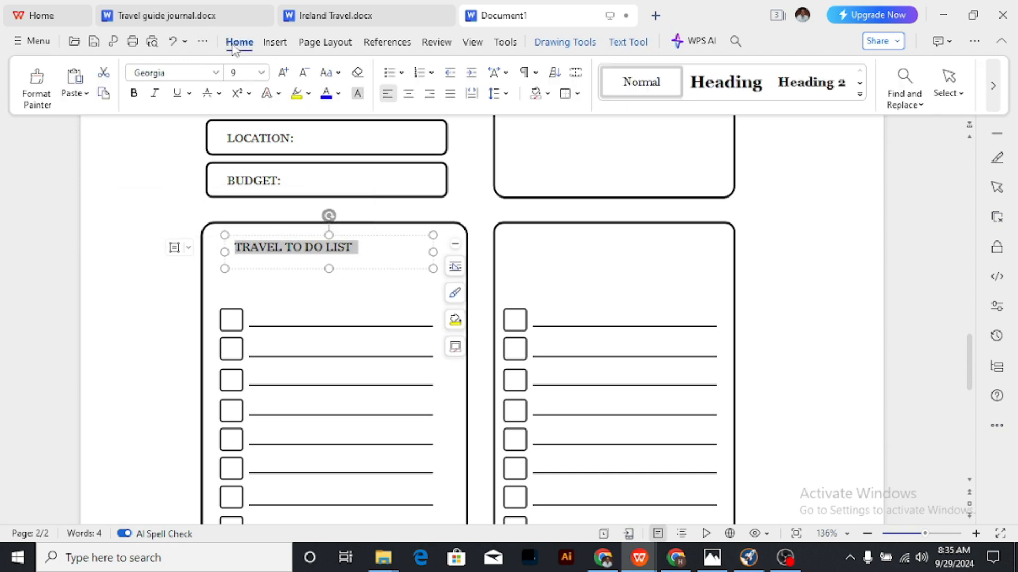
{"action": "left_click", "coordinate": [237, 72]}
{"action": "type", "text": "14"}
{"action": "key", "text": "Return"}
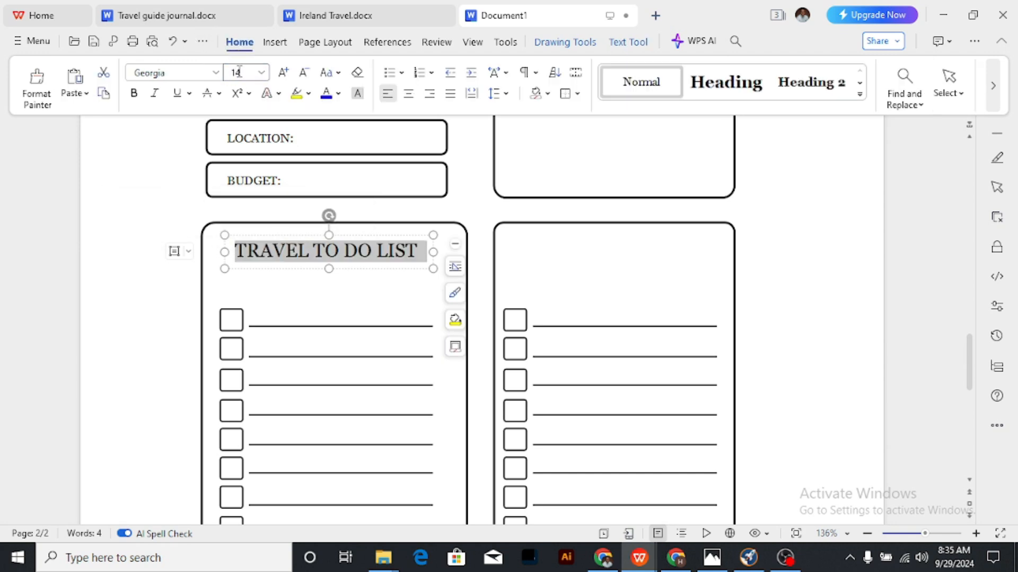
{"action": "left_click", "coordinate": [133, 98]}
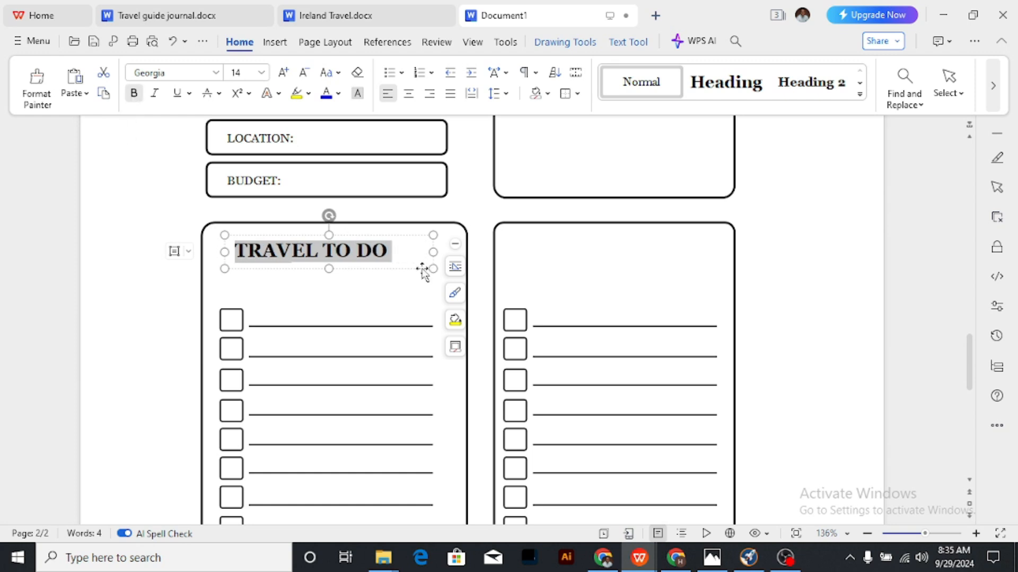
Make the TRAVEL TO DO LIST text box taller and set the heading's font size to 11.
{"action": "left_click_drag", "start_coordinate": [328, 269], "coordinate": [239, 248]}
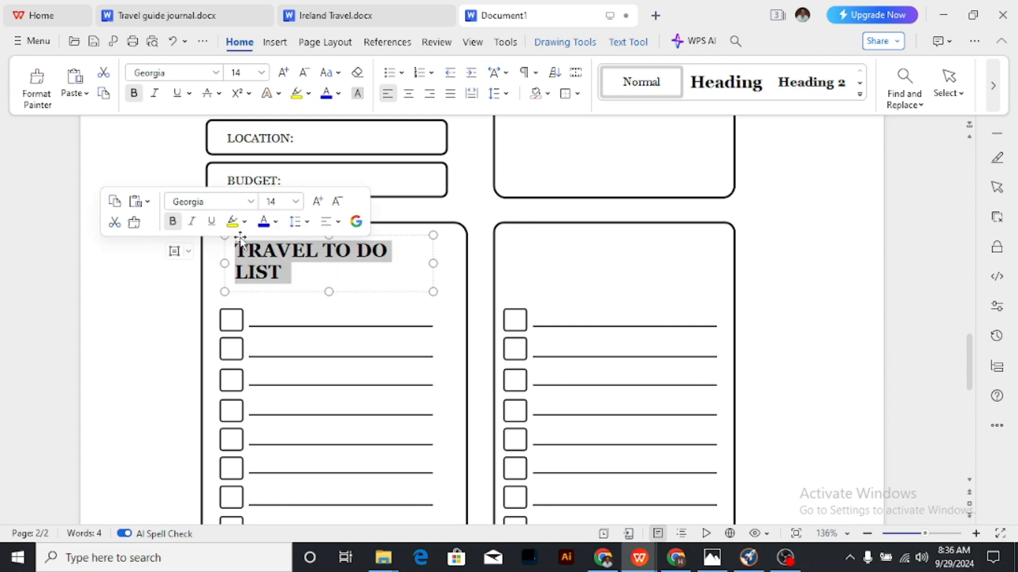
{"action": "left_click", "coordinate": [239, 73]}
{"action": "type", "text": "11"}
{"action": "key", "text": "Return"}
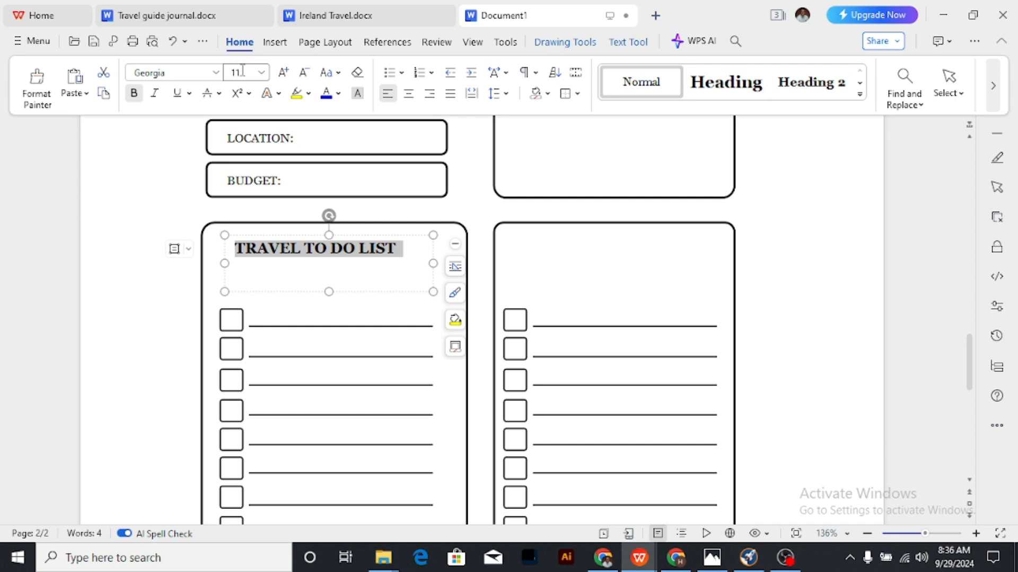
Set the TRAVEL TO DO LIST heading to font size 12, shorten its text box, and move it slightly lower in the checklist box.
{"action": "left_click", "coordinate": [244, 73]}
{"action": "type", "text": "12"}
{"action": "key", "text": "Return"}
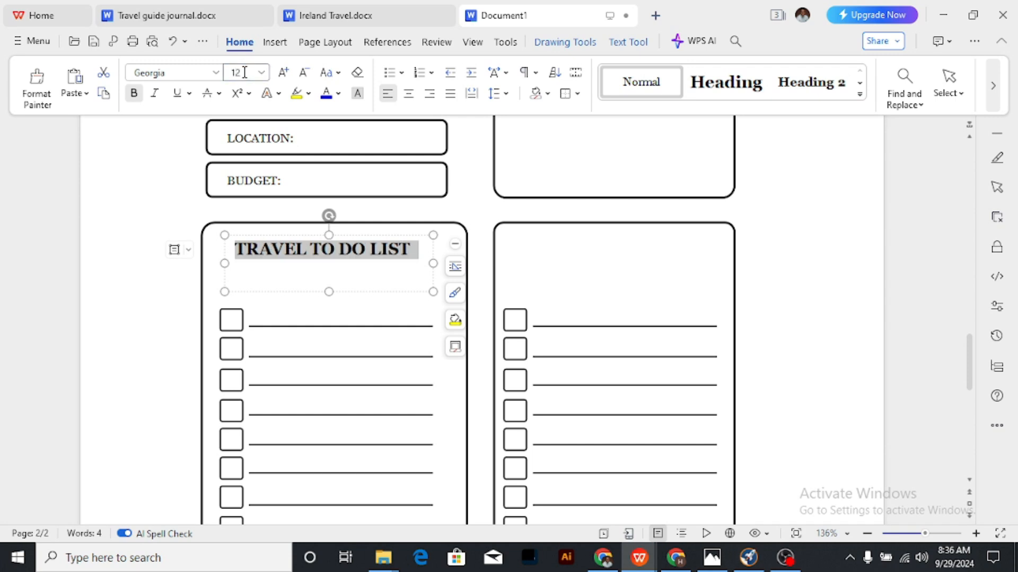
{"action": "left_click", "coordinate": [328, 290]}
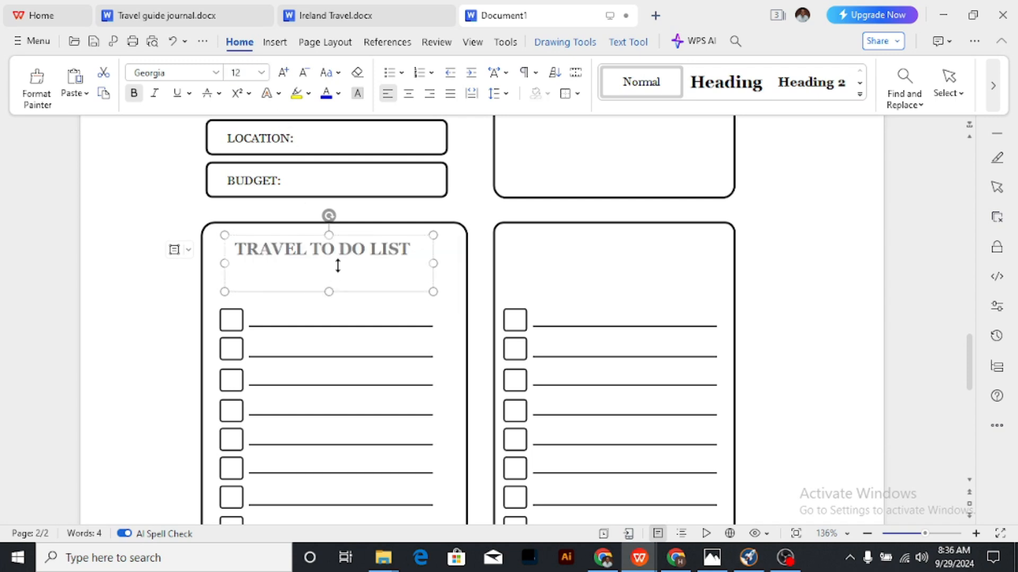
{"action": "left_click_drag", "start_coordinate": [337, 265], "coordinate": [370, 283]}
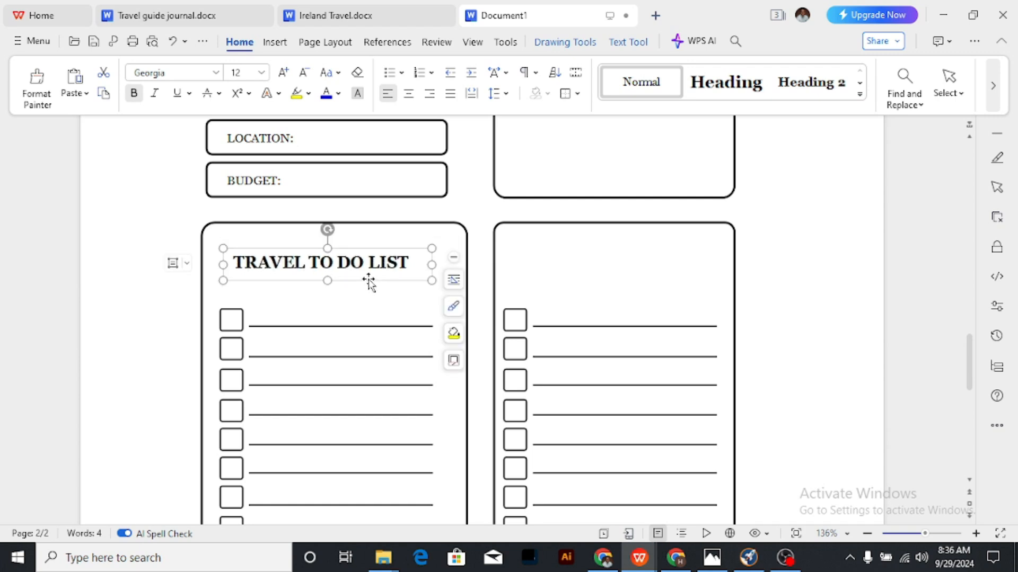
{"action": "left_click", "coordinate": [612, 275]}
Review the first page's section headings to see which ones the second page's remaining boxes need.
{"action": "scroll", "coordinate": [432, 266], "scroll_direction": "up", "scroll_amount": 5}
{"action": "scroll", "coordinate": [430, 261], "scroll_direction": "down", "scroll_amount": 3}
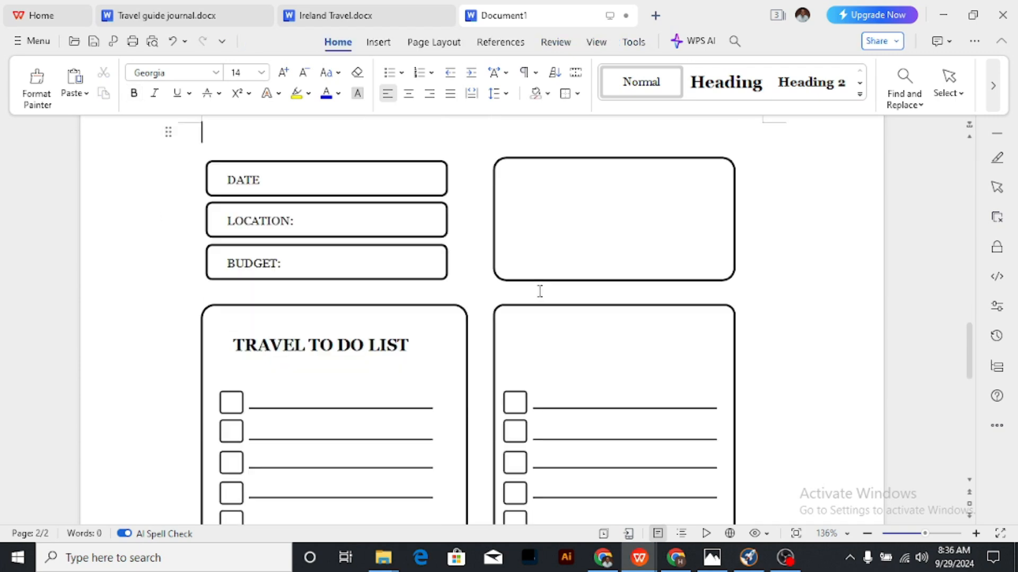
{"action": "scroll", "coordinate": [544, 297], "scroll_direction": "down", "scroll_amount": 2}
{"action": "scroll", "coordinate": [541, 293], "scroll_direction": "up", "scroll_amount": 10}
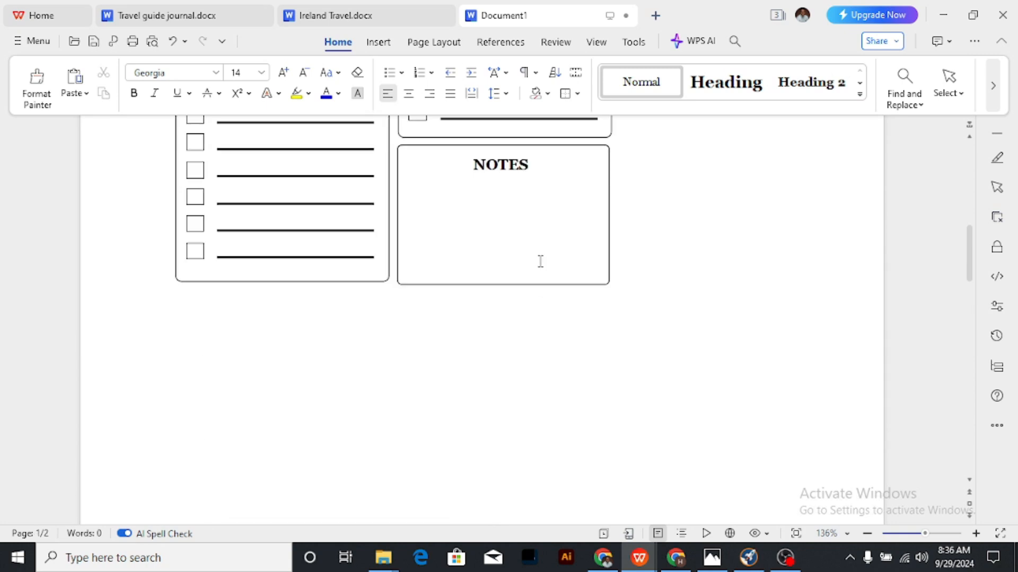
{"action": "scroll", "coordinate": [539, 257], "scroll_direction": "up", "scroll_amount": 10}
{"action": "scroll", "coordinate": [538, 252], "scroll_direction": "down", "scroll_amount": 5}
{"action": "scroll", "coordinate": [538, 256], "scroll_direction": "up", "scroll_amount": 2}
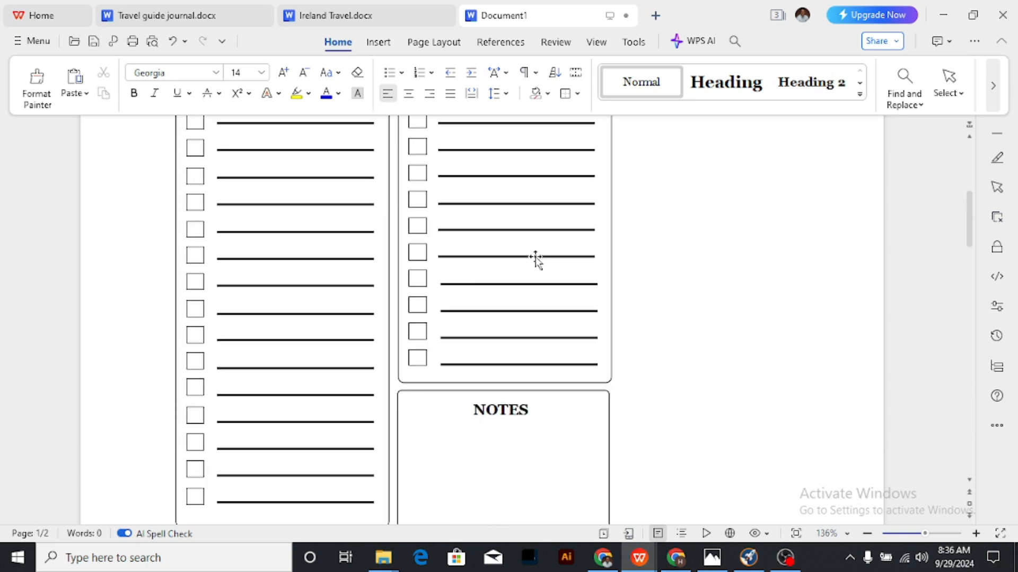
{"action": "scroll", "coordinate": [536, 257], "scroll_direction": "up", "scroll_amount": 5}
{"action": "scroll", "coordinate": [530, 268], "scroll_direction": "down", "scroll_amount": 15}
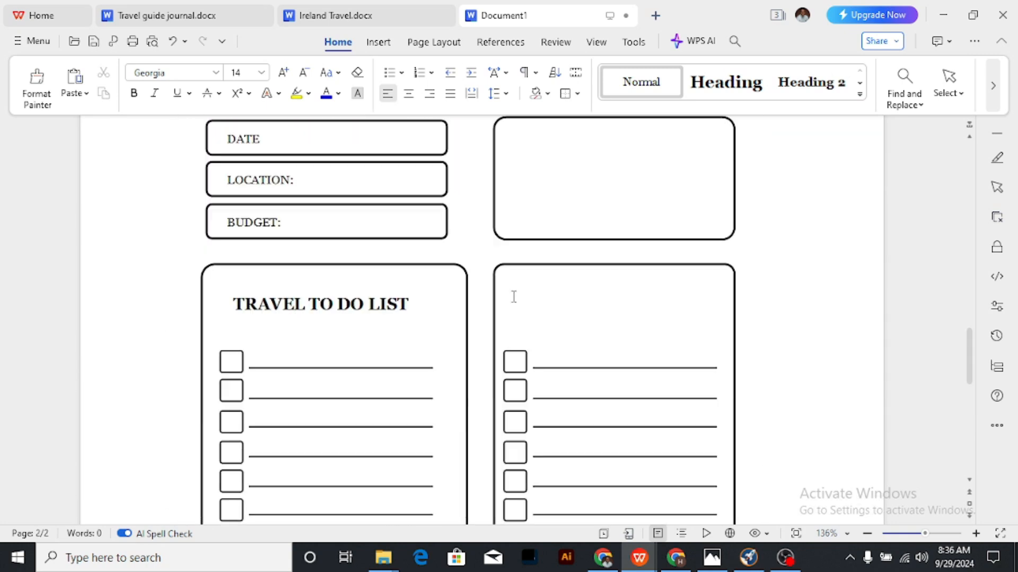
{"action": "scroll", "coordinate": [435, 265], "scroll_direction": "down", "scroll_amount": 6}
{"action": "scroll", "coordinate": [360, 236], "scroll_direction": "up", "scroll_amount": 5}
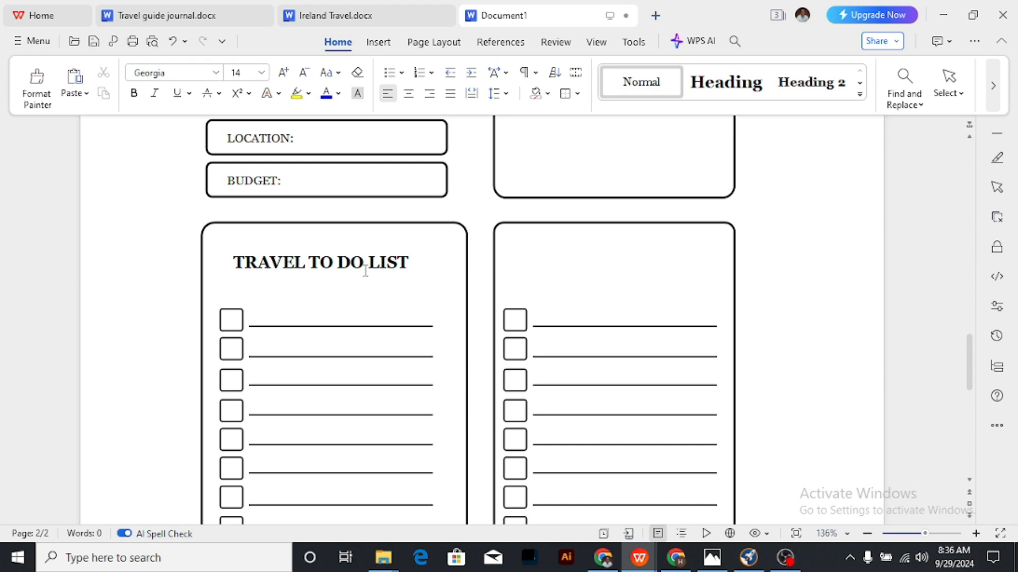
Copy the TRAVEL TO DO LIST heading into the right checklist box as PLACES TO VISIT, narrowing and centring its text box.
{"action": "left_click", "coordinate": [366, 272]}
{"action": "left_click_drag", "start_coordinate": [366, 284], "coordinate": [645, 279]}
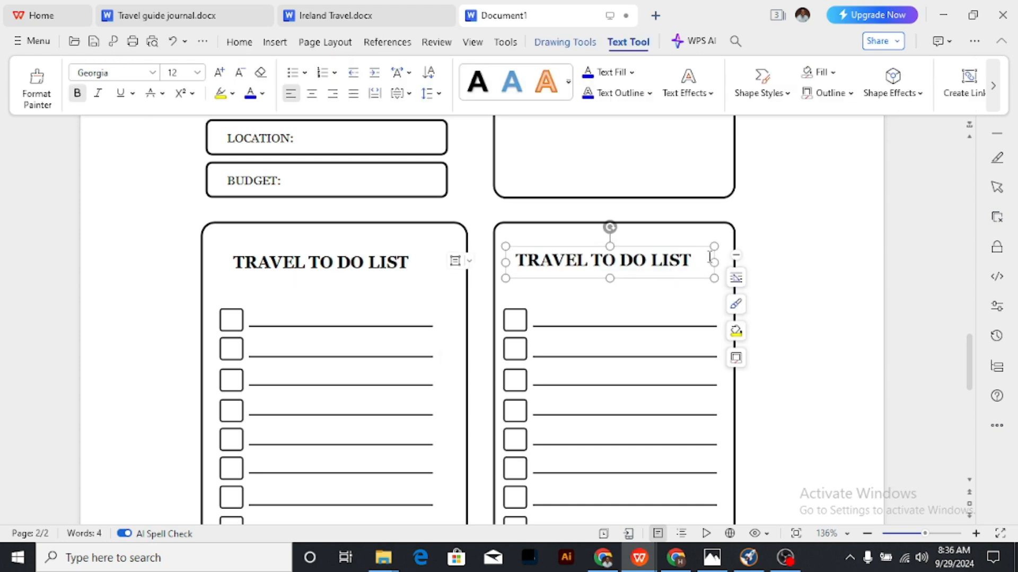
{"action": "left_click_drag", "start_coordinate": [711, 258], "coordinate": [521, 270]}
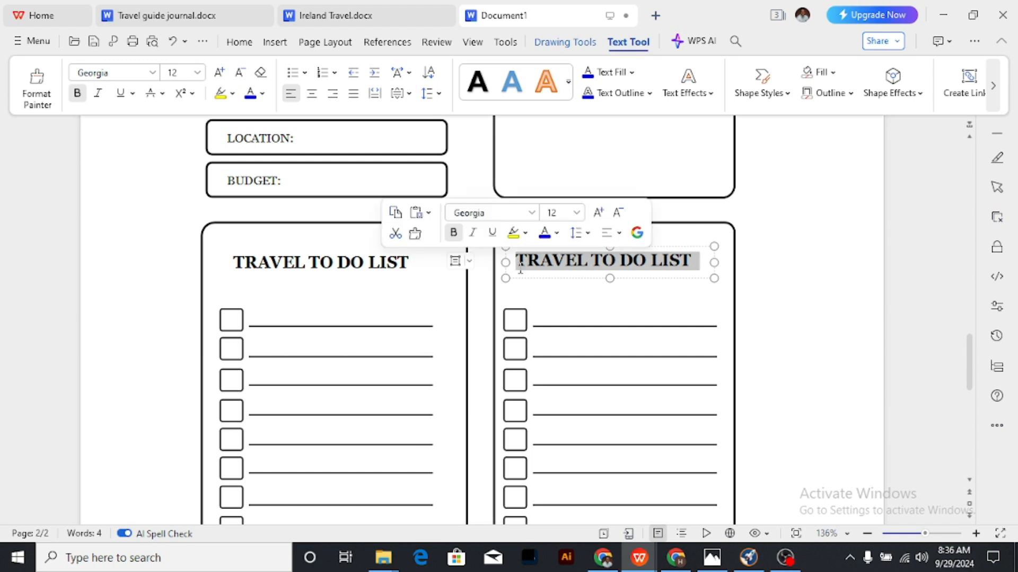
{"action": "type", "text": "PLACES T"}
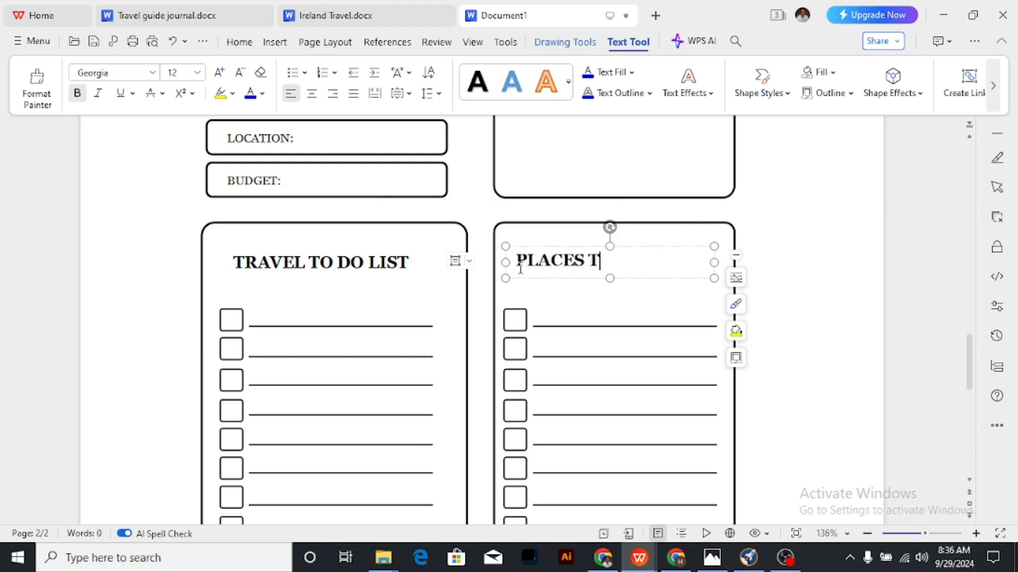
{"action": "type", "text": "O VISIT"}
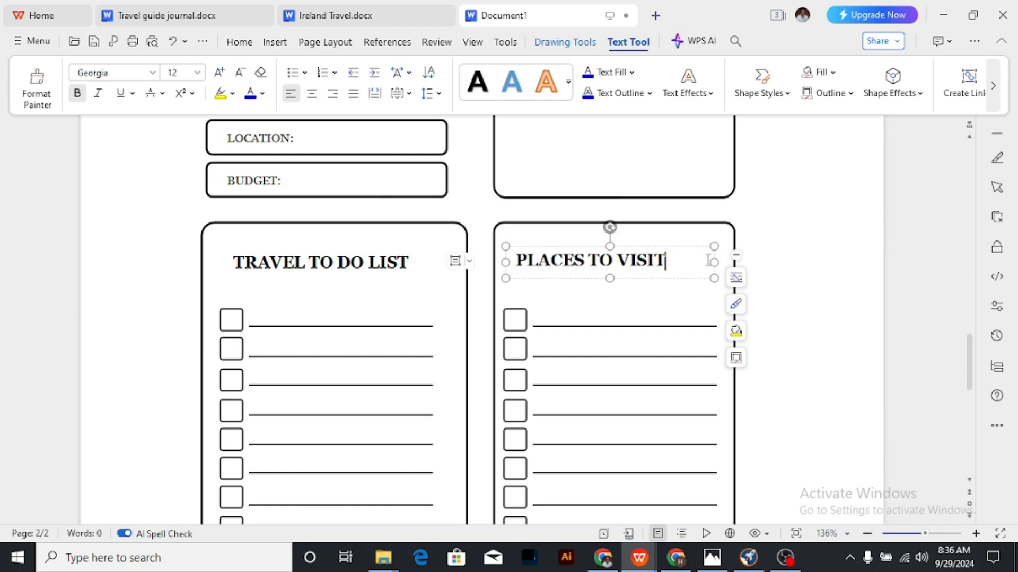
{"action": "left_click_drag", "start_coordinate": [714, 262], "coordinate": [671, 263]}
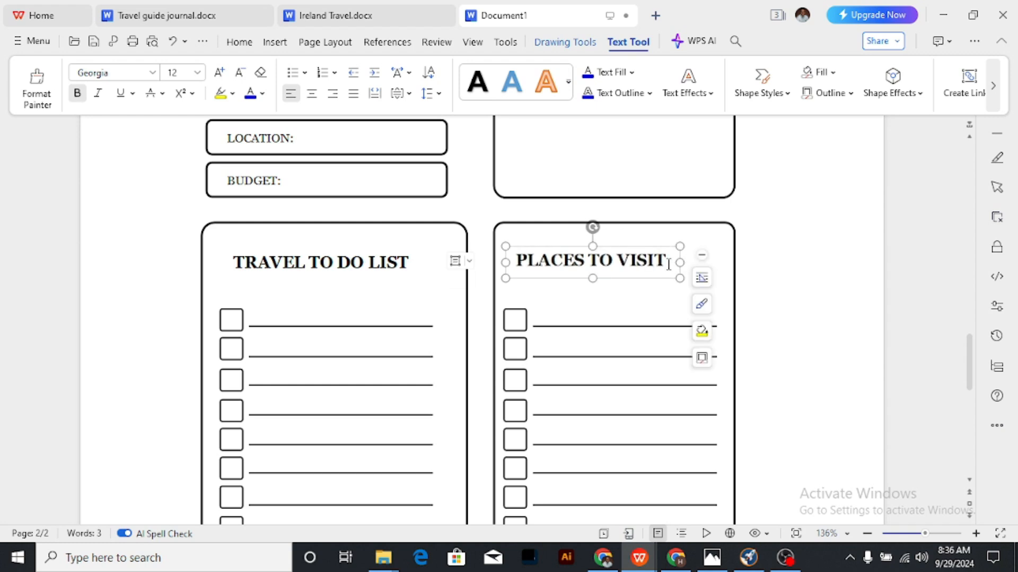
{"action": "left_click_drag", "start_coordinate": [616, 283], "coordinate": [631, 279]}
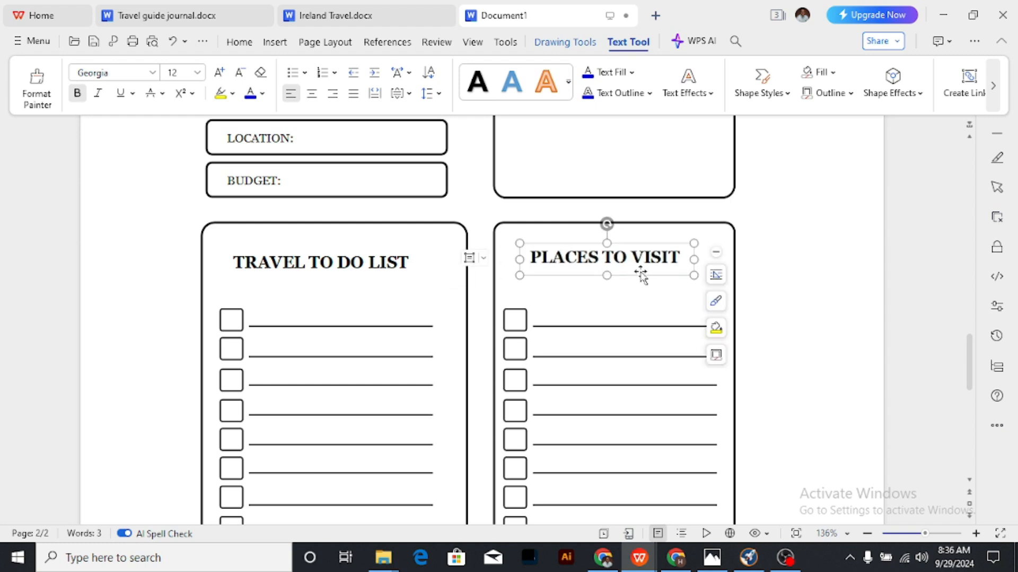
Duplicate the PLACES TO VISIT heading into the empty box below the right checklist and replace its text with "NOTES:".
{"action": "scroll", "coordinate": [648, 197], "scroll_direction": "down", "scroll_amount": 3}
{"action": "scroll", "coordinate": [647, 198], "scroll_direction": "up", "scroll_amount": 2}
{"action": "left_click_drag", "start_coordinate": [648, 198], "coordinate": [646, 222], "text": "ctrl"}
{"action": "left_click", "coordinate": [831, 202]}
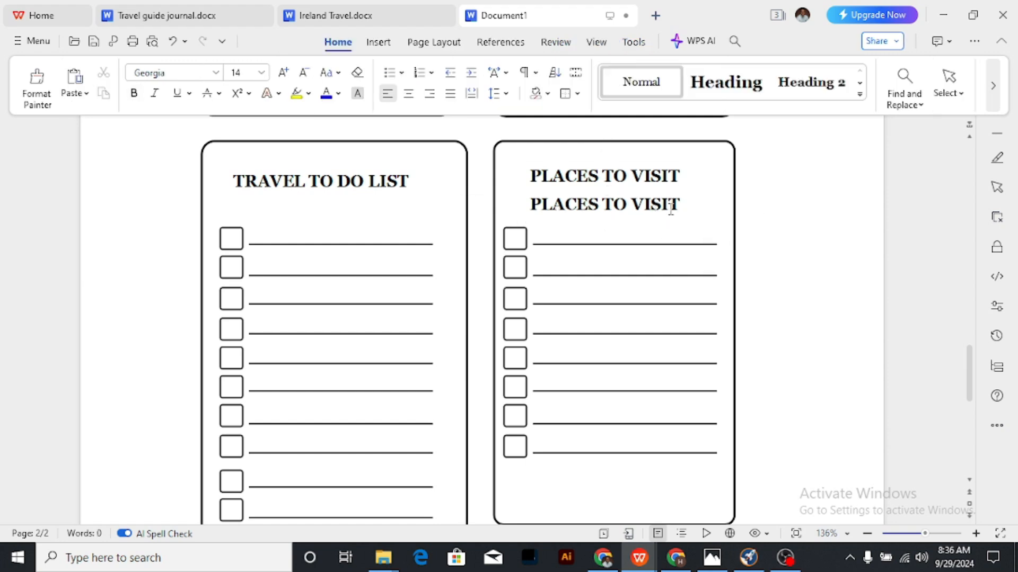
{"action": "left_click_drag", "start_coordinate": [654, 222], "coordinate": [657, 498]}
{"action": "scroll", "coordinate": [669, 308], "scroll_direction": "down", "scroll_amount": 5}
{"action": "left_click_drag", "start_coordinate": [661, 295], "coordinate": [530, 352]}
{"action": "type", "text": "NOTES:"}
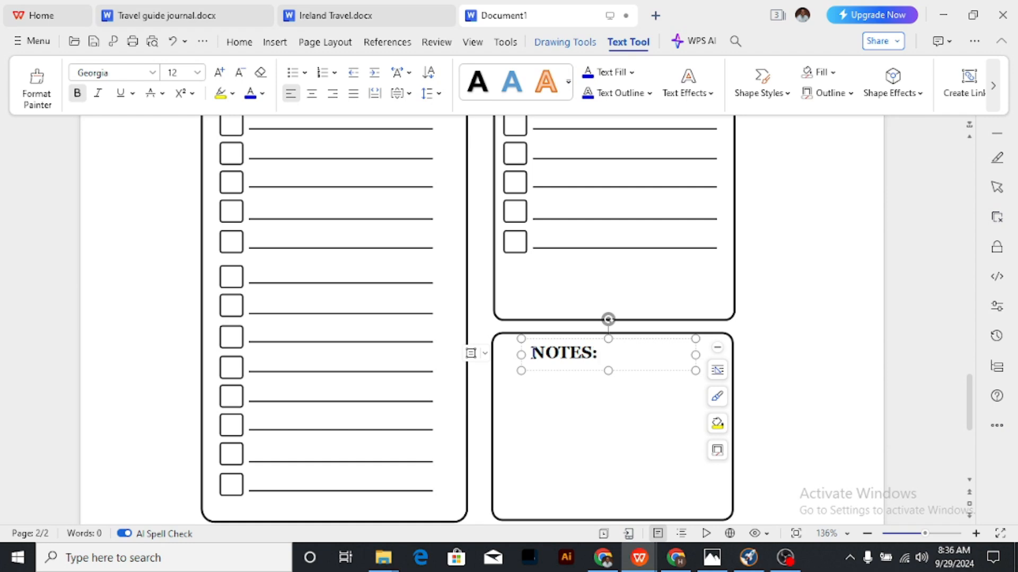
{"action": "left_click", "coordinate": [790, 216]}
Duplicate the PLACES TO VISIT heading into the empty box beside the DATE, LOCATION and BUDGET fields and replace its text with "WEATHER".
{"action": "scroll", "coordinate": [673, 239], "scroll_direction": "up", "scroll_amount": 10}
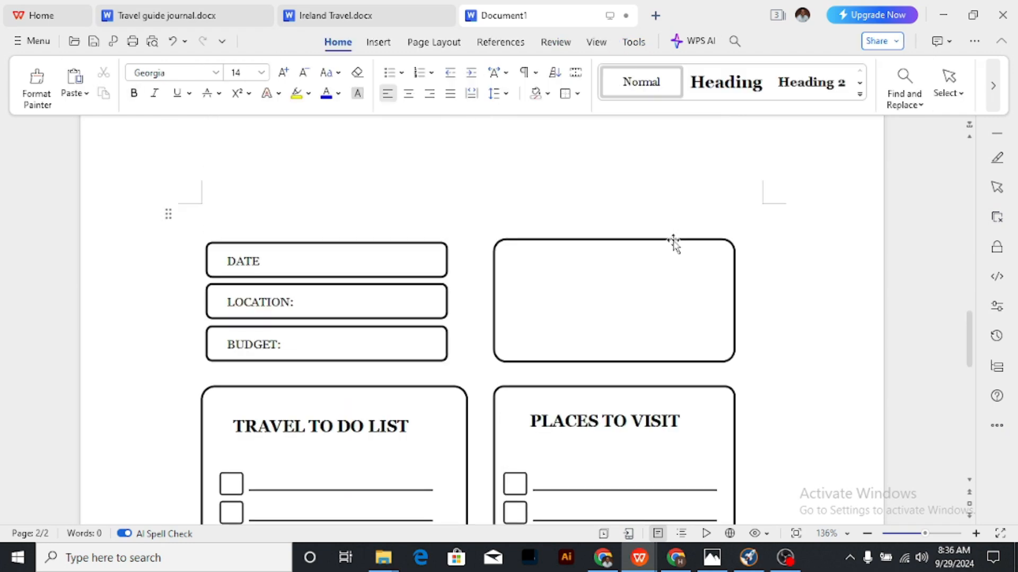
{"action": "left_click", "coordinate": [653, 419]}
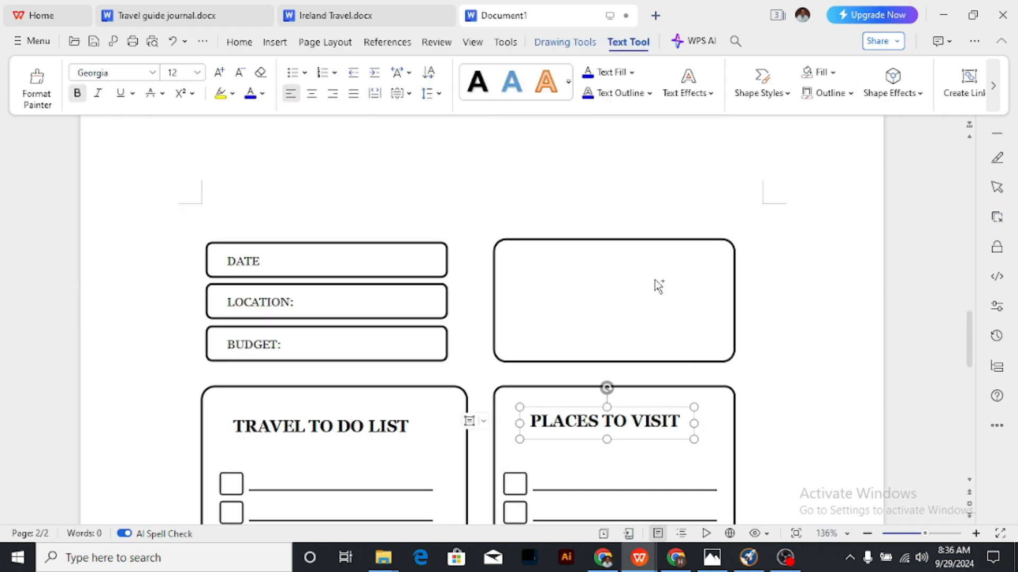
{"action": "left_click_drag", "start_coordinate": [658, 286], "coordinate": [528, 274]}
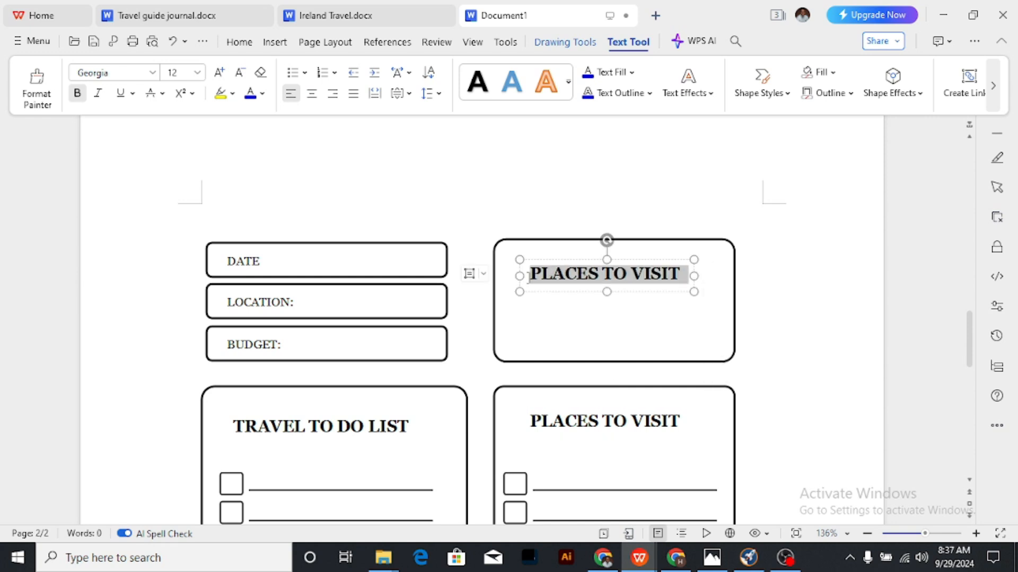
{"action": "type", "text": "WE"}
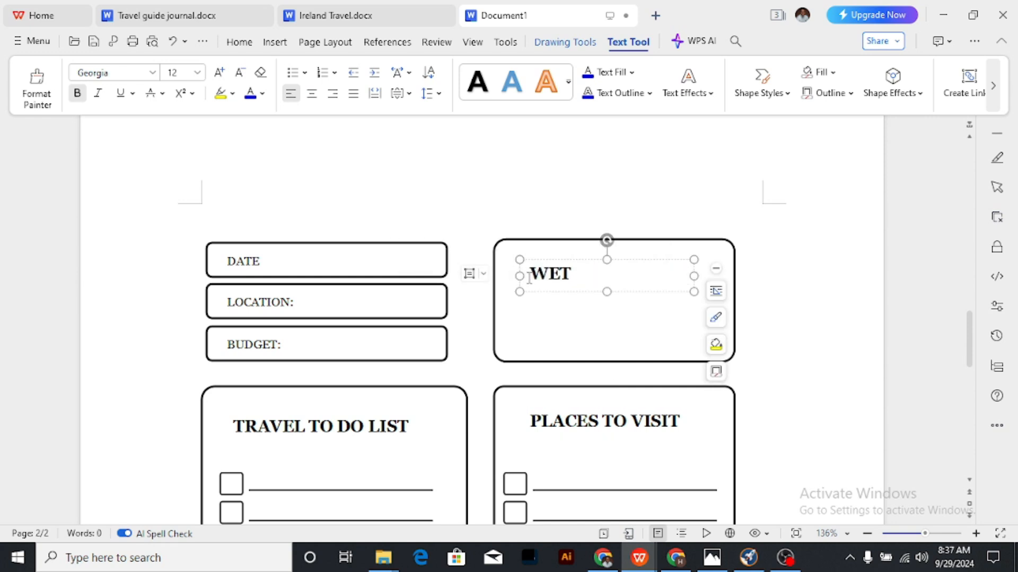
{"action": "type", "text": "ATHER"}
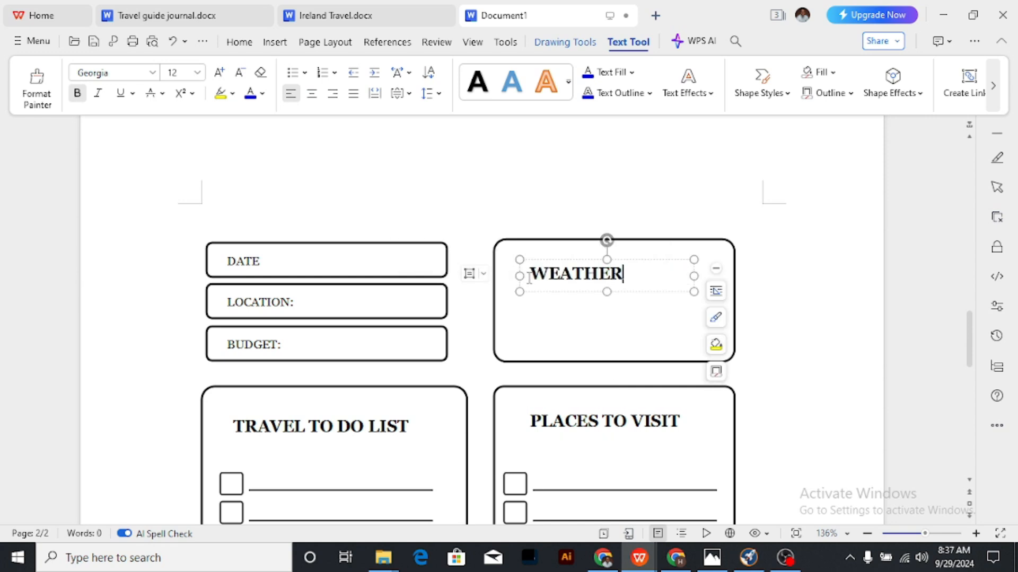
{"action": "left_click", "coordinate": [594, 198]}
Shrink the WEATHER text box to fit its heading and shift it slightly toward the box's upper-left corner.
{"action": "left_click", "coordinate": [615, 284]}
{"action": "left_click", "coordinate": [359, 197]}
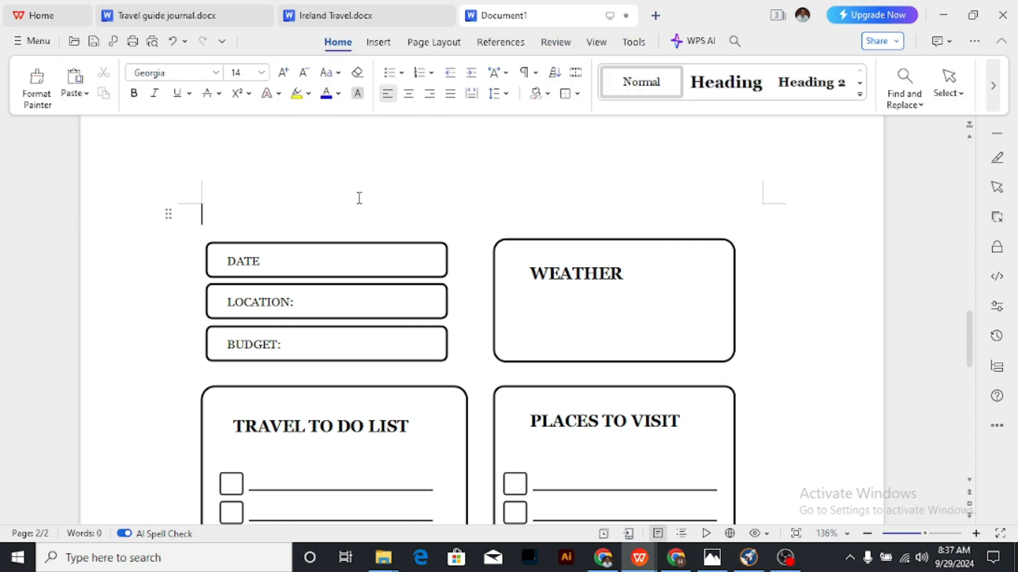
{"action": "left_click", "coordinate": [597, 279]}
{"action": "left_click_drag", "start_coordinate": [602, 287], "coordinate": [598, 288]}
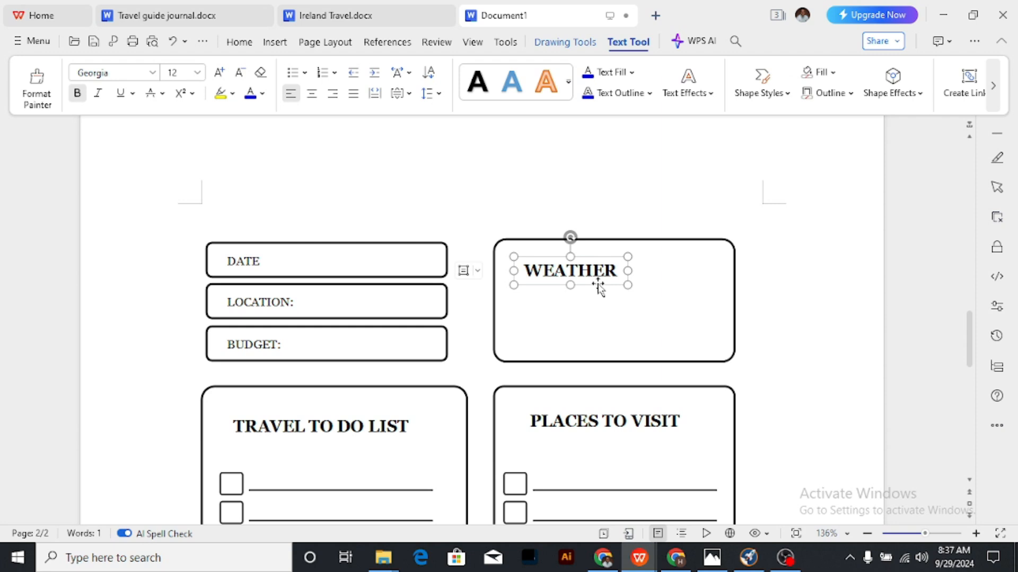
{"action": "left_click", "coordinate": [568, 181]}
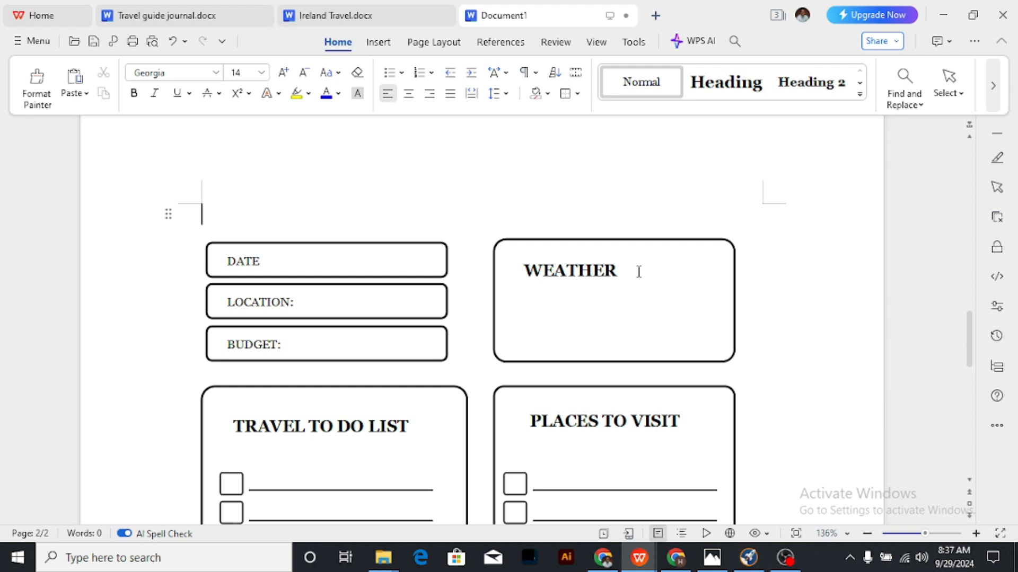
Add a colon to the end of the WEATHER heading.
{"action": "left_click", "coordinate": [617, 271]}
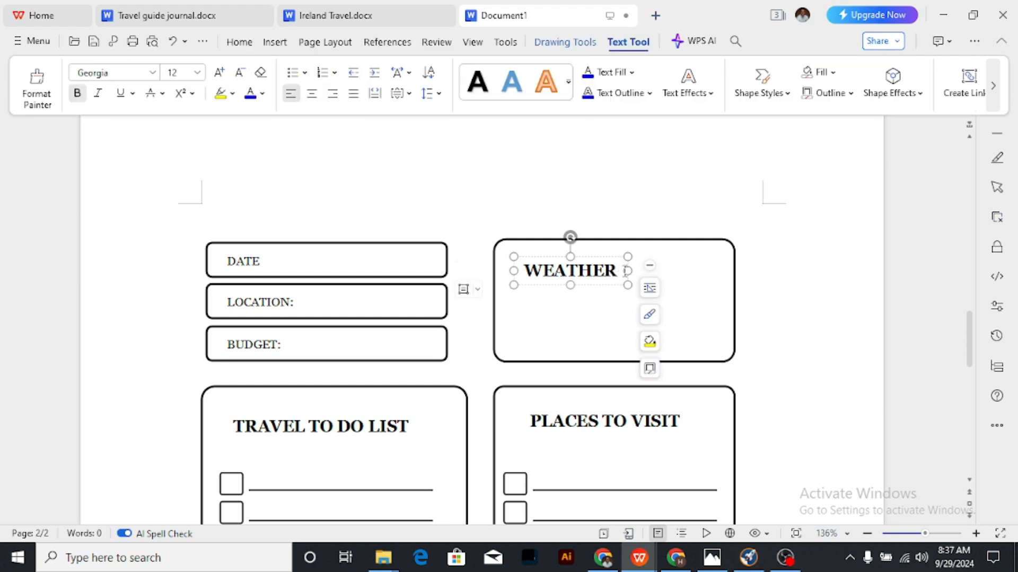
{"action": "type", "text": ":"}
{"action": "left_click", "coordinate": [575, 206]}
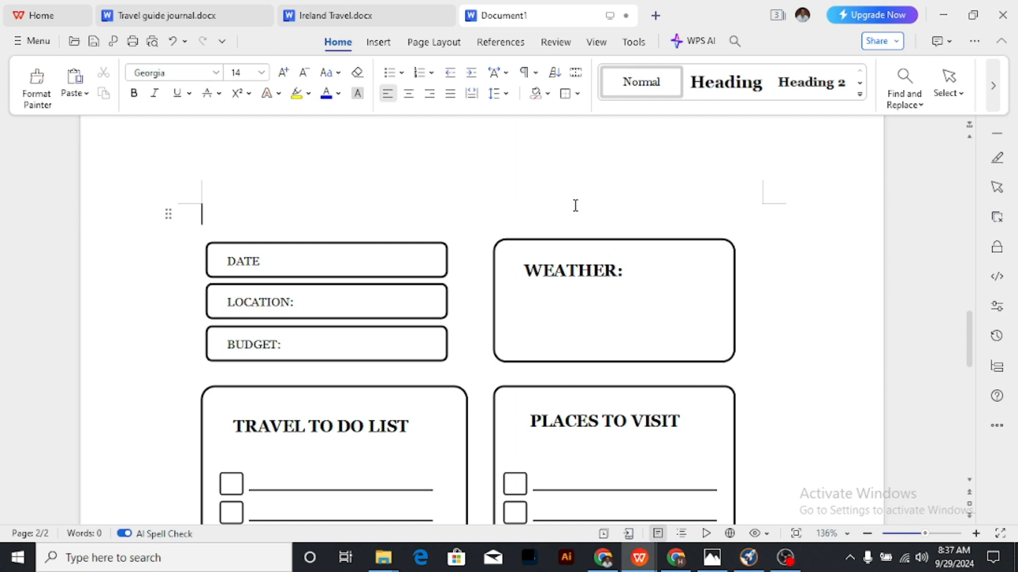
Compare the second page's layout and headings with the first page side by side.
{"action": "scroll", "coordinate": [581, 313], "scroll_direction": "down", "scroll_amount": 4, "text": "ctrl"}
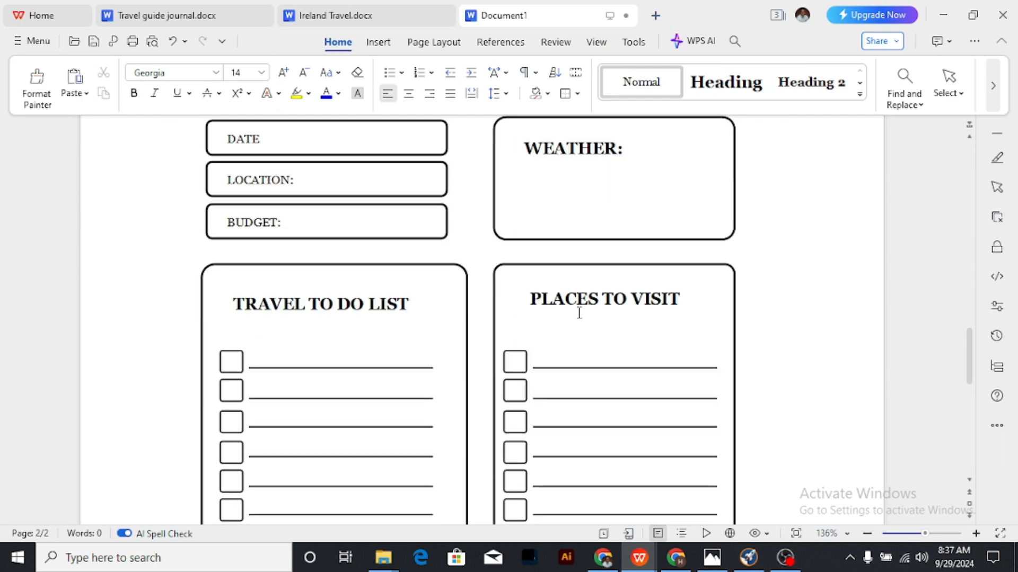
{"action": "scroll", "coordinate": [578, 313], "scroll_direction": "down", "scroll_amount": 3, "text": "ctrl"}
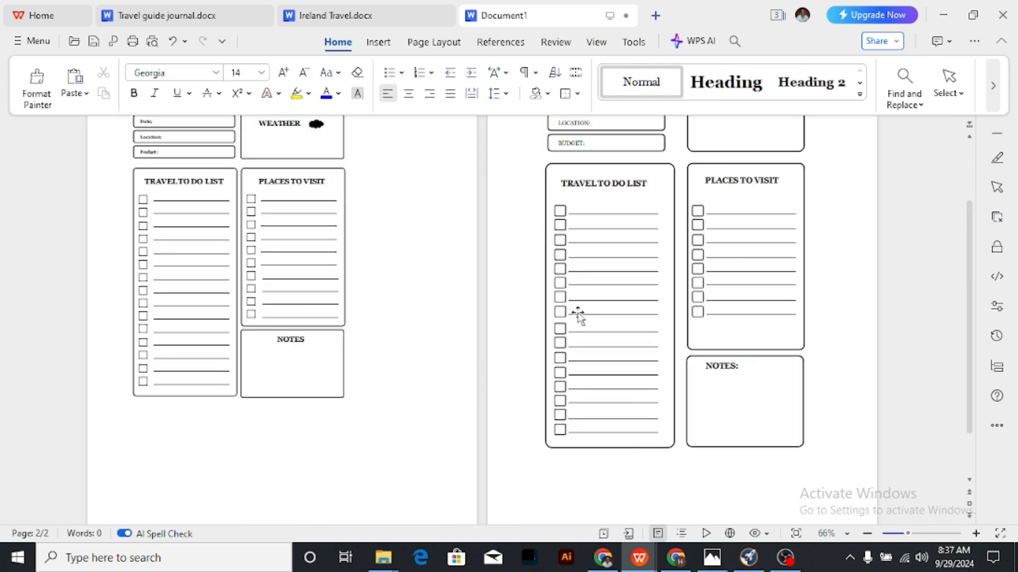
{"action": "scroll", "coordinate": [575, 318], "scroll_direction": "up", "scroll_amount": 1, "text": "ctrl"}
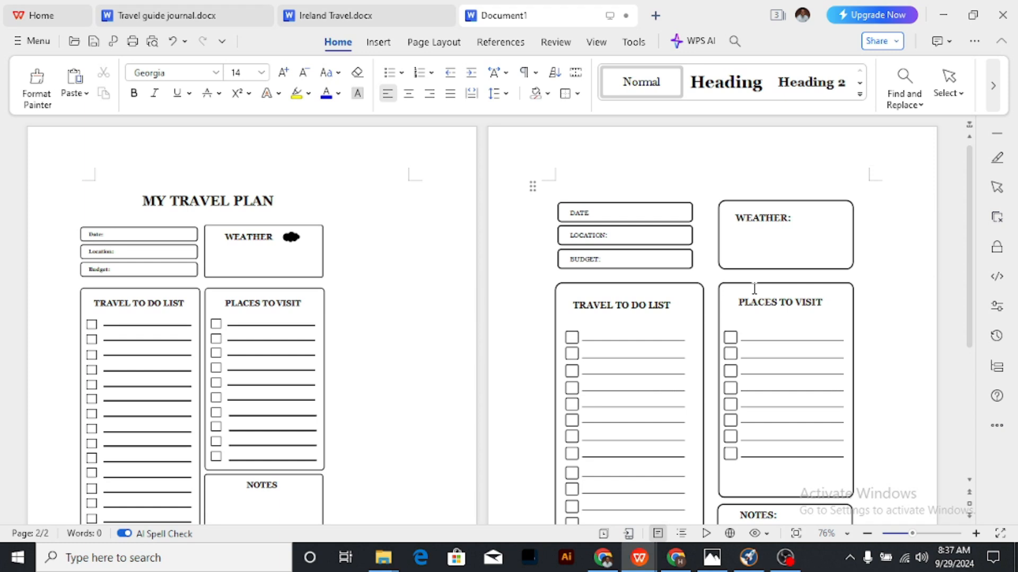